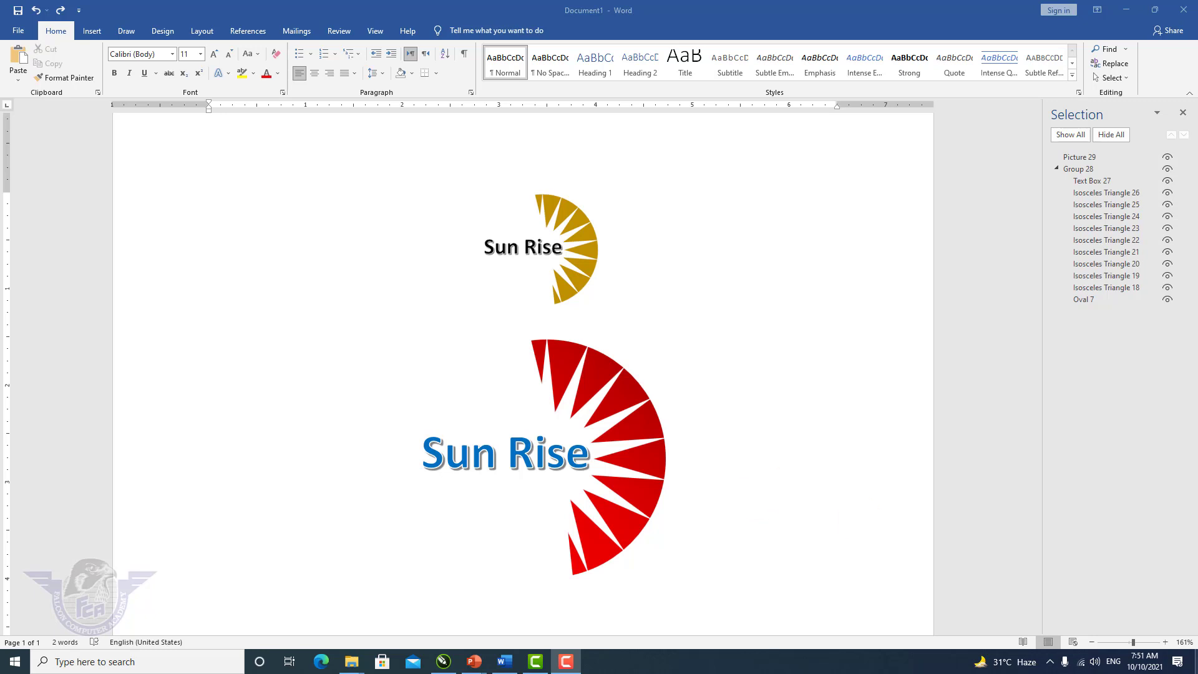
Step: Create a new blank document
left_click(17, 39)
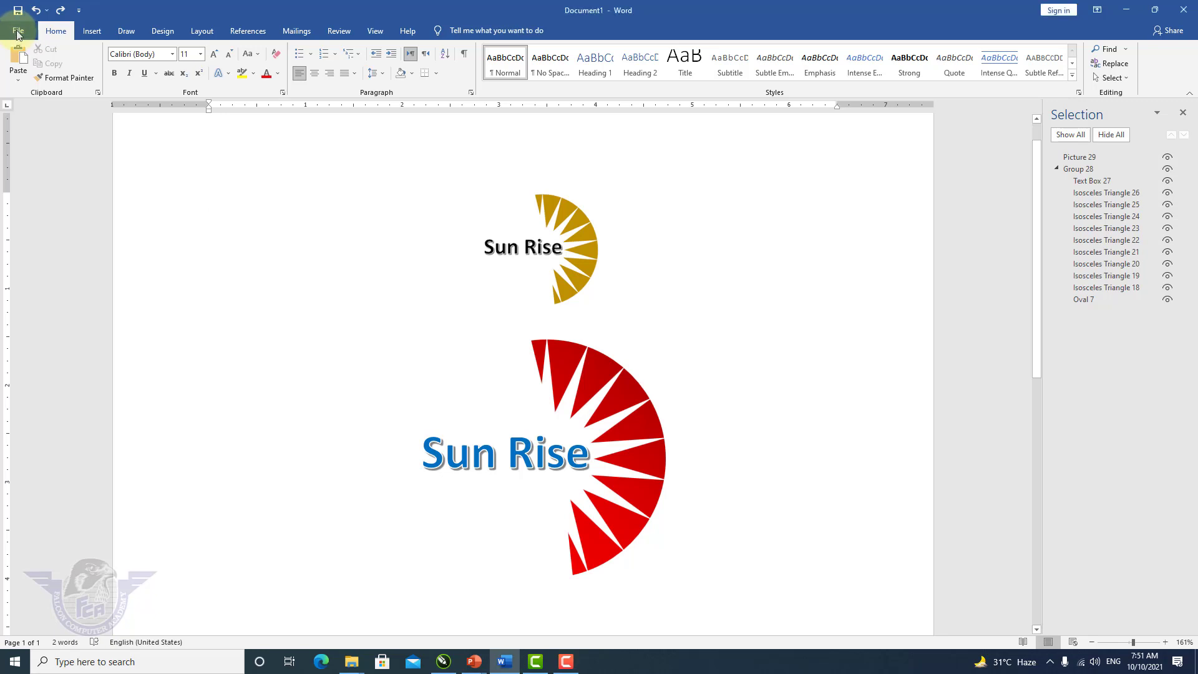
left_click(18, 32)
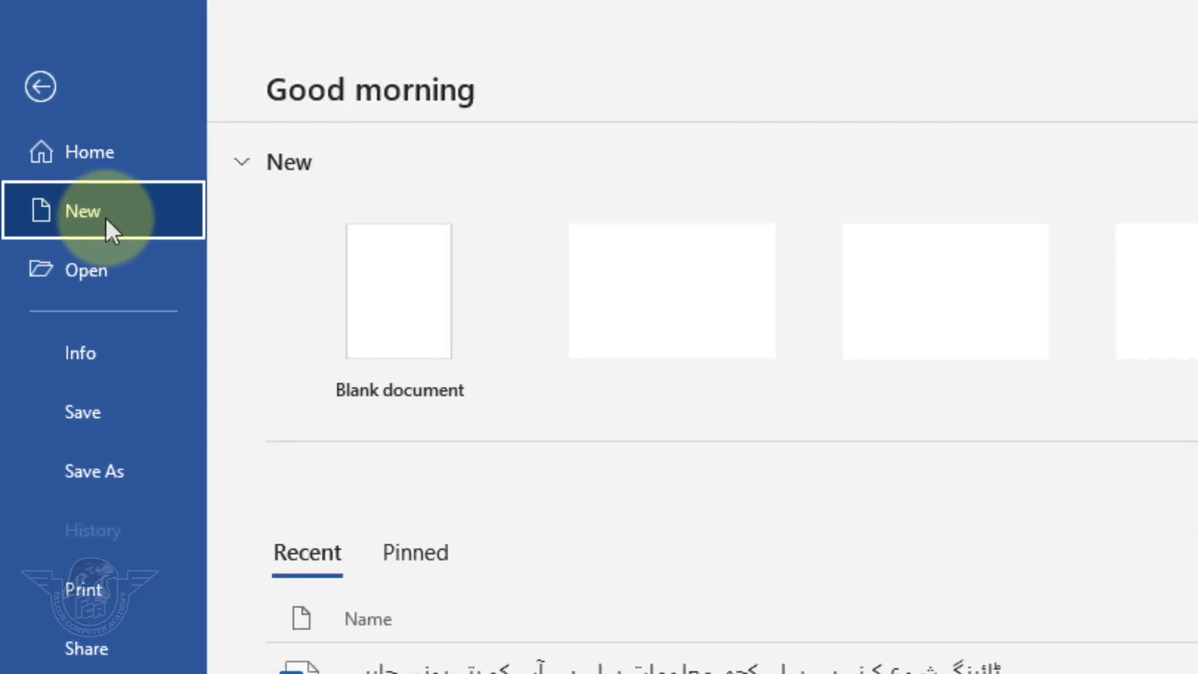
left_click(44, 91)
left_click(418, 352)
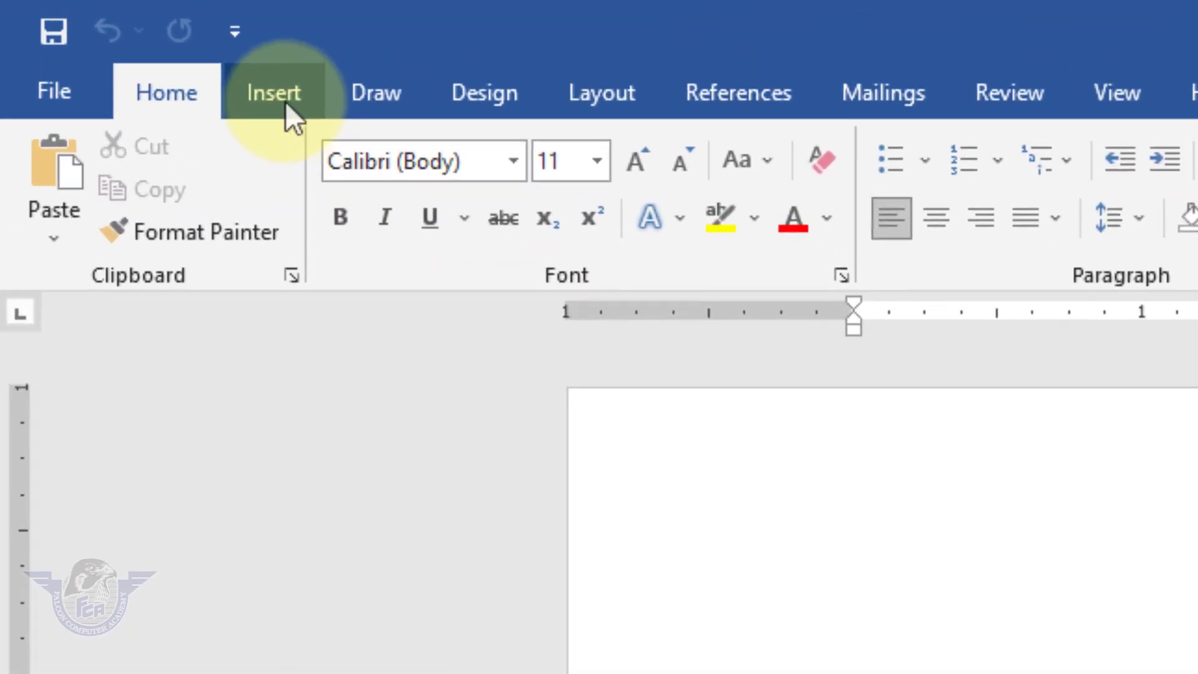
Step: Draw a circle about 3.4 inches in diameter in the upper part of the page
left_click(286, 101)
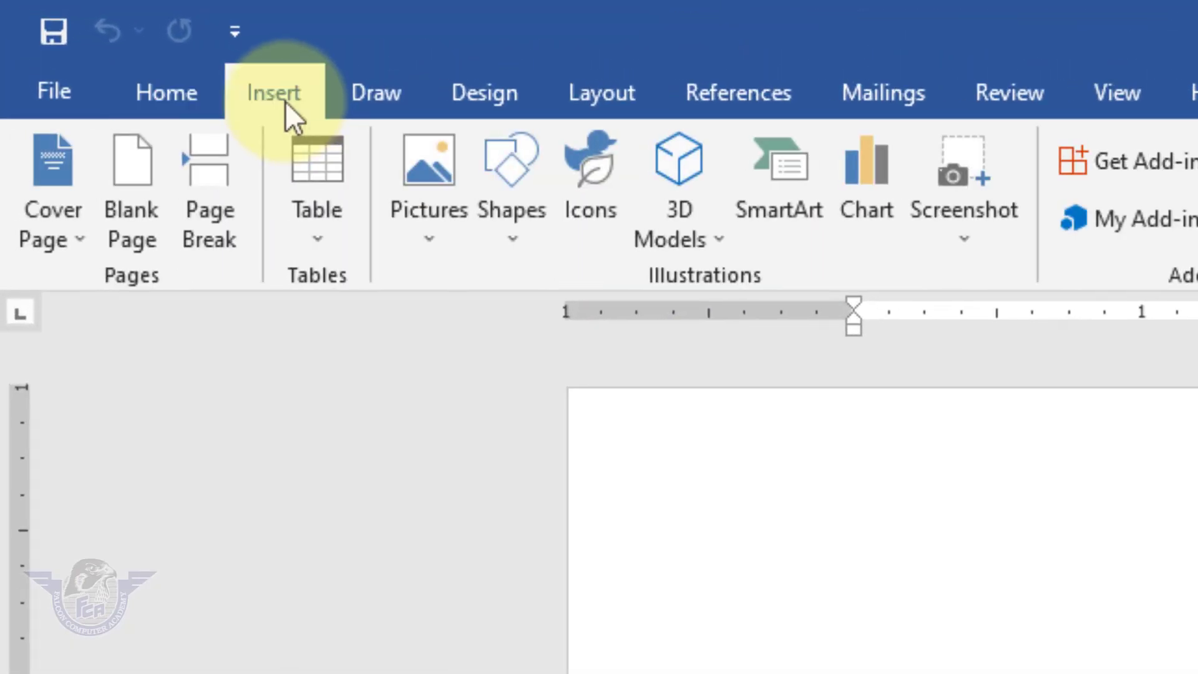
left_click(520, 240)
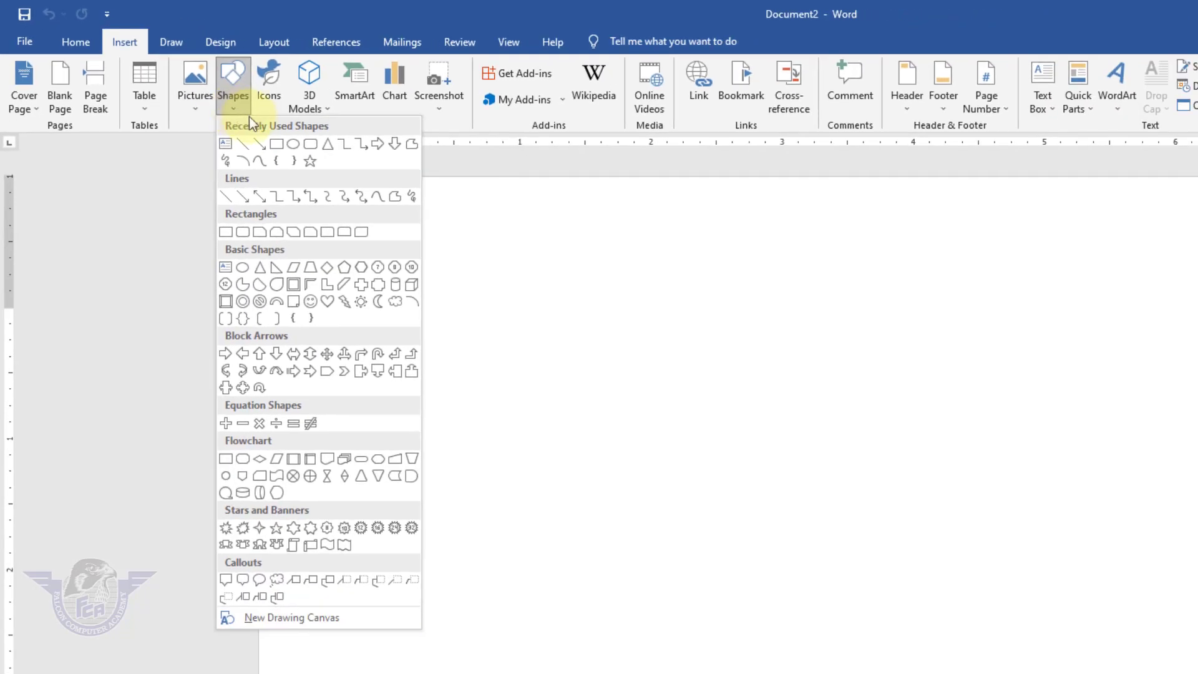
left_click(293, 145)
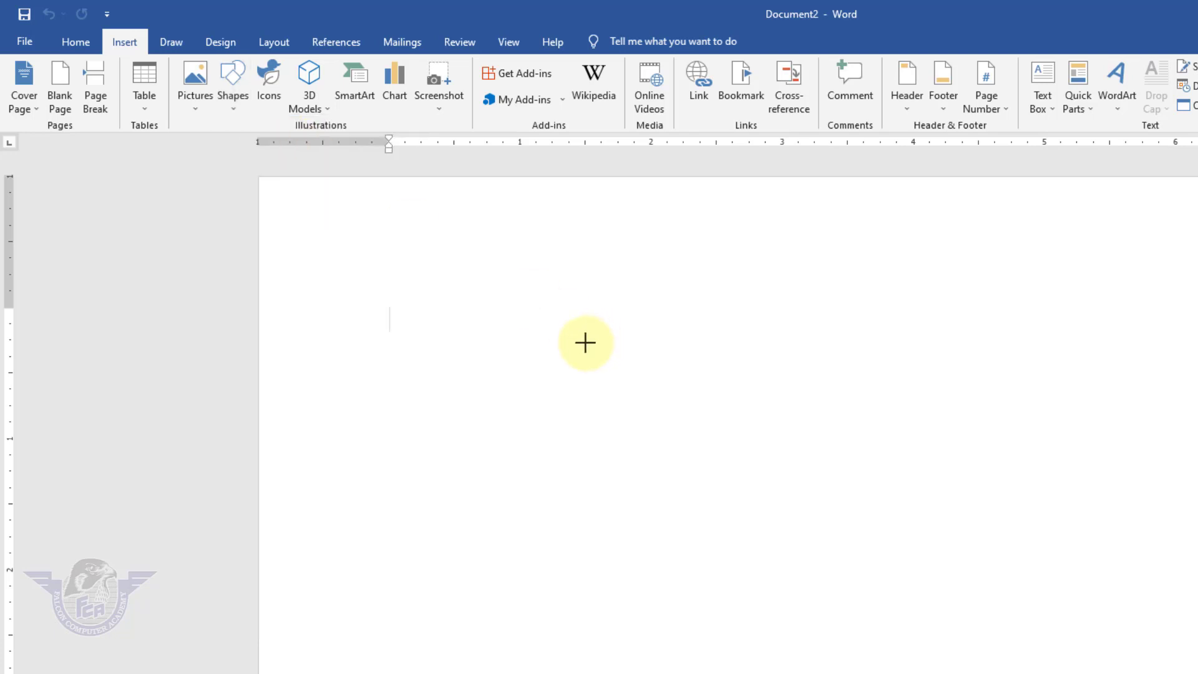
left_click_drag(567, 324, 918, 673)
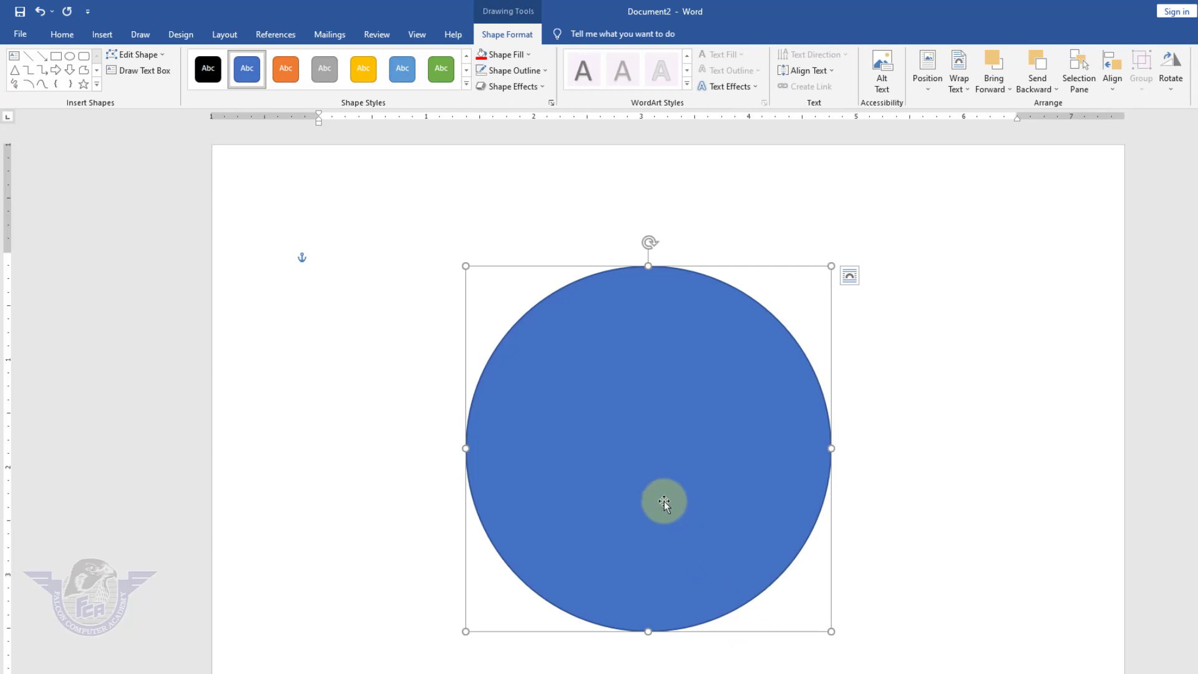
Step: Move the circle up and toward the page's left margin, and remove its outline
left_click_drag(662, 499, 531, 457)
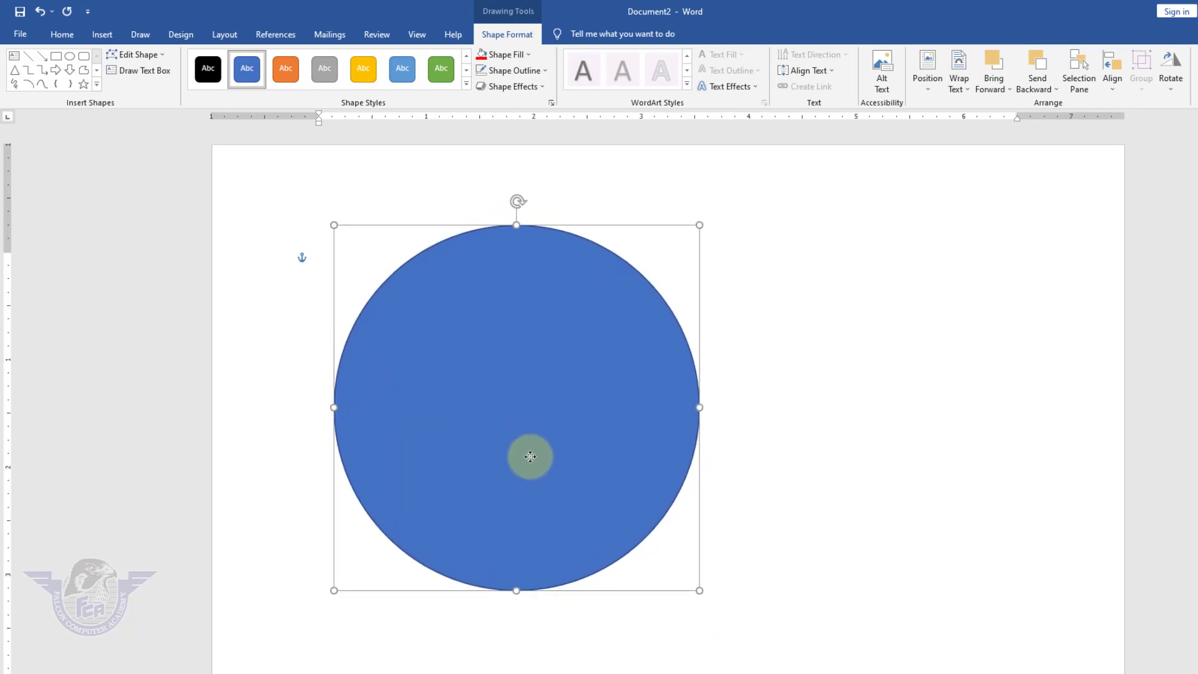
left_click(545, 72)
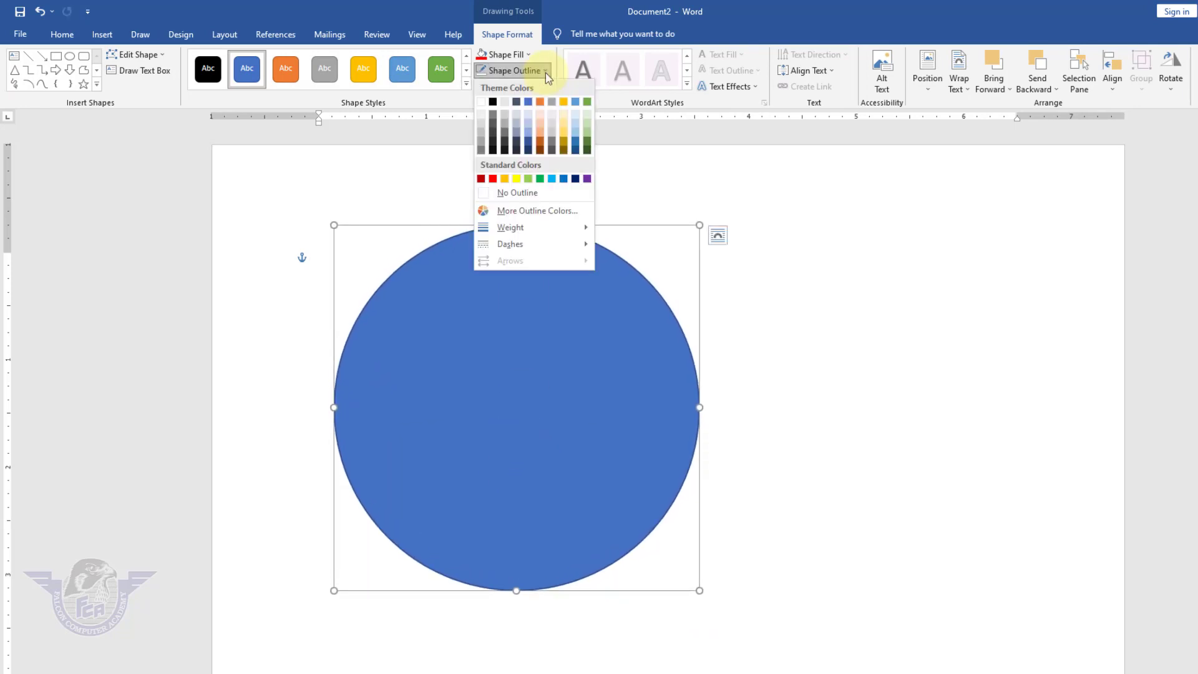
left_click(534, 194)
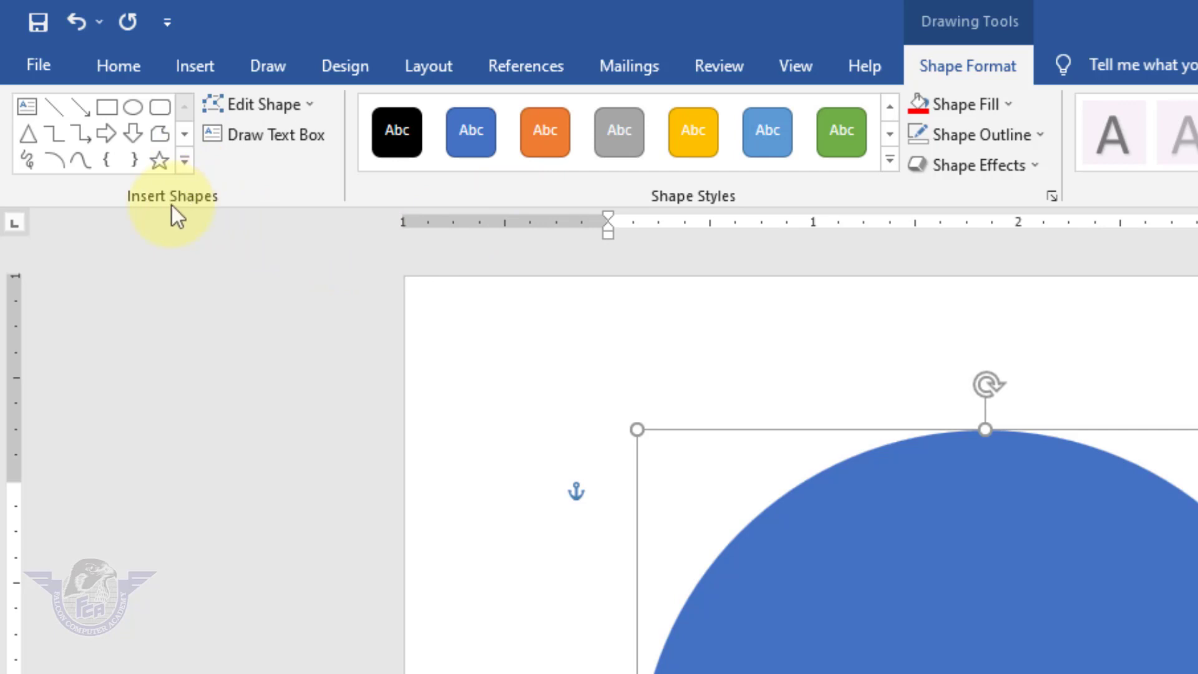
Step: Draw a narrow isosceles triangle about 0.72 inches wide over the circle's centre, its height spanning from the circle's top to its bottom edge
left_click(185, 163)
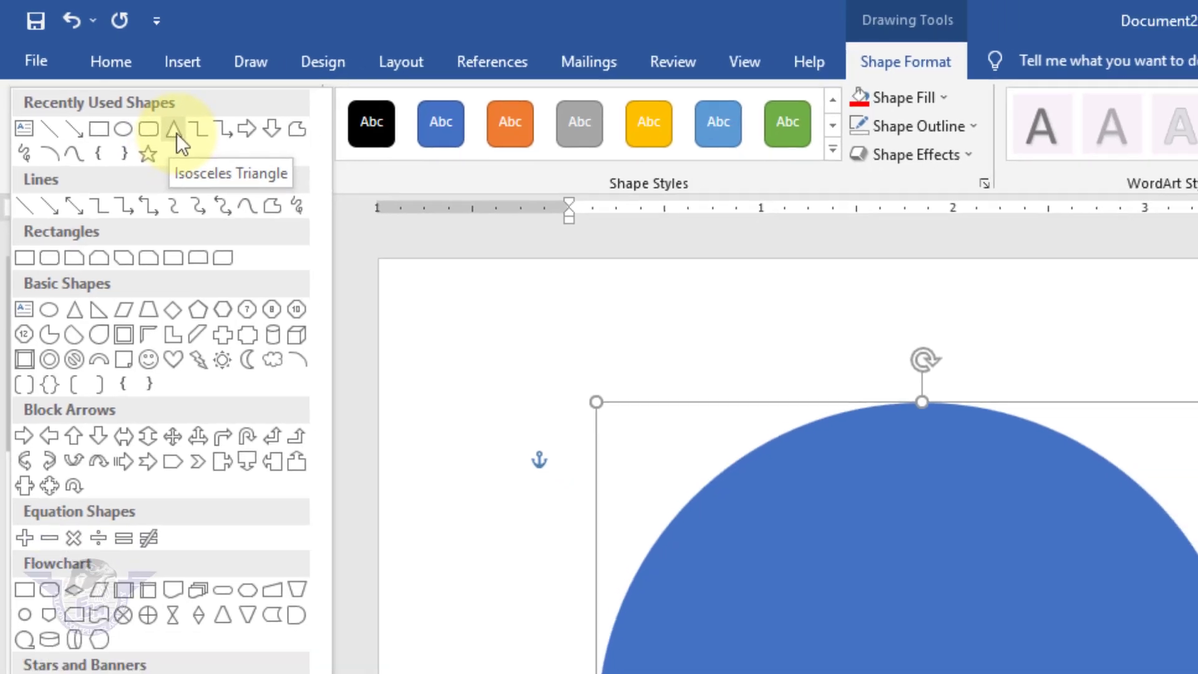
left_click(187, 141)
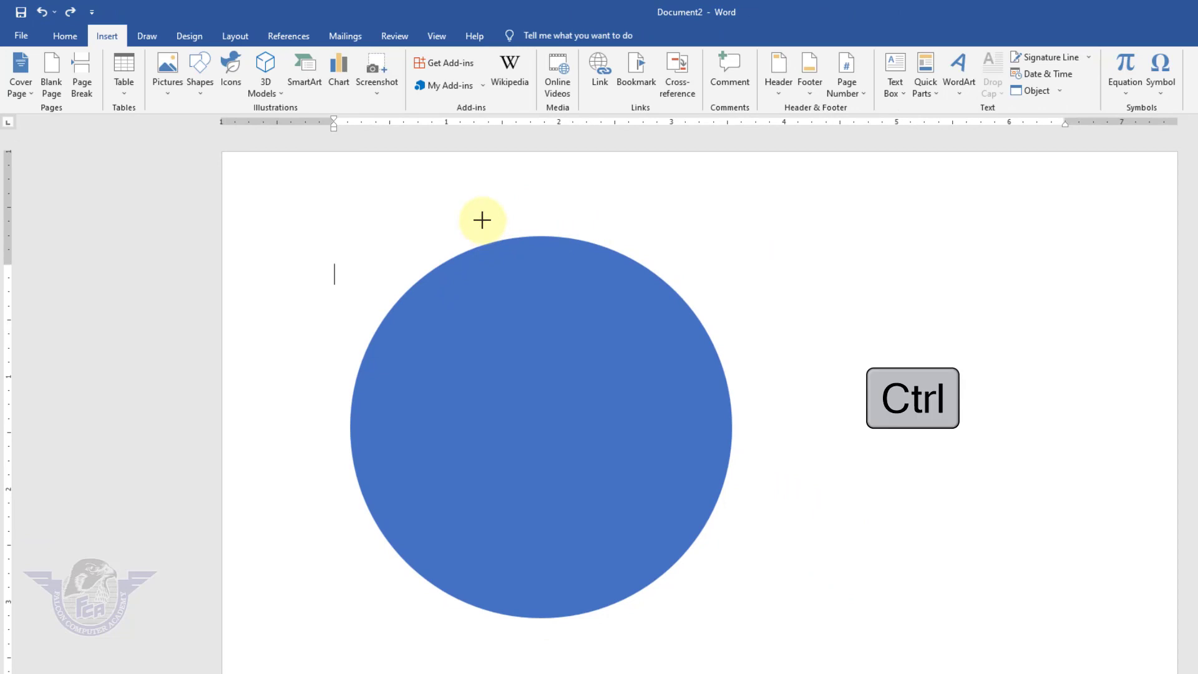
mouse_move(467, 225)
left_mouse_down()
mouse_move(536, 419)
mouse_move(511, 443)
left_mouse_up()
left_click_drag(492, 402, 550, 604)
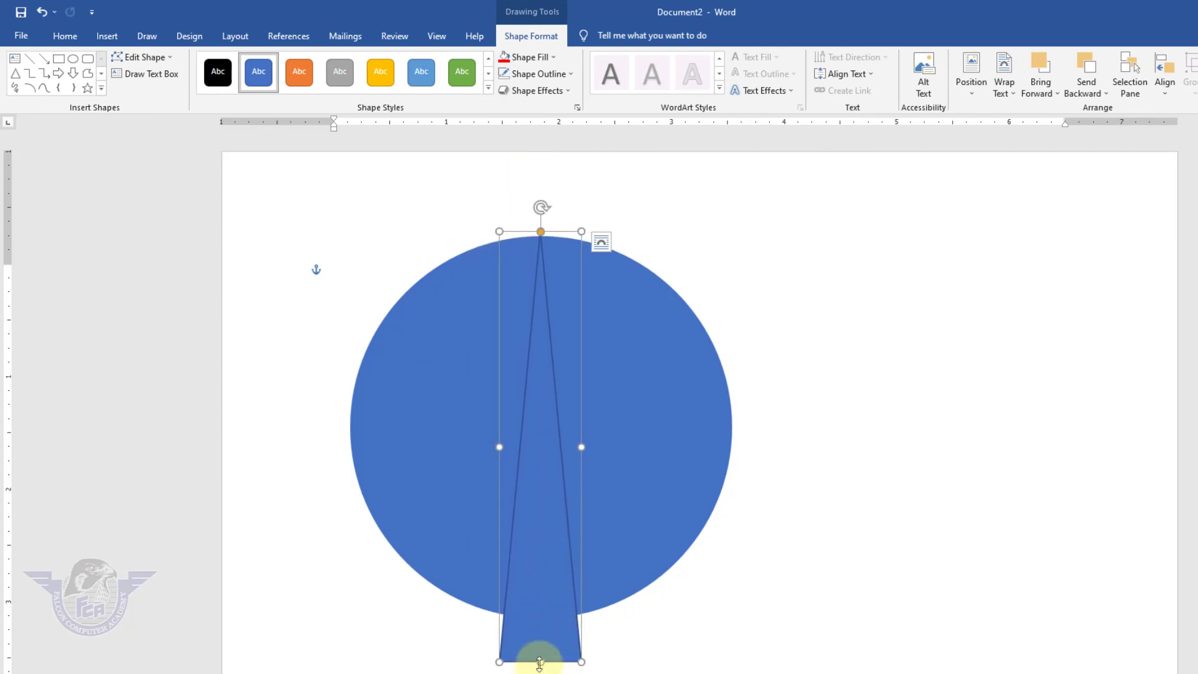
left_click_drag(538, 655, 536, 615)
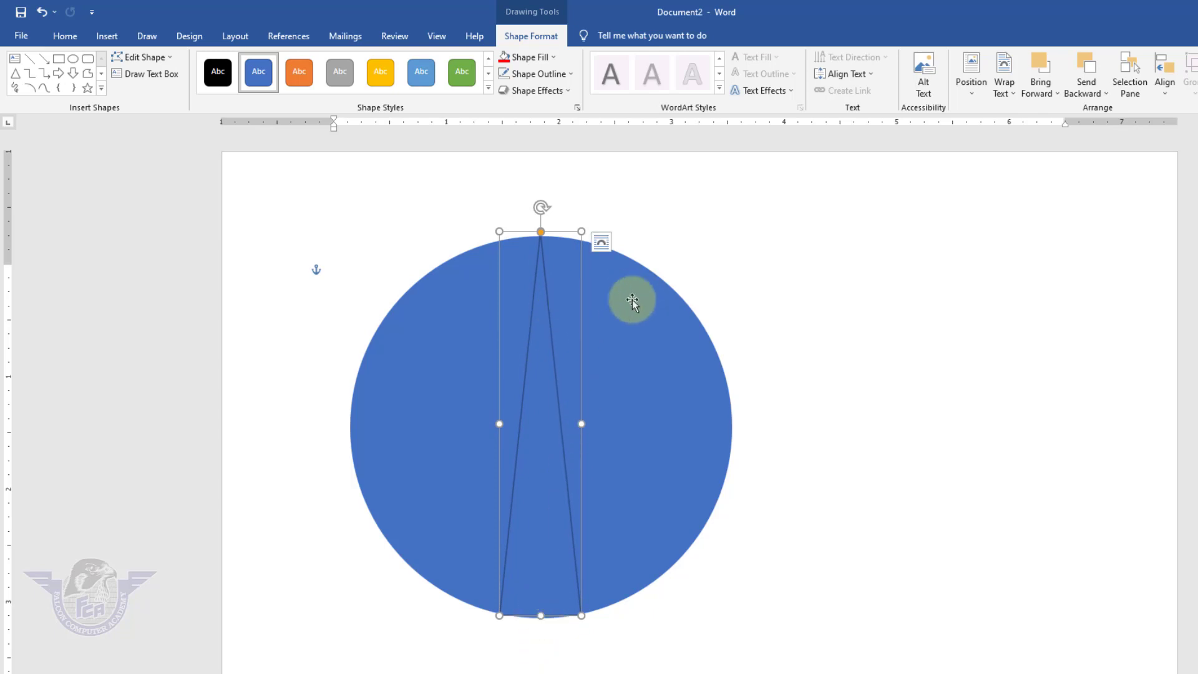
Step: Align the circle and the triangle to each other with Align Center and Align Middle
key("shift")
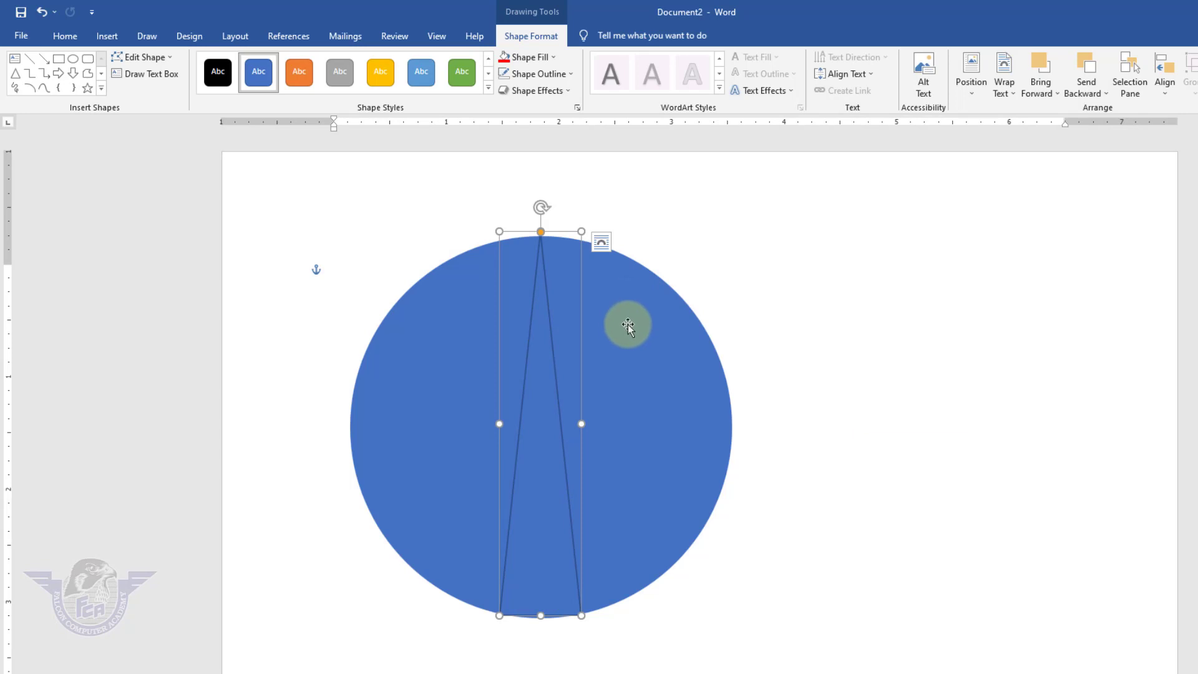
left_click(627, 325, "shift")
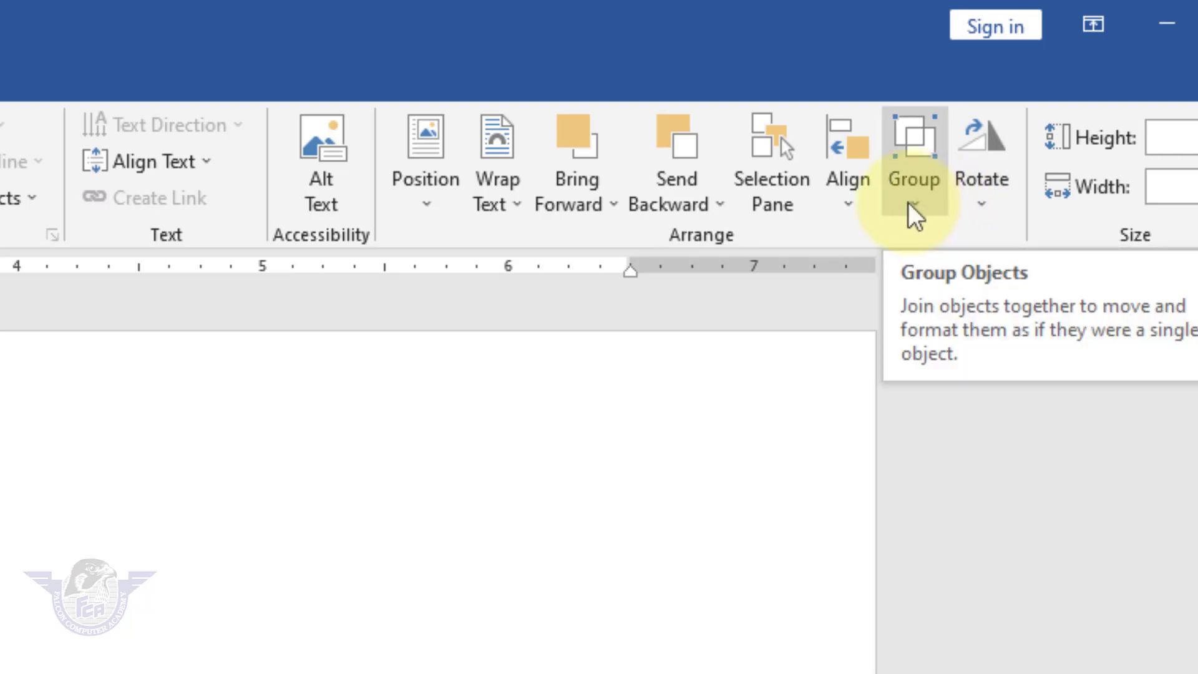
left_click(854, 201)
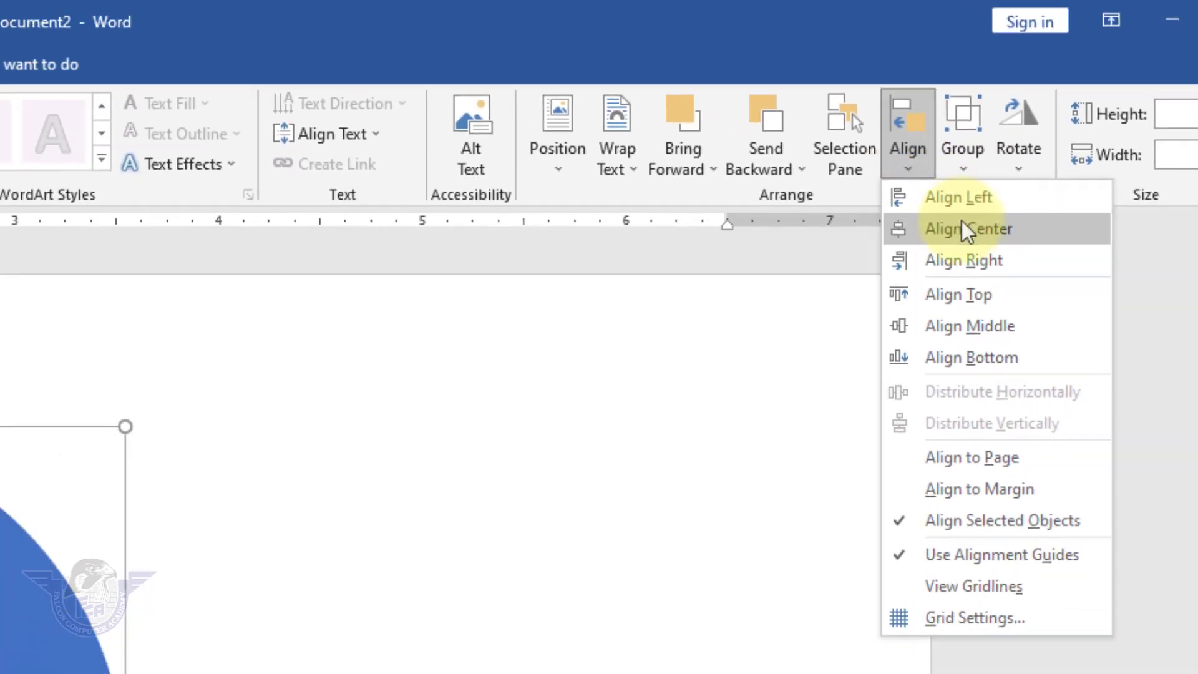
left_click(962, 226)
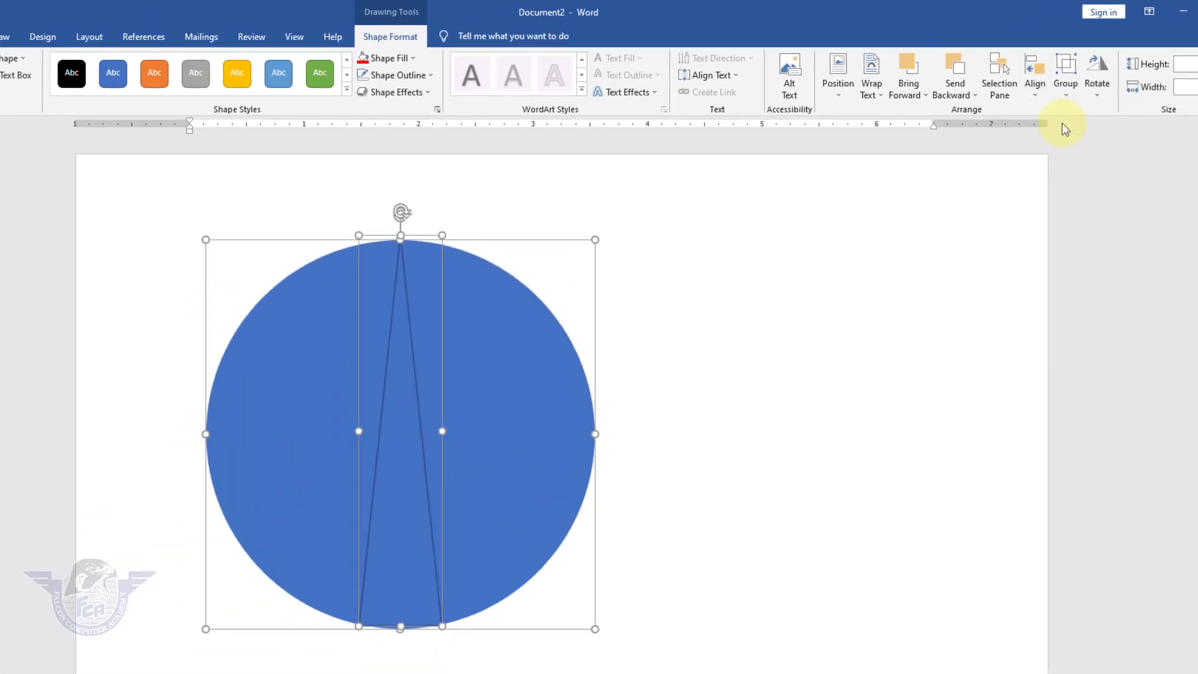
left_click(1035, 88)
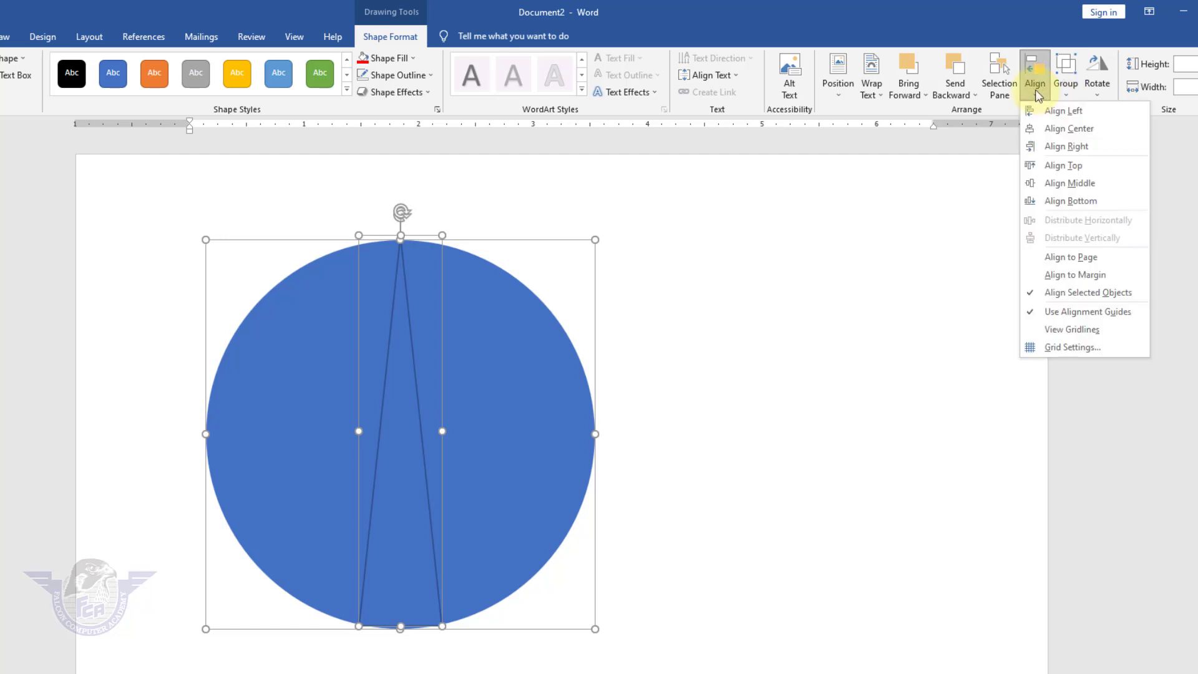
left_click(1069, 184)
left_click(741, 396)
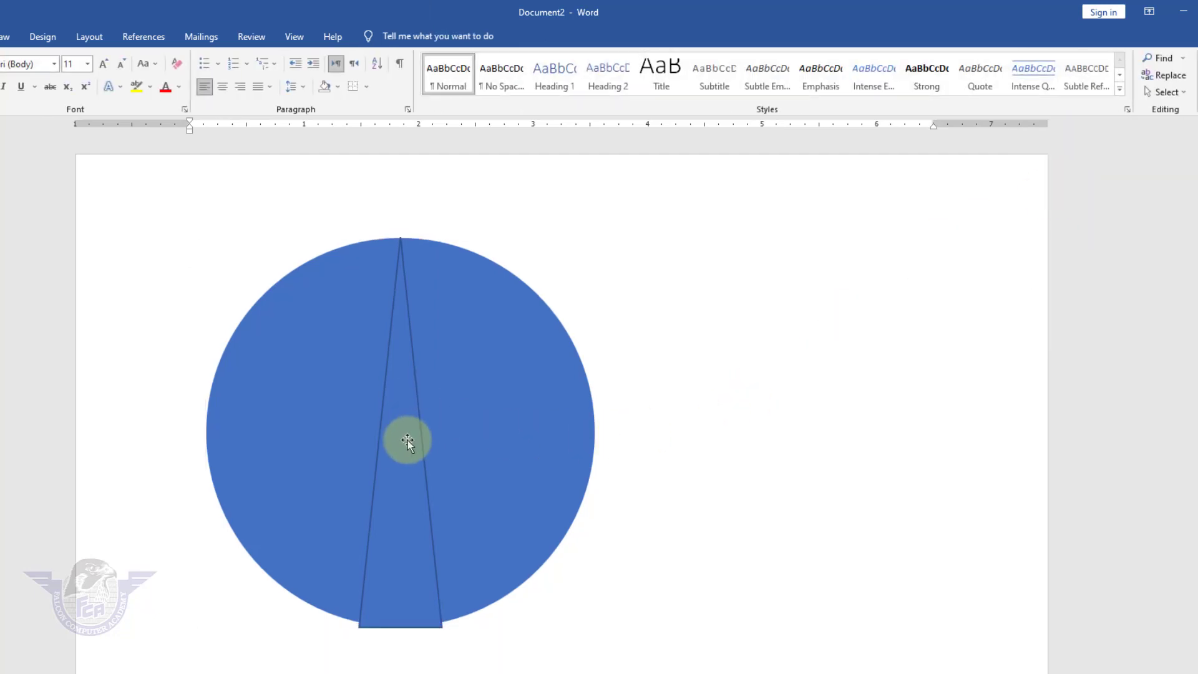
Step: Fine-tune the triangle's base at the circle's bottom edge, fill the triangle white and remove its outline
left_click(410, 466)
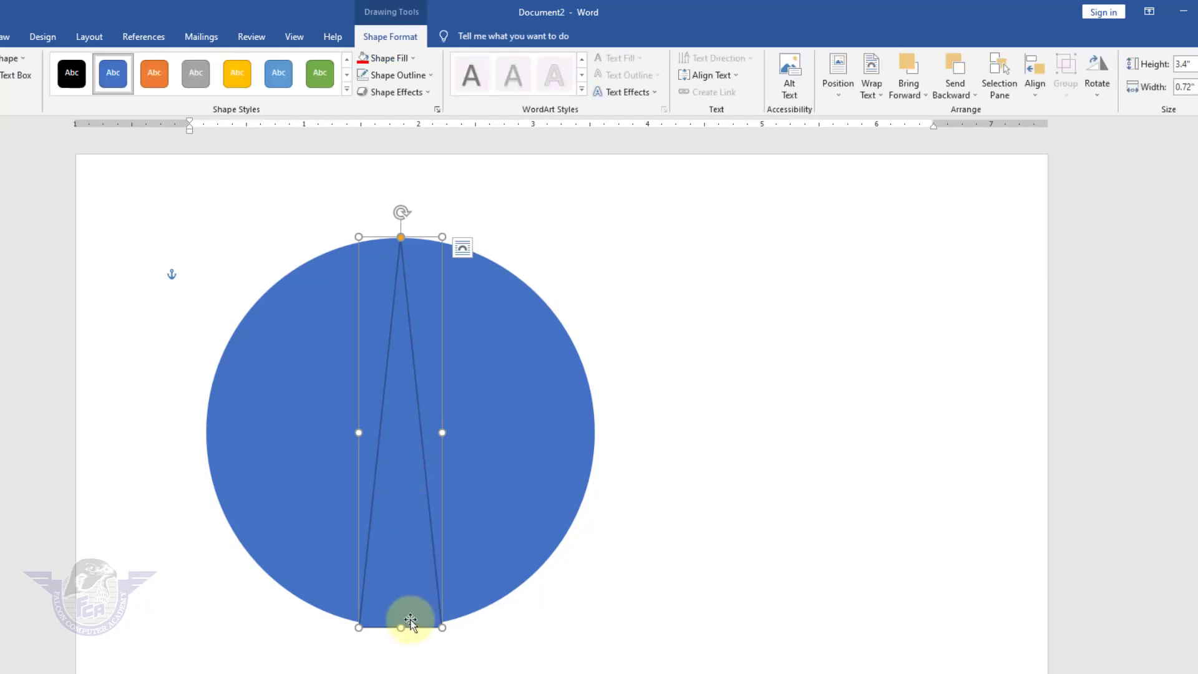
left_click_drag(400, 625, 401, 623)
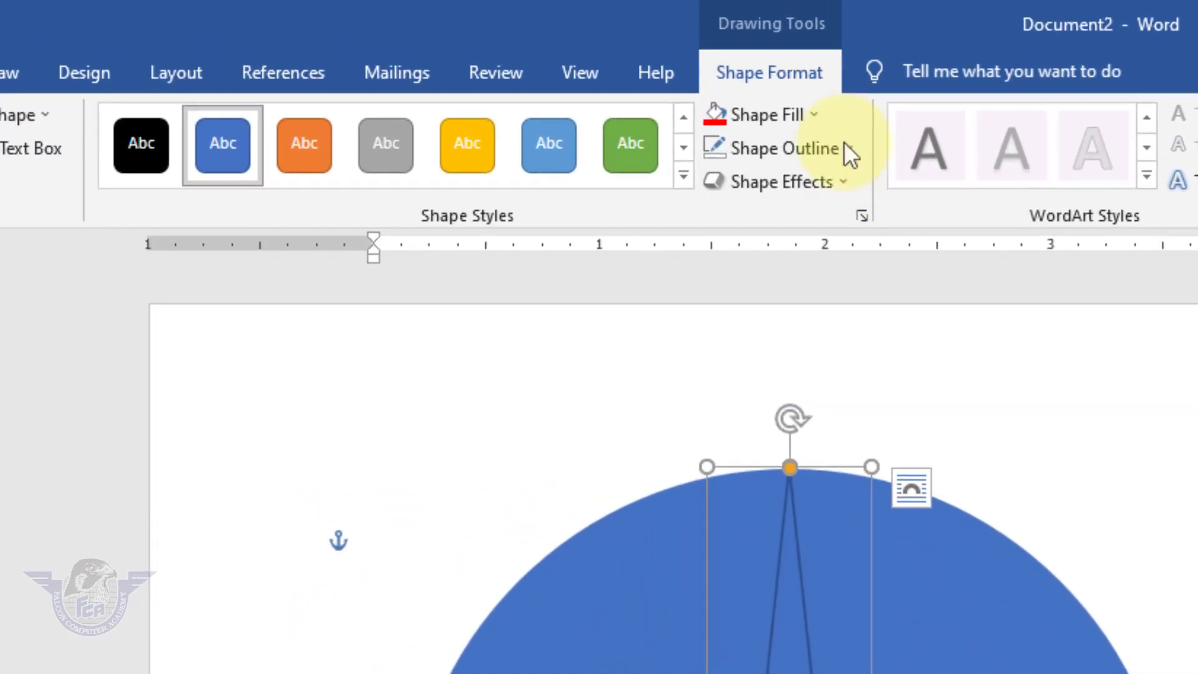
left_click(412, 58)
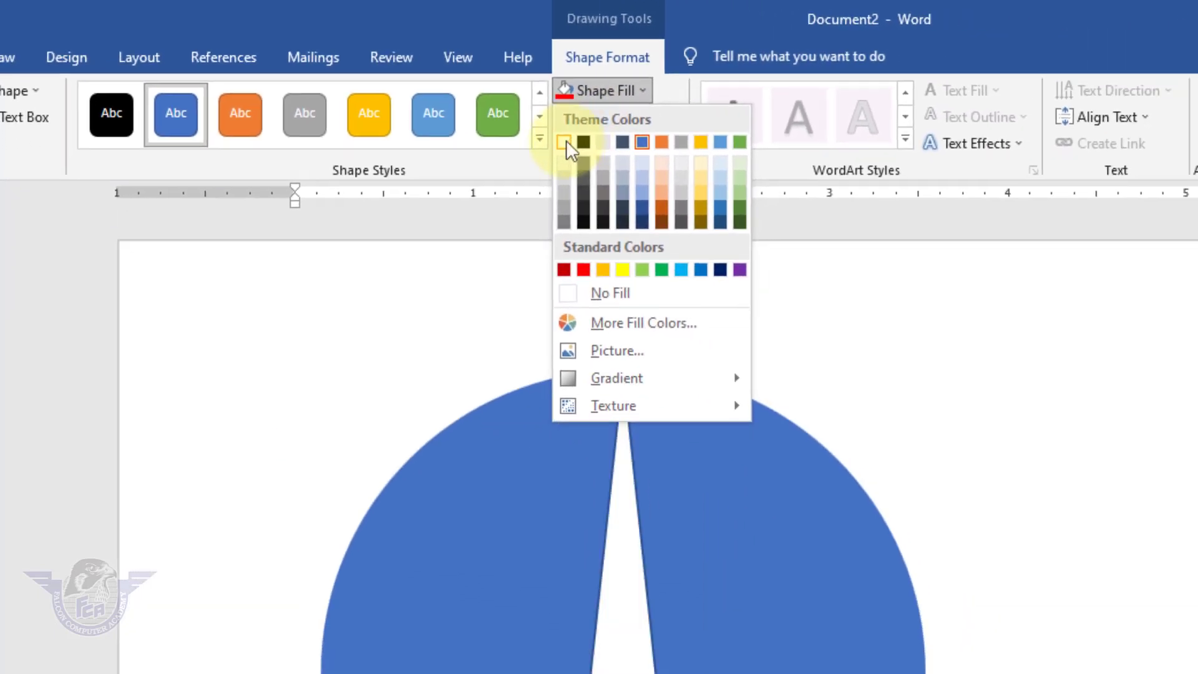
left_click(734, 181)
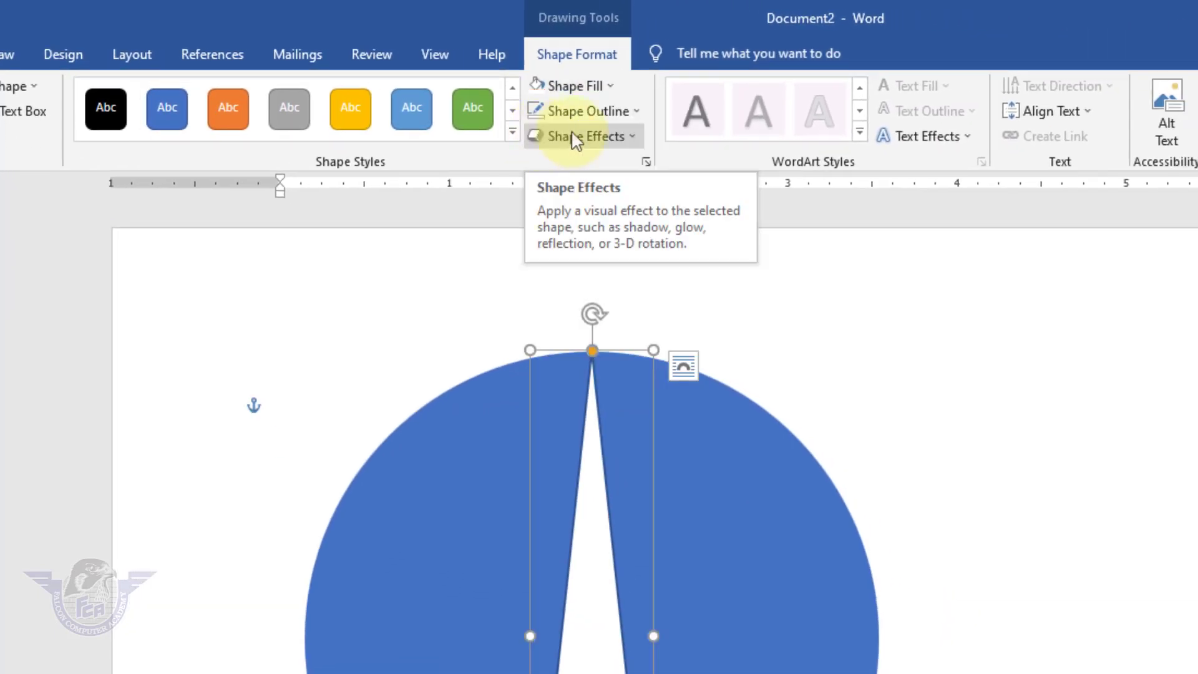
left_click(630, 118)
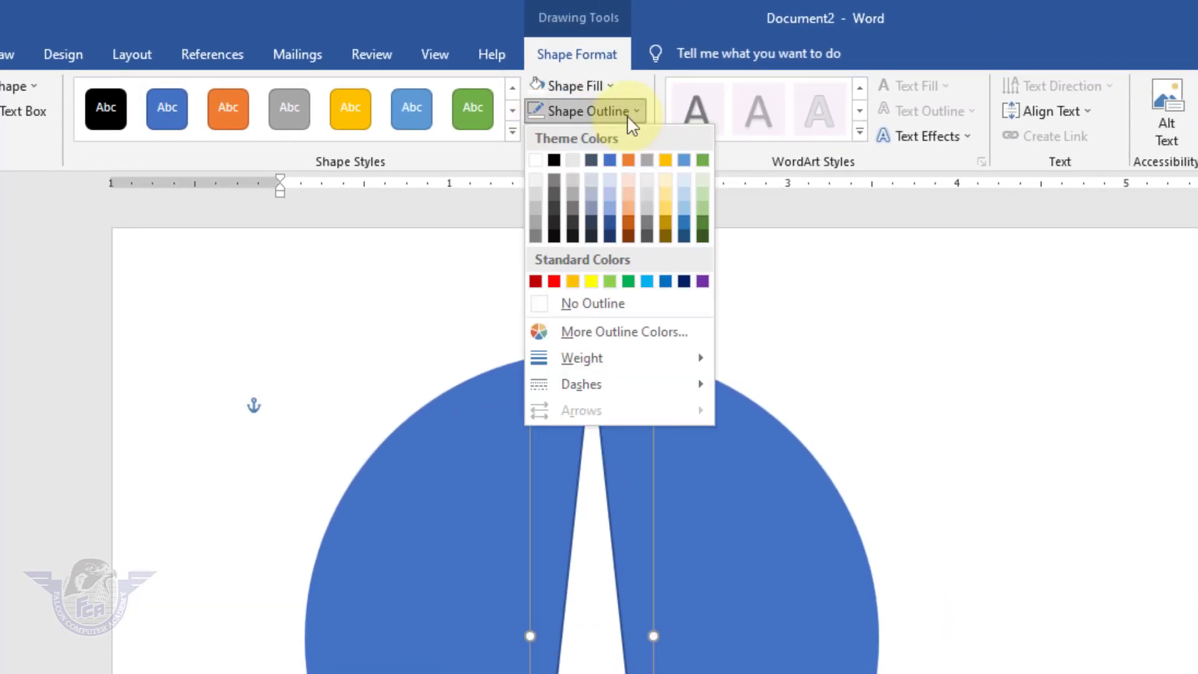
left_click(620, 305)
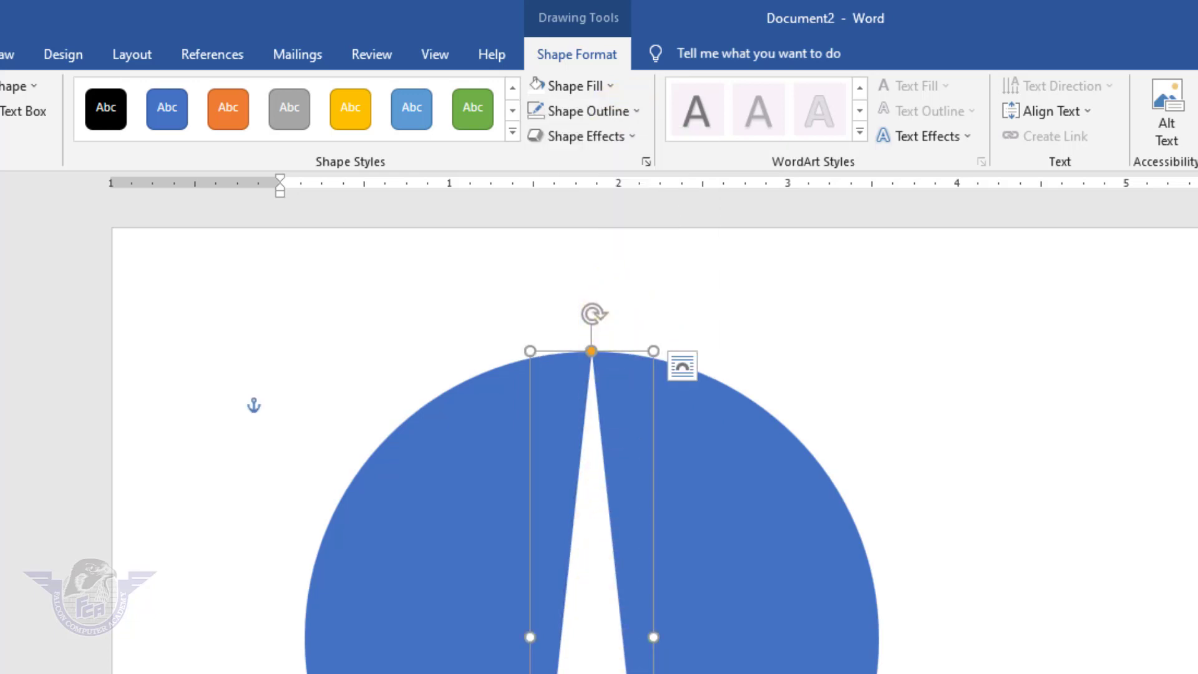
Step: Extend the white triangle's height to about 3.42 inches and shift it slightly right and down
left_click(398, 628)
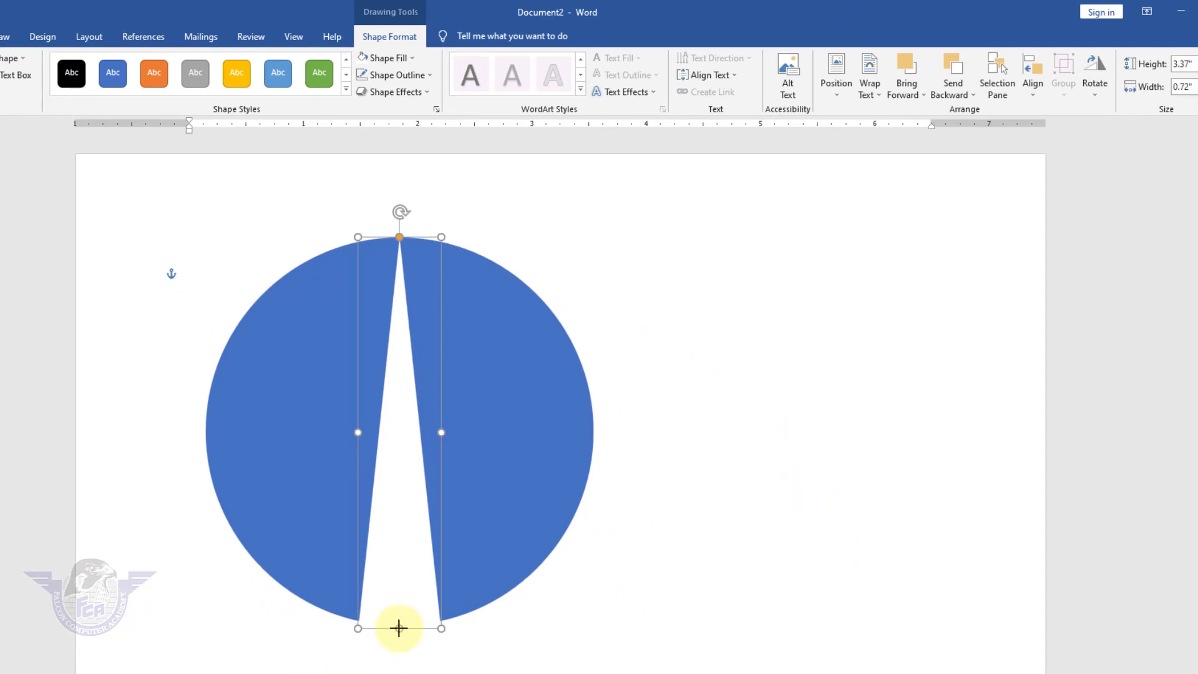
left_click(413, 513)
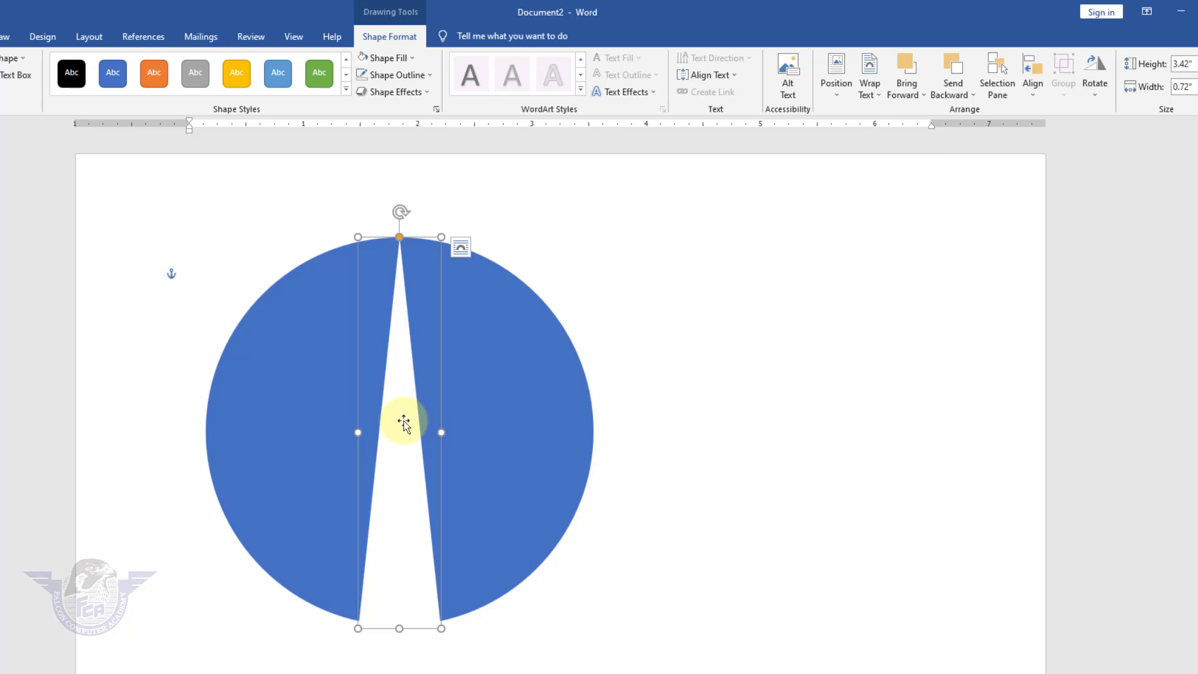
key("ctrl")
mouse_move(403, 421)
left_mouse_down()
mouse_move(422, 422)
mouse_move(411, 426)
left_mouse_up()
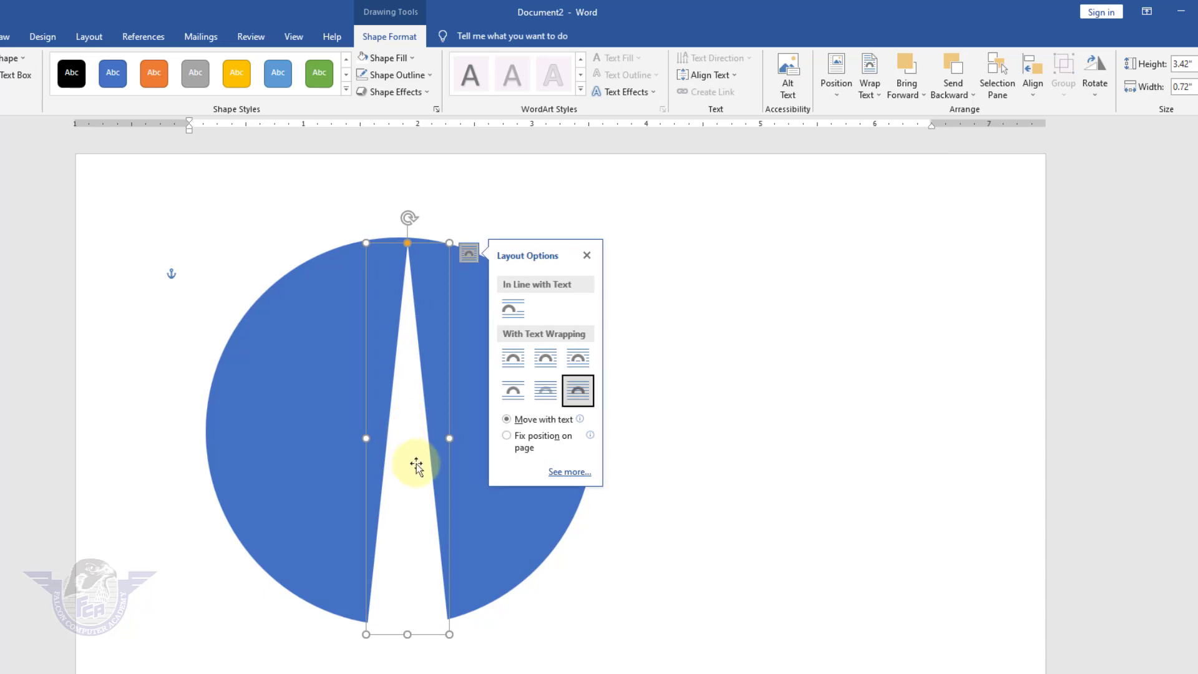
Step: Try copying the white triangle side by side across the circle's right half, and undo the copies
left_click_drag(401, 504, 510, 509)
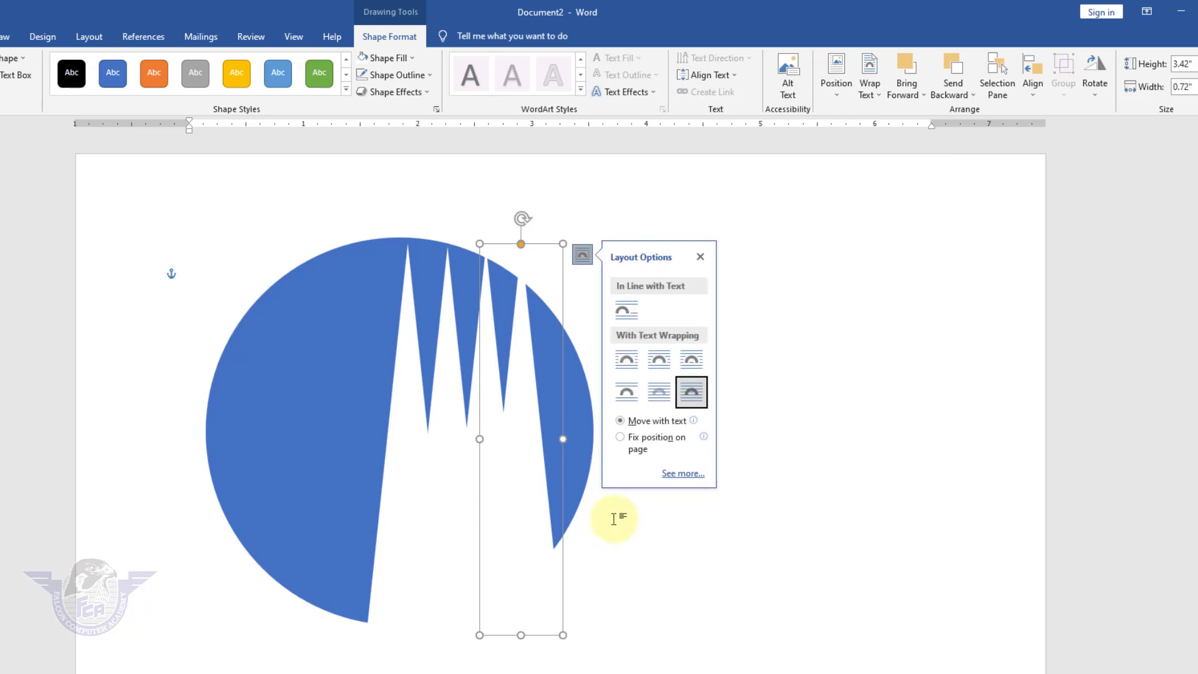
key("ctrl+z")
key("ctrl+z")
key("ctrl+z")
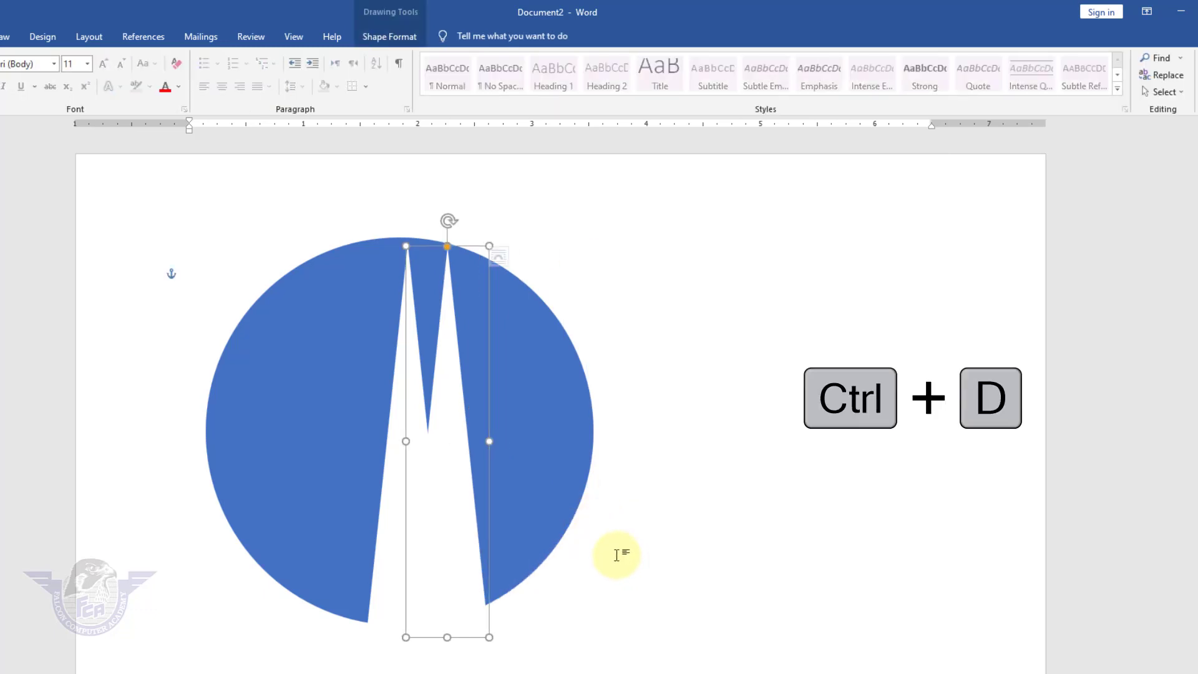
Step: Duplicate the white triangle eight times in a staggered row across the circle's right half
key("ctrl+d")
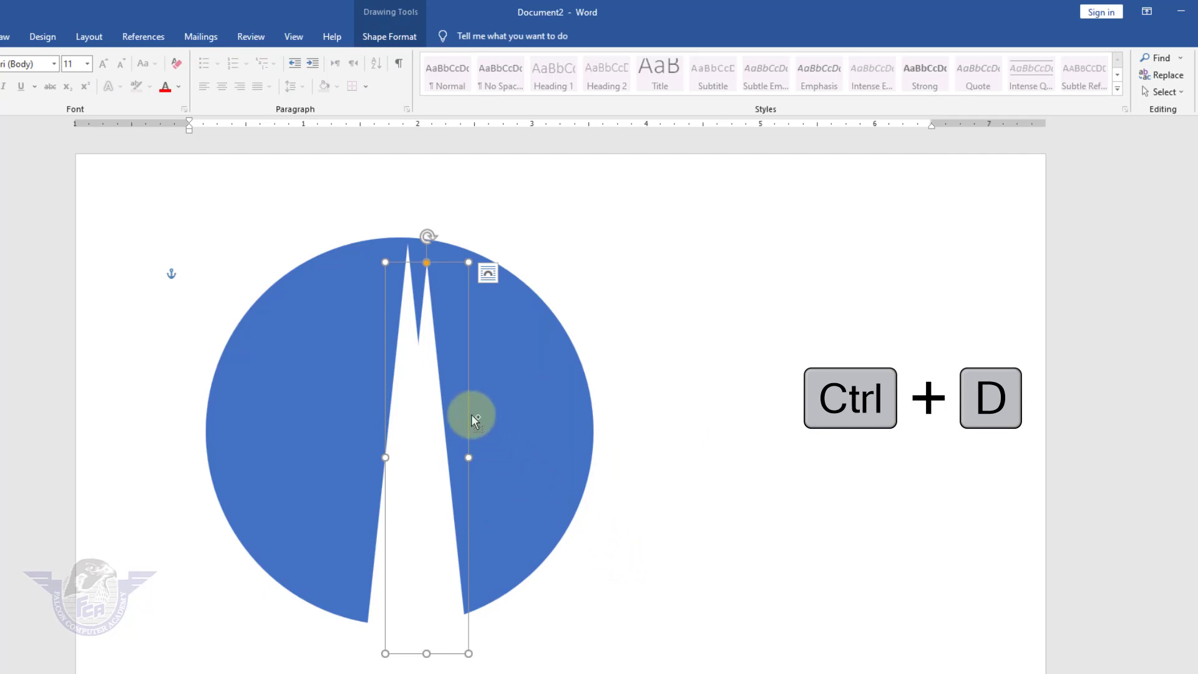
key("ctrl+d")
key("ctrl+d")
key("ctrl+d")
key("ctrl+d")
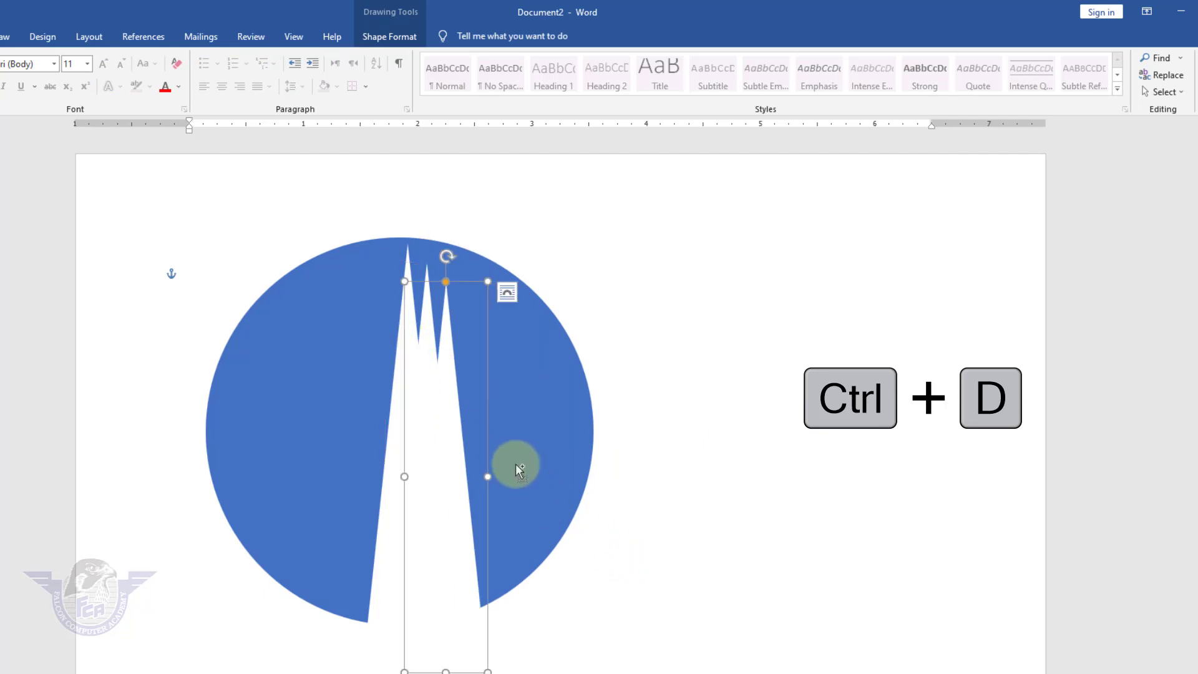
key("ctrl+d")
key("ctrl+d")
key("ctrl+d")
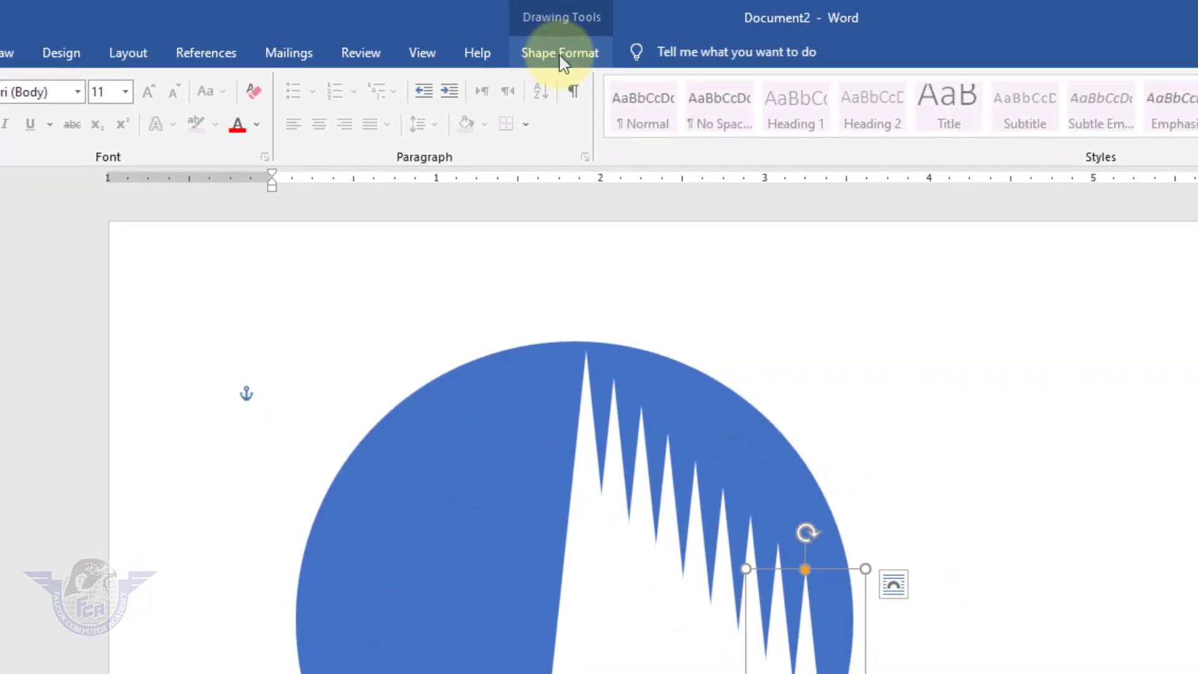
Step: Select all nine white triangles, leaving out the circle, and align them to one another by center and middle
left_click(563, 59)
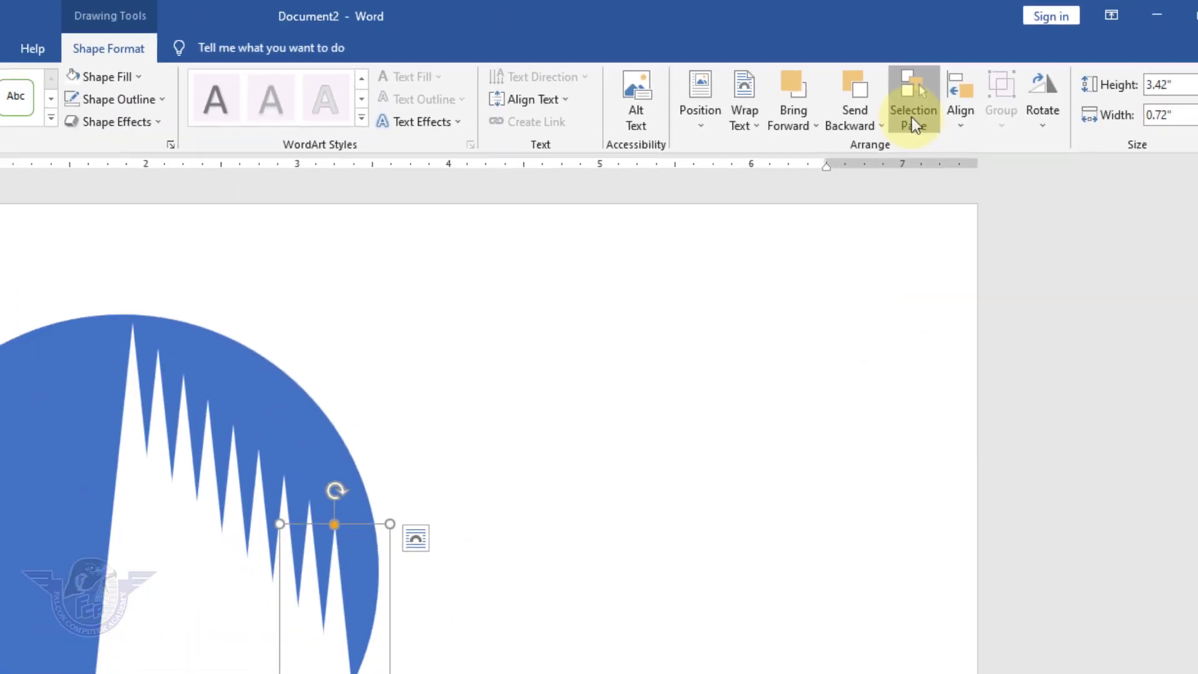
left_click(892, 162)
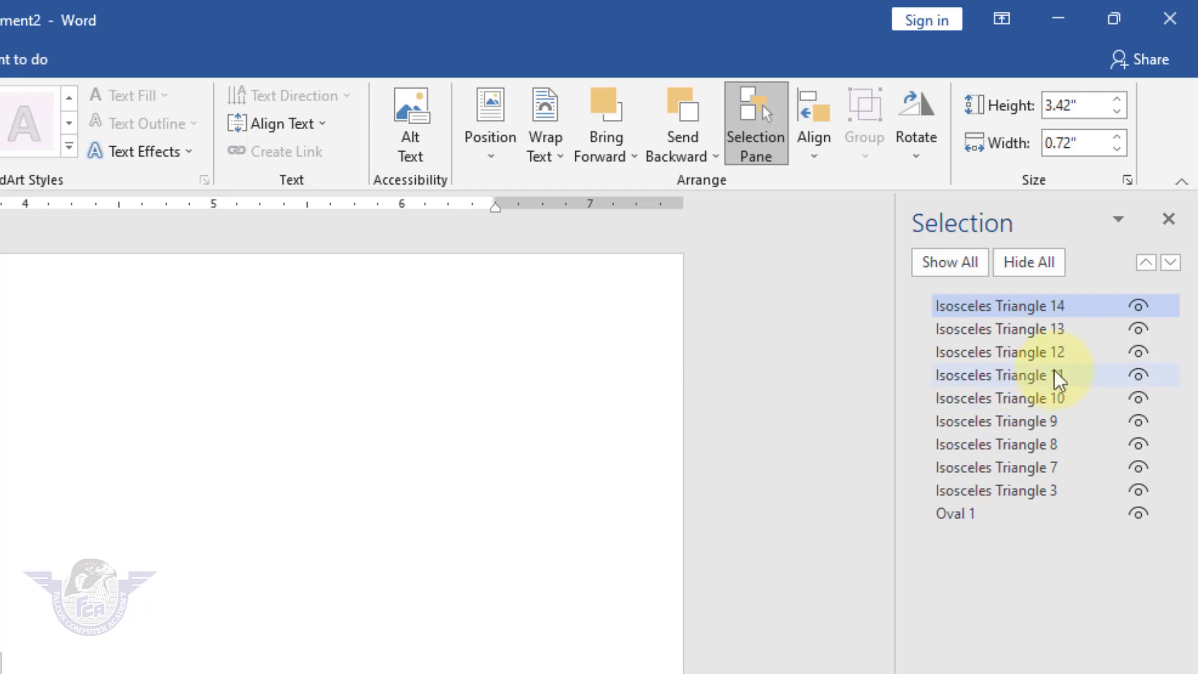
key("ctrl")
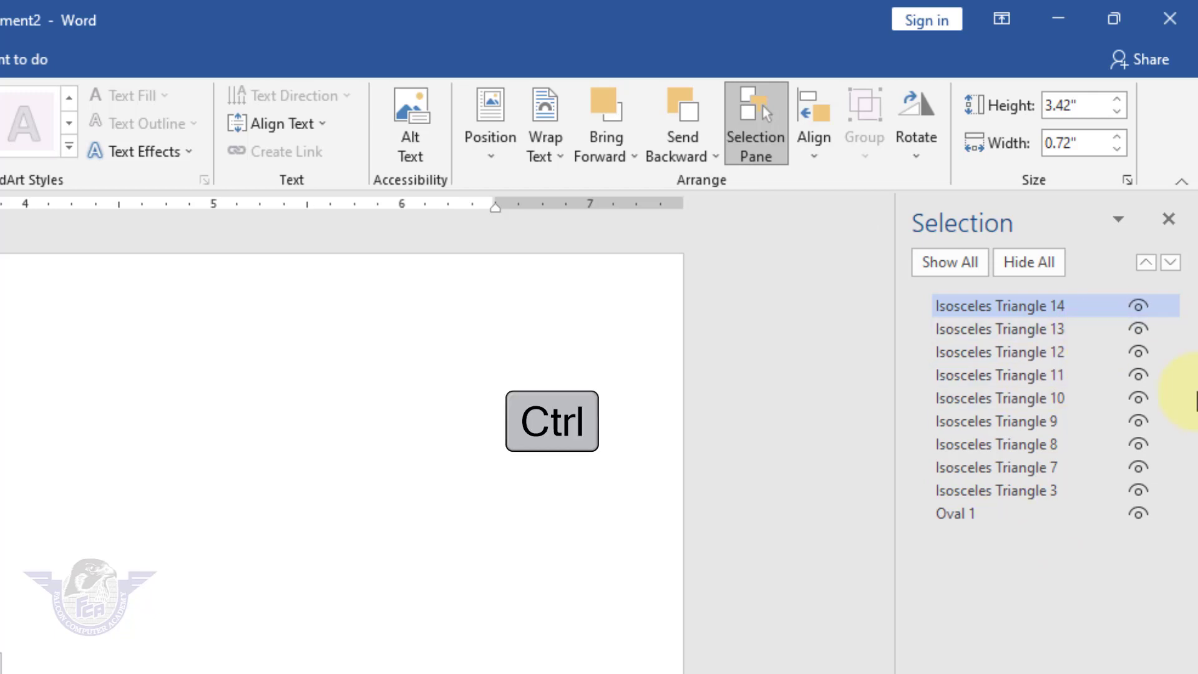
left_click(1046, 328, "ctrl")
left_click(1053, 353, "ctrl")
left_click(1052, 376, "ctrl")
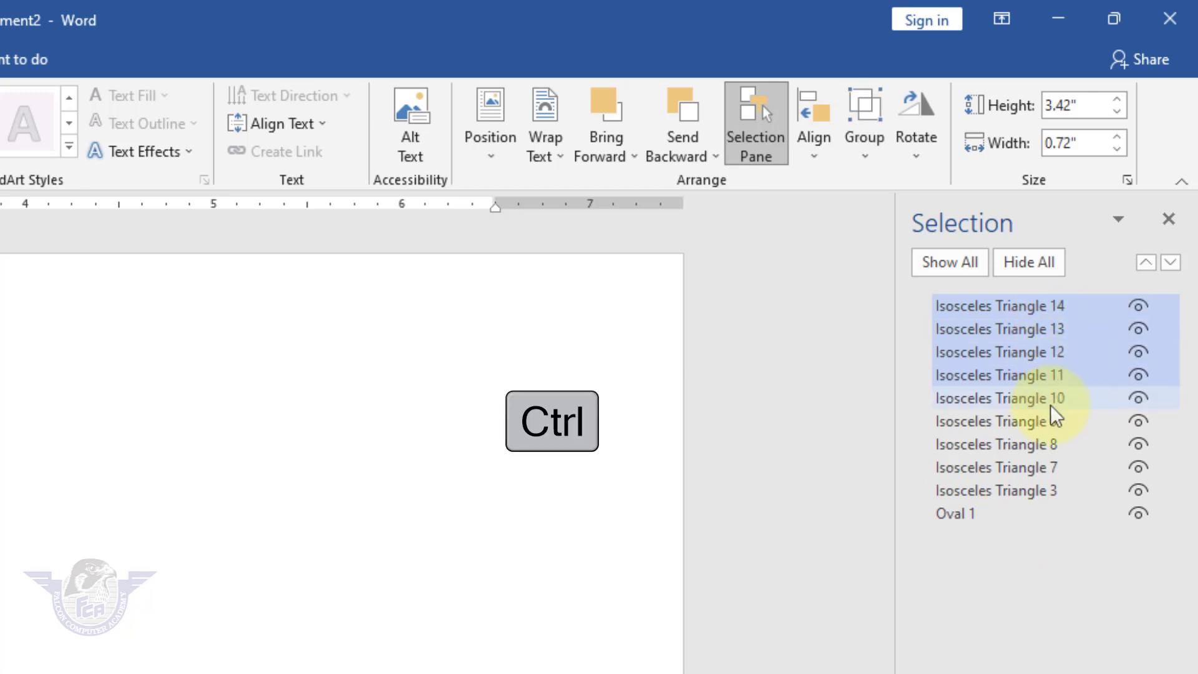
left_click(1046, 402, "ctrl")
left_click(1043, 423, "ctrl")
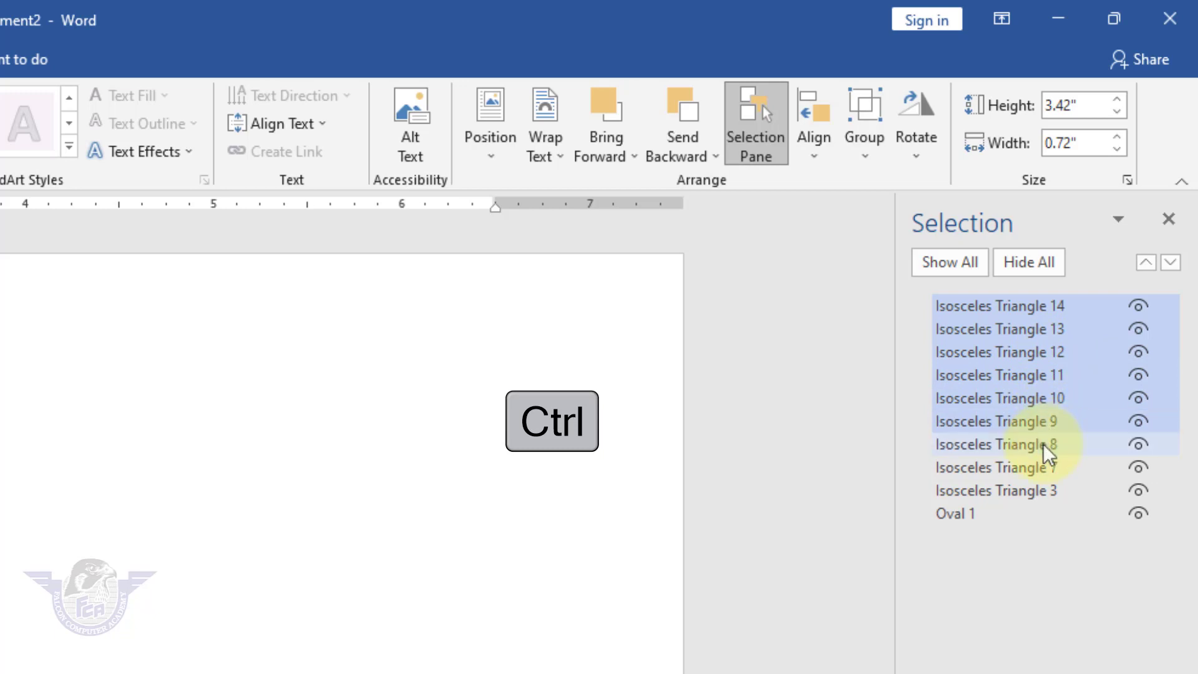
left_click(1043, 444, "ctrl")
left_click(1046, 468, "ctrl")
left_click(1040, 490, "ctrl")
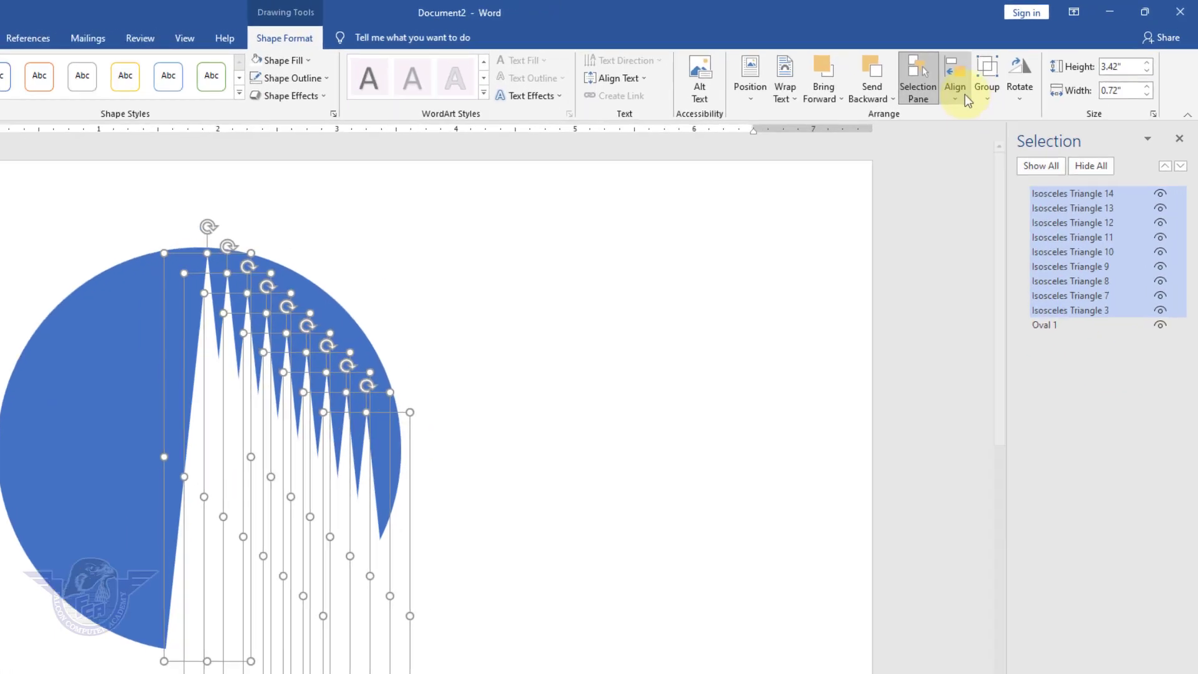
left_click(984, 78)
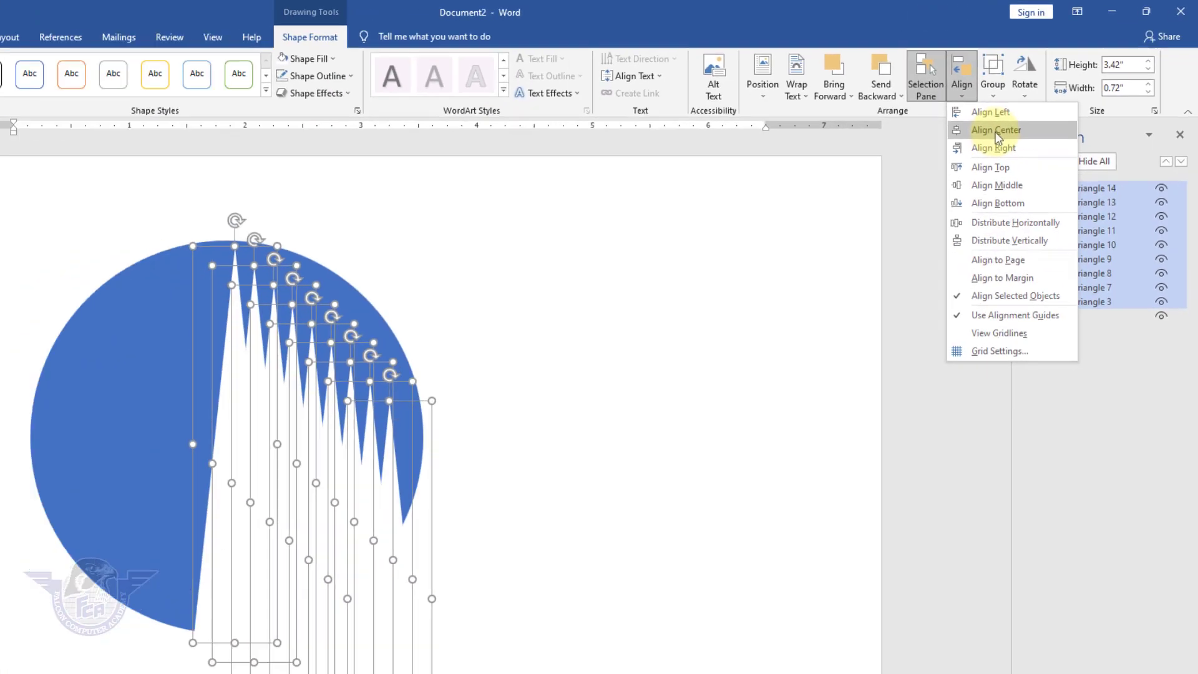
left_click(839, 230)
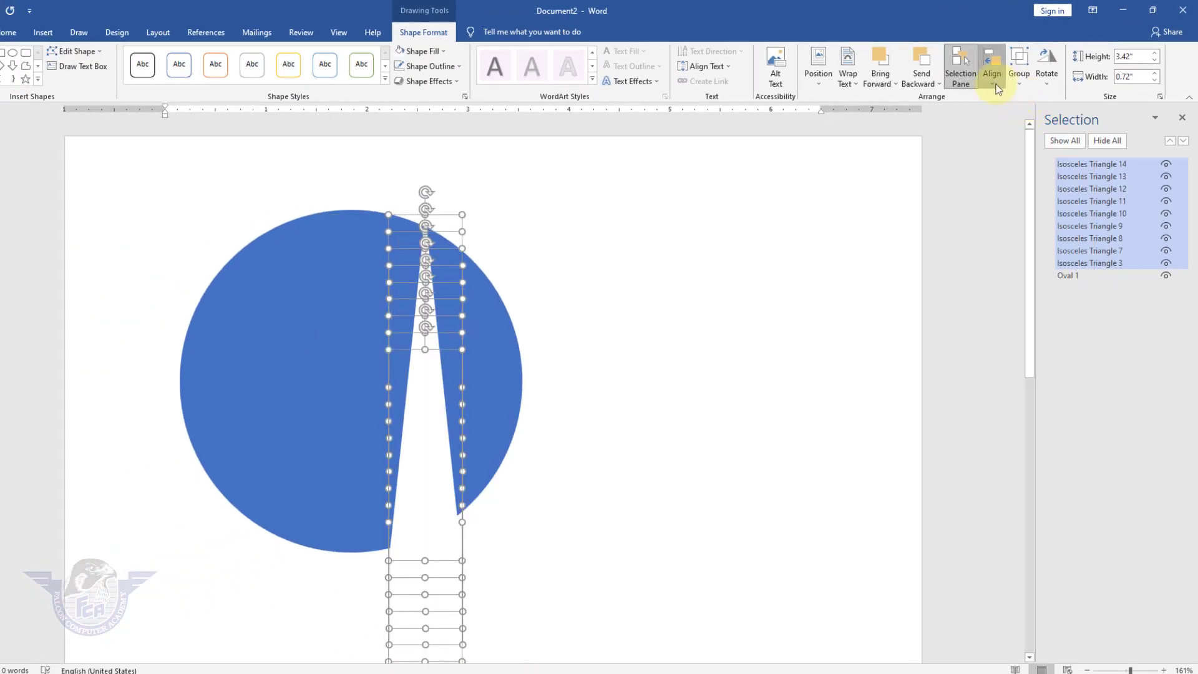
left_click(993, 78)
left_click(1032, 161)
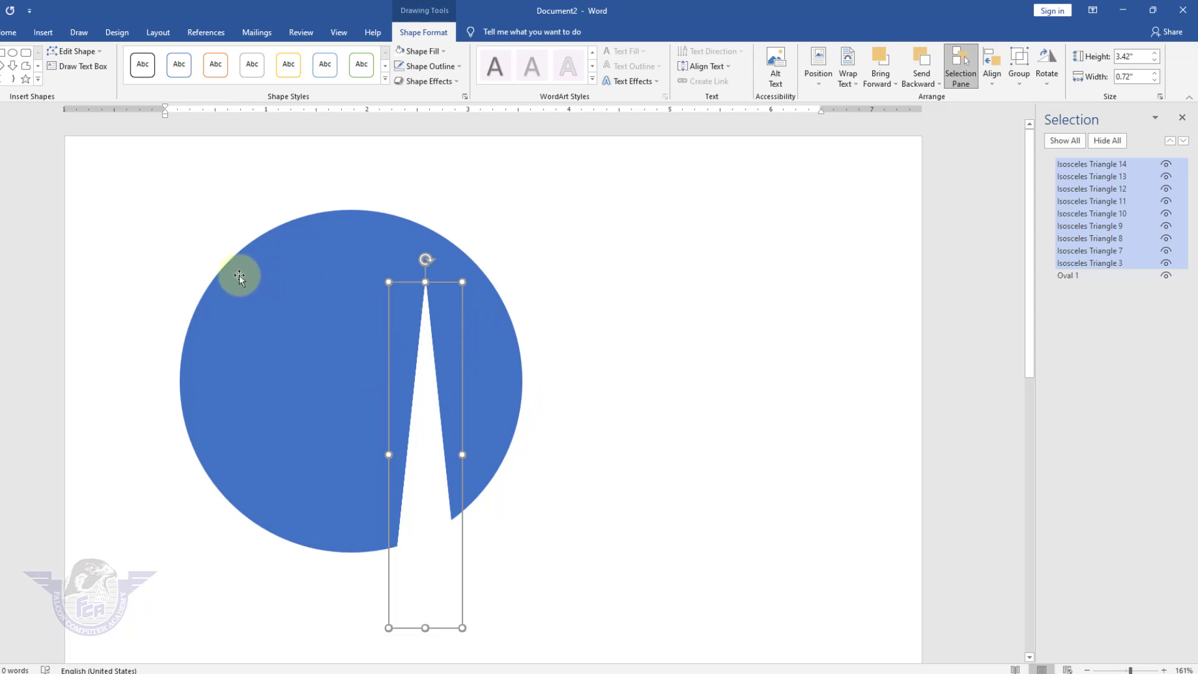
Step: Add the blue circle to the selected triangles, align everything by center and middle, and clear the selection
left_click(1070, 276, "shift")
left_click(243, 284, "shift")
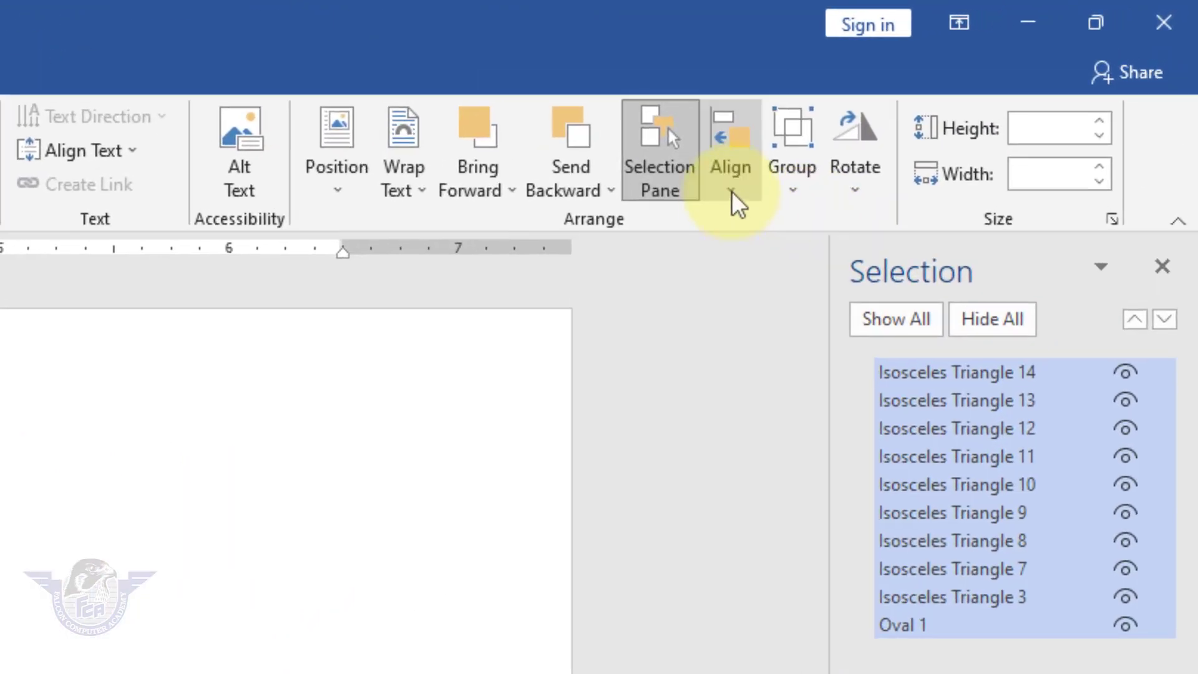
left_click(731, 191)
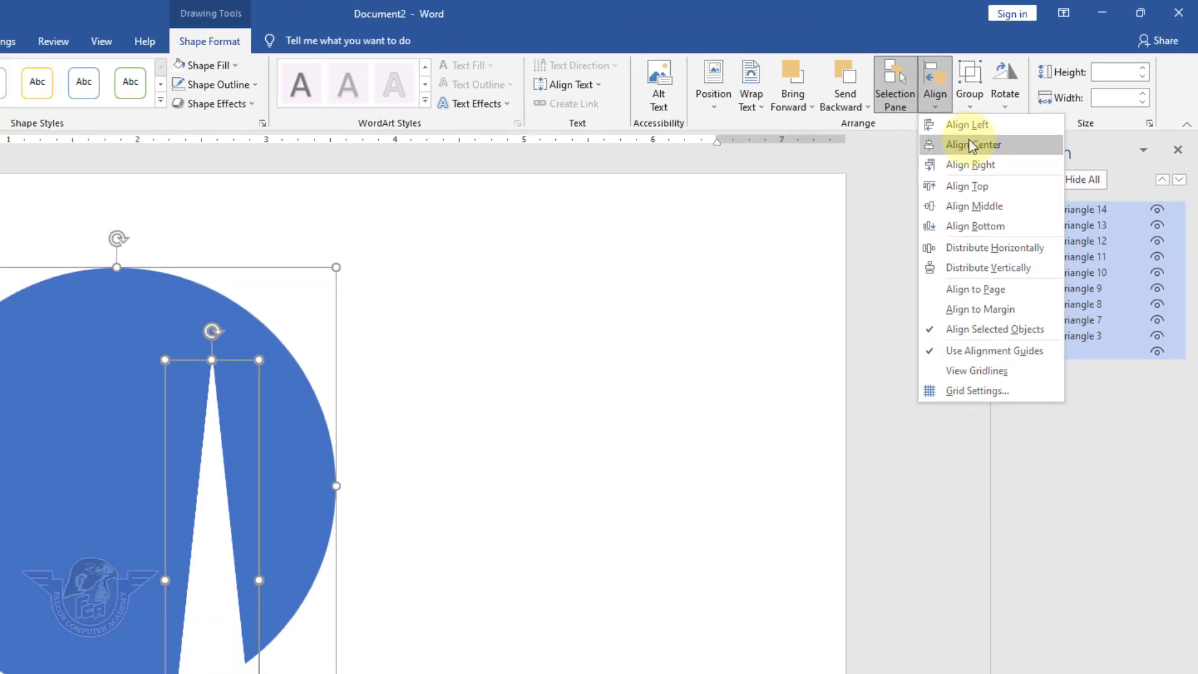
left_click(798, 257)
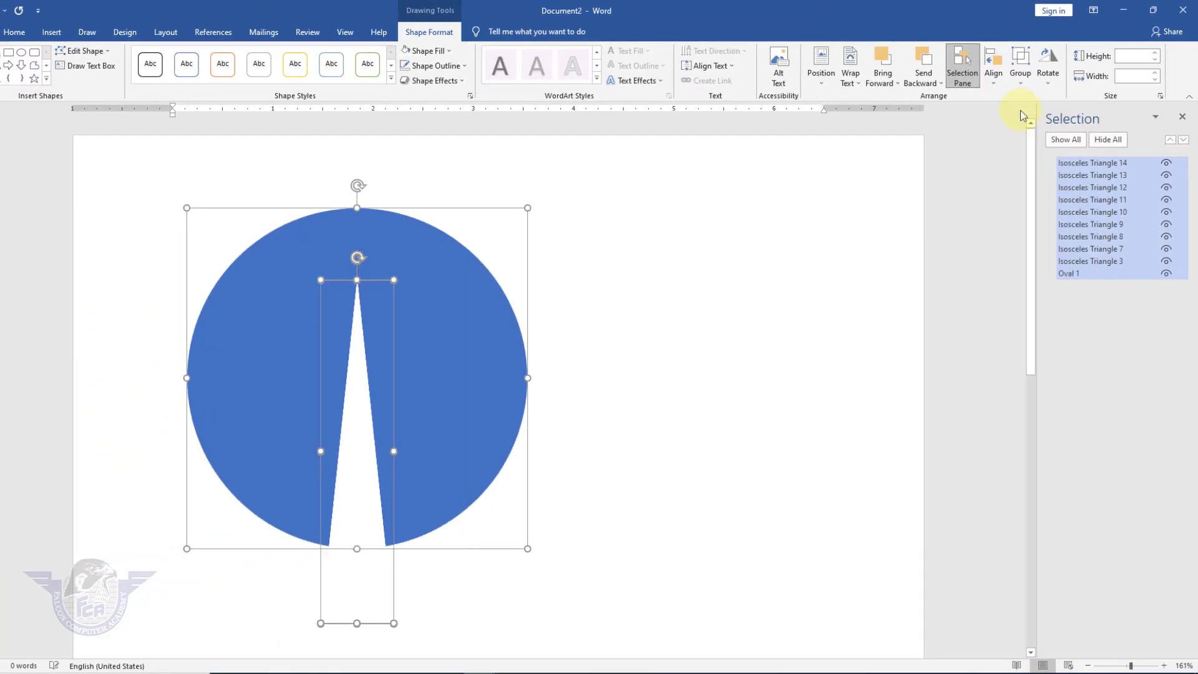
left_click(994, 72)
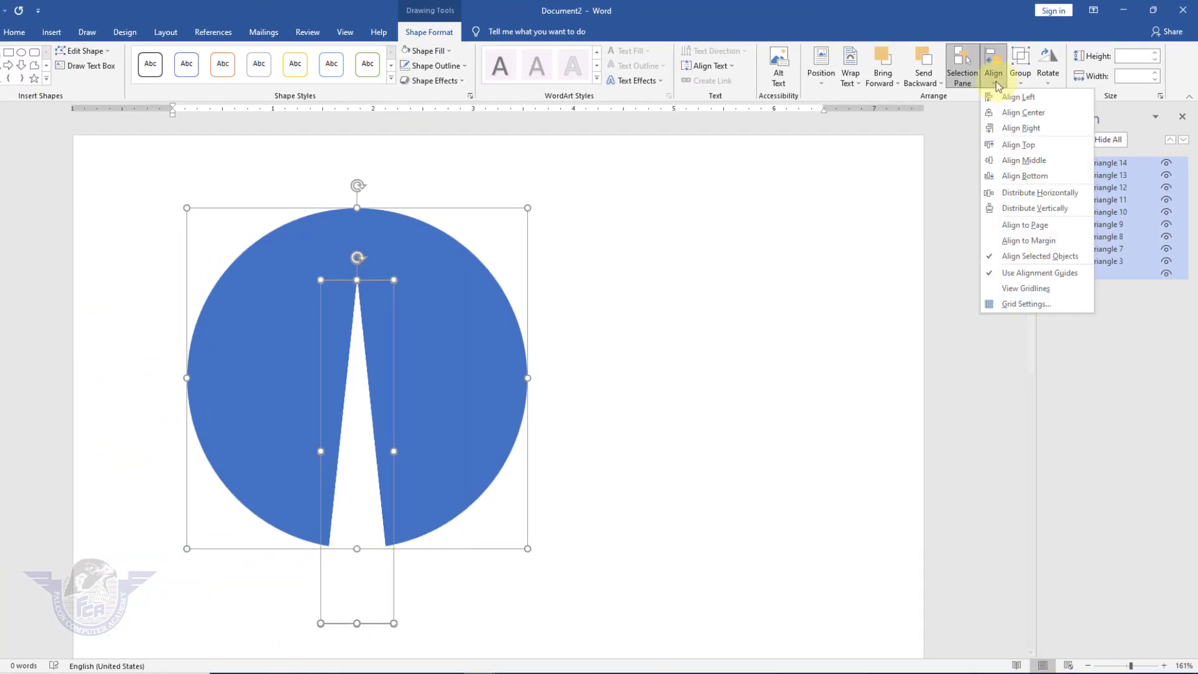
left_click(1023, 161)
left_click(700, 303)
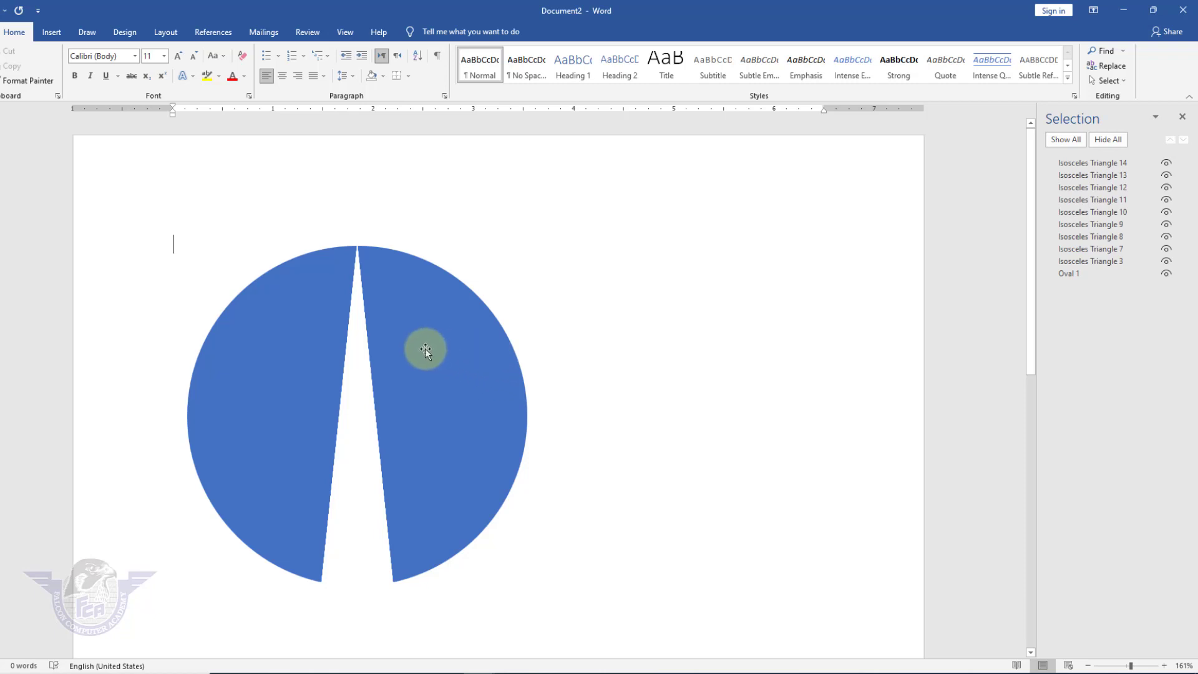
left_click(355, 333)
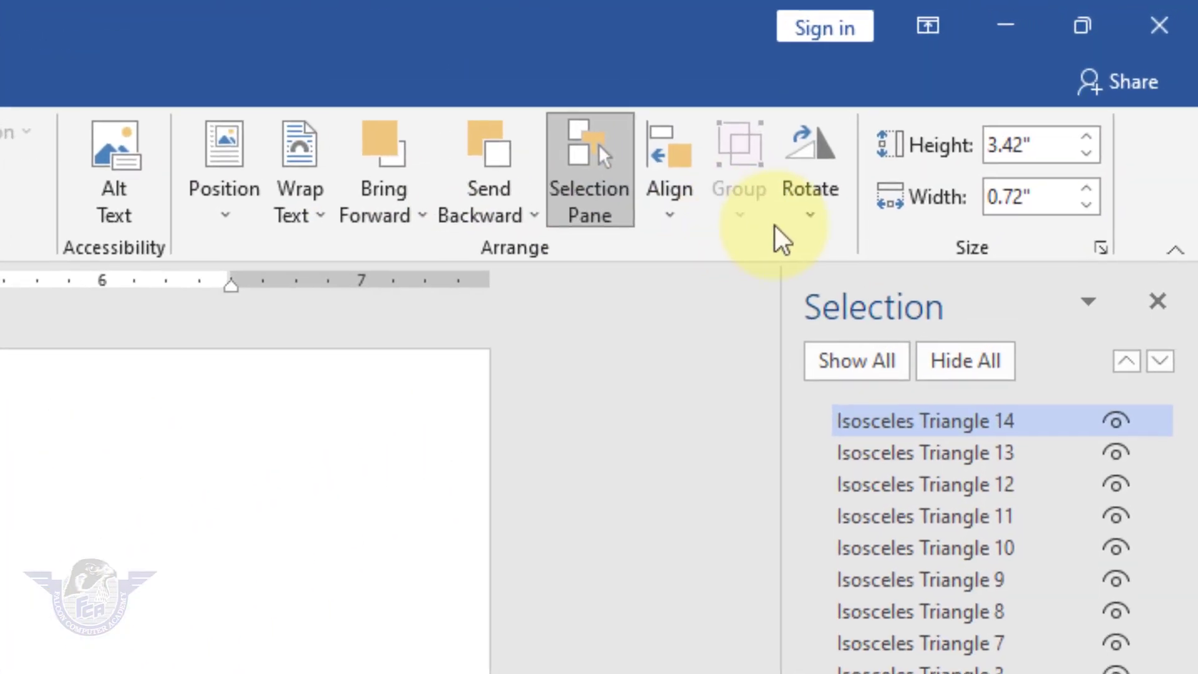
left_click(1051, 84)
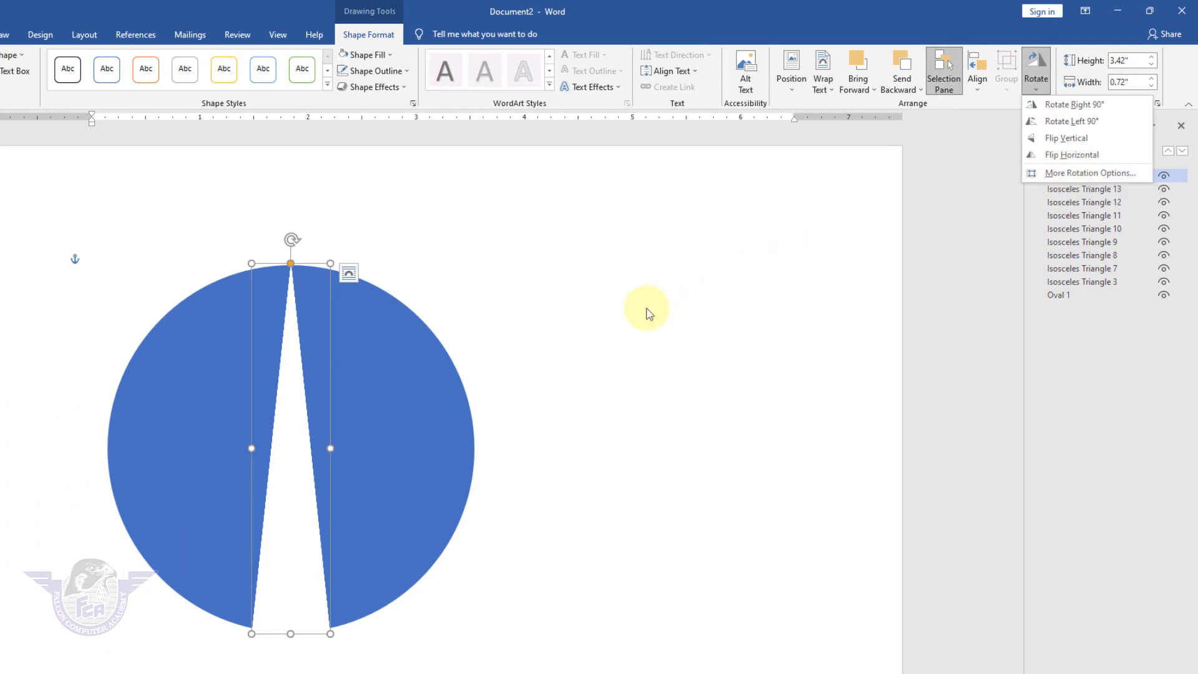
left_click(646, 308)
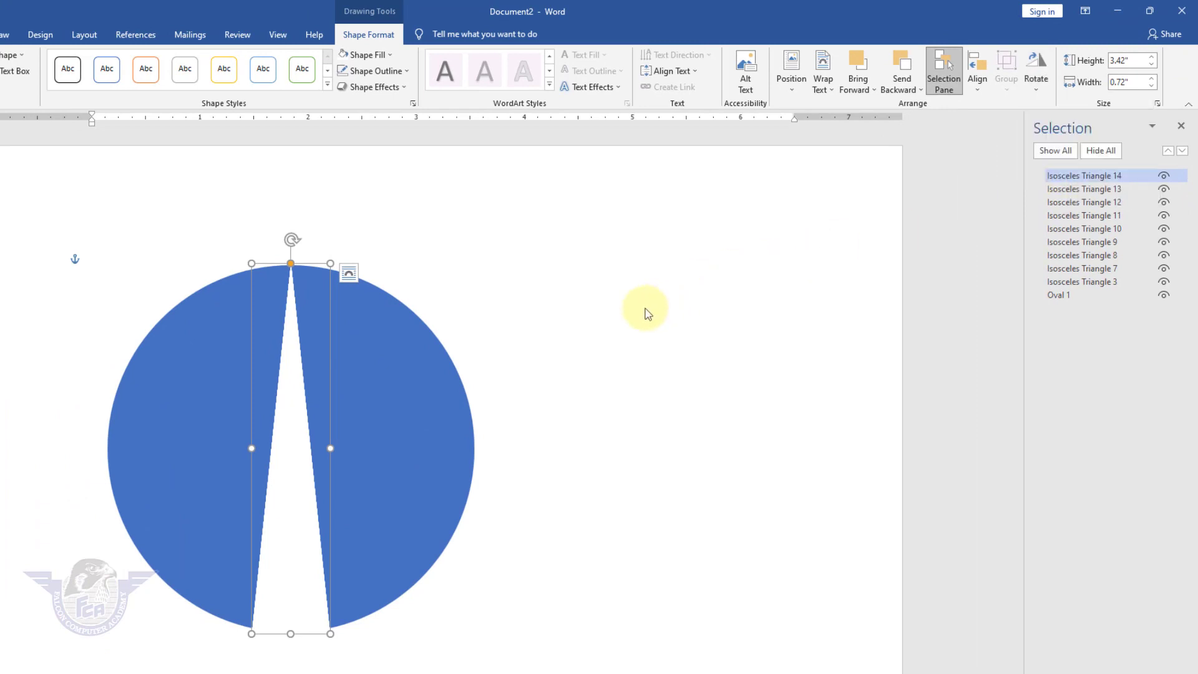
left_click(592, 308)
left_click(294, 413)
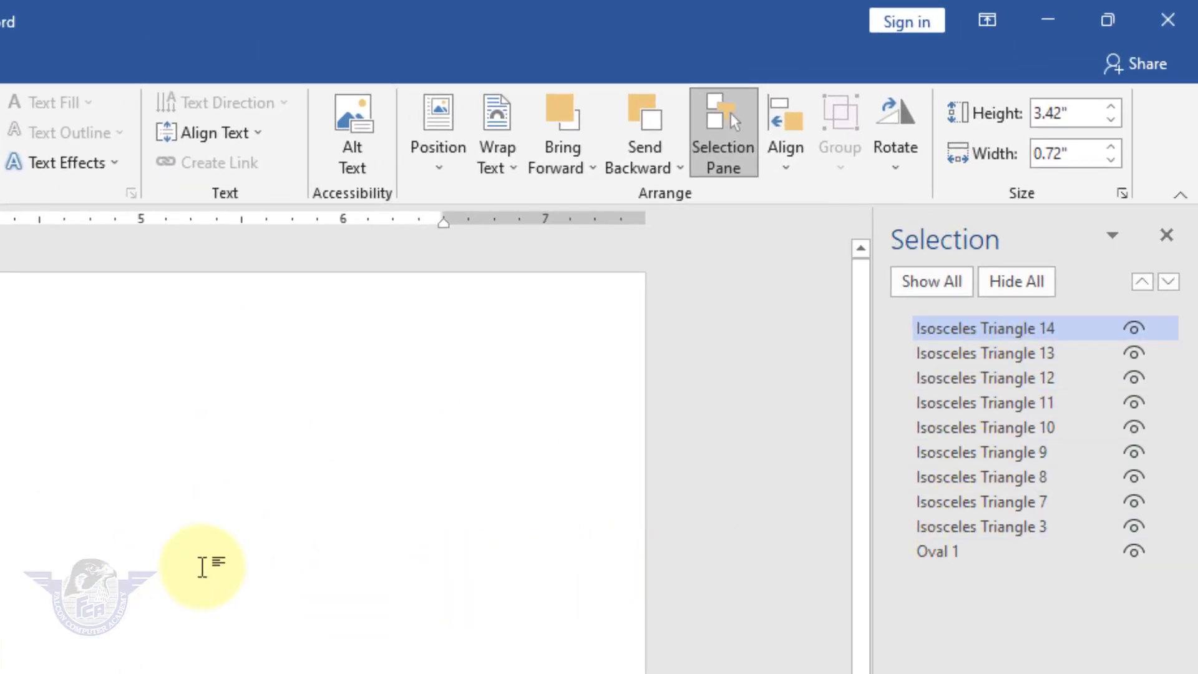
left_click(202, 566)
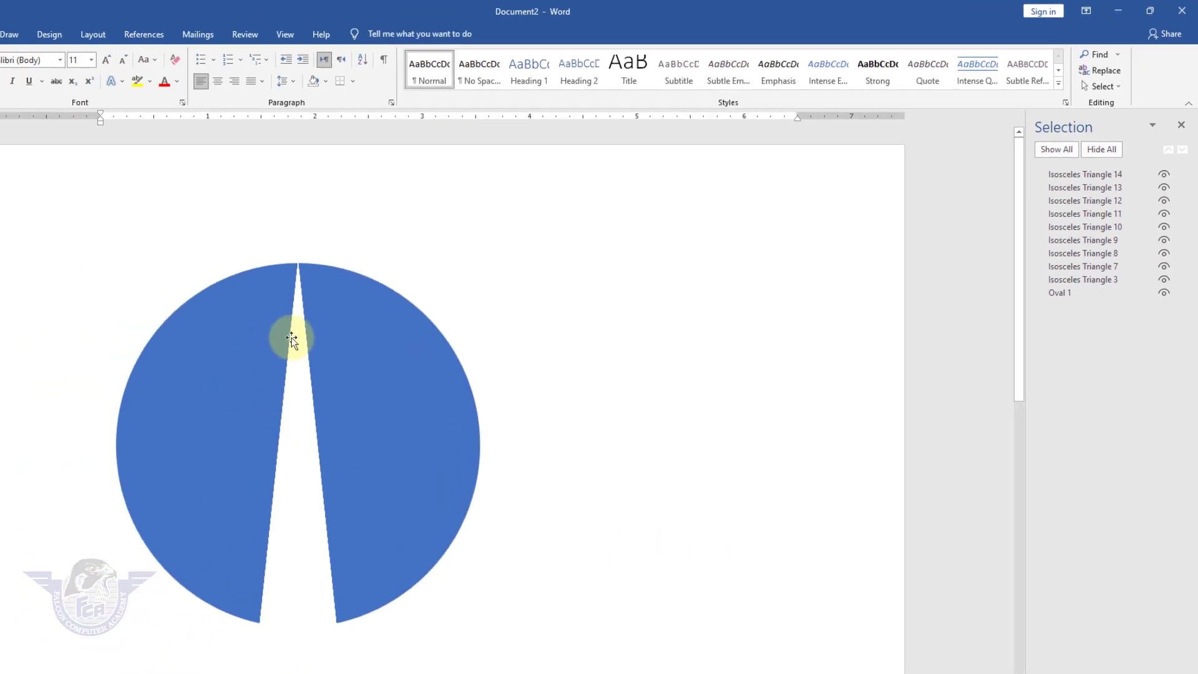
Step: Set the rotation of the topmost triangle, Isosceles Triangle 14, to 20°
left_click(291, 339)
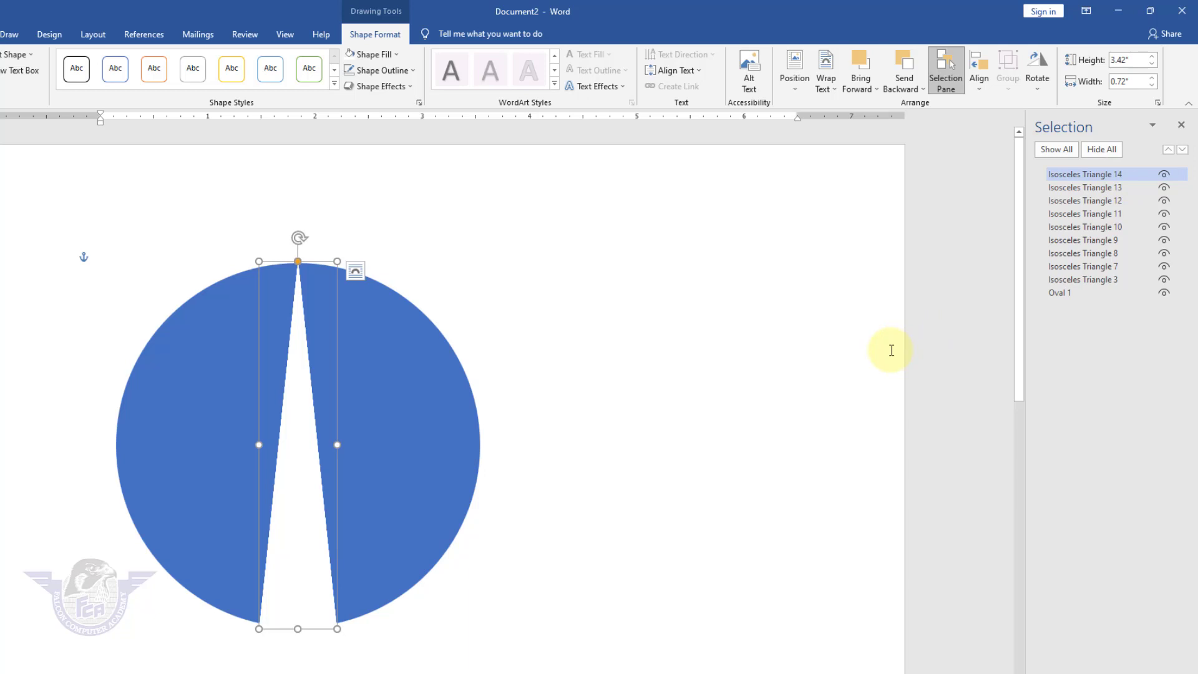
left_click(1036, 88)
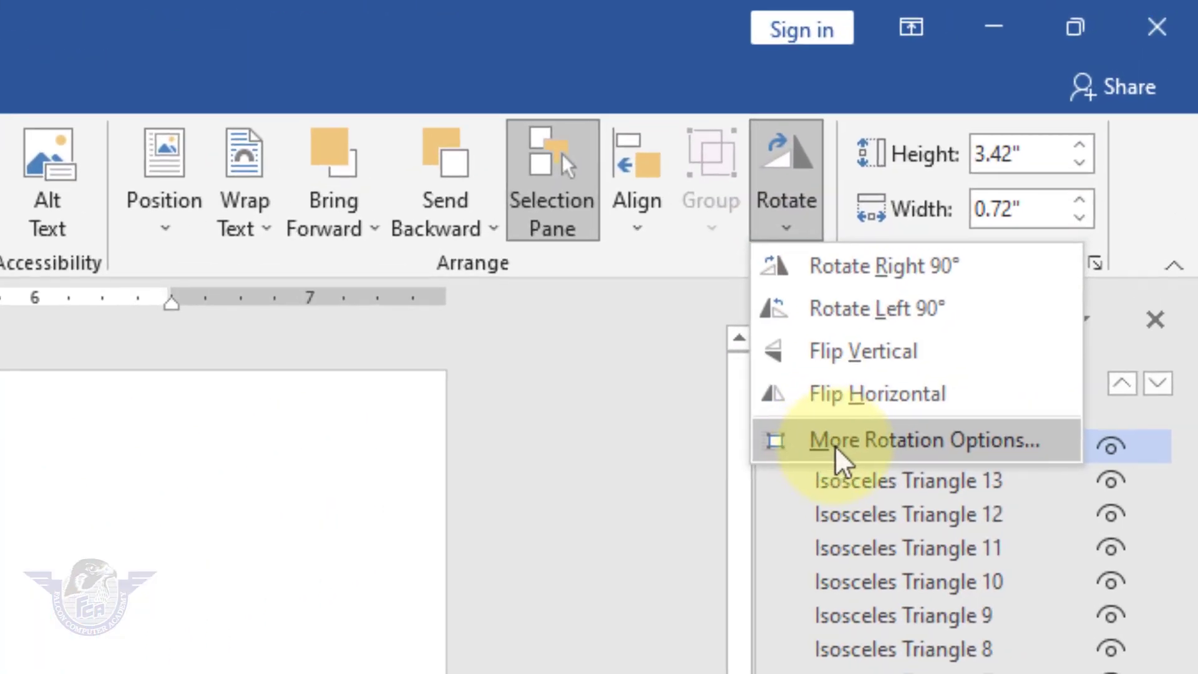
left_click(840, 439)
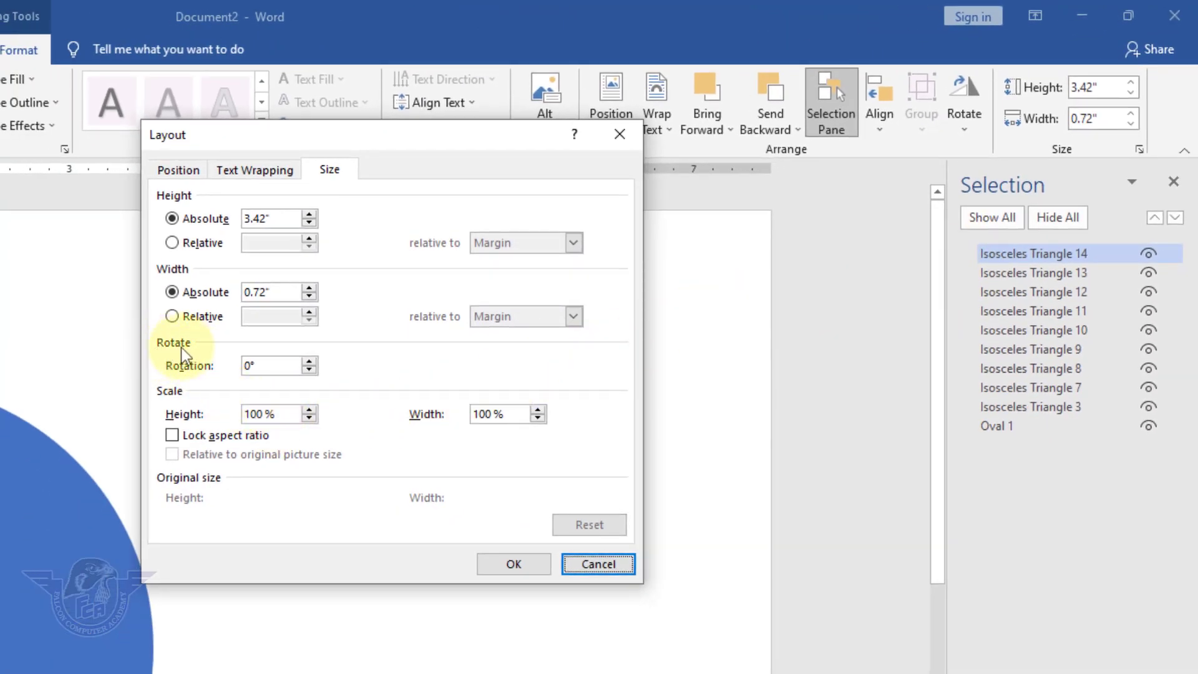
double_click(248, 364)
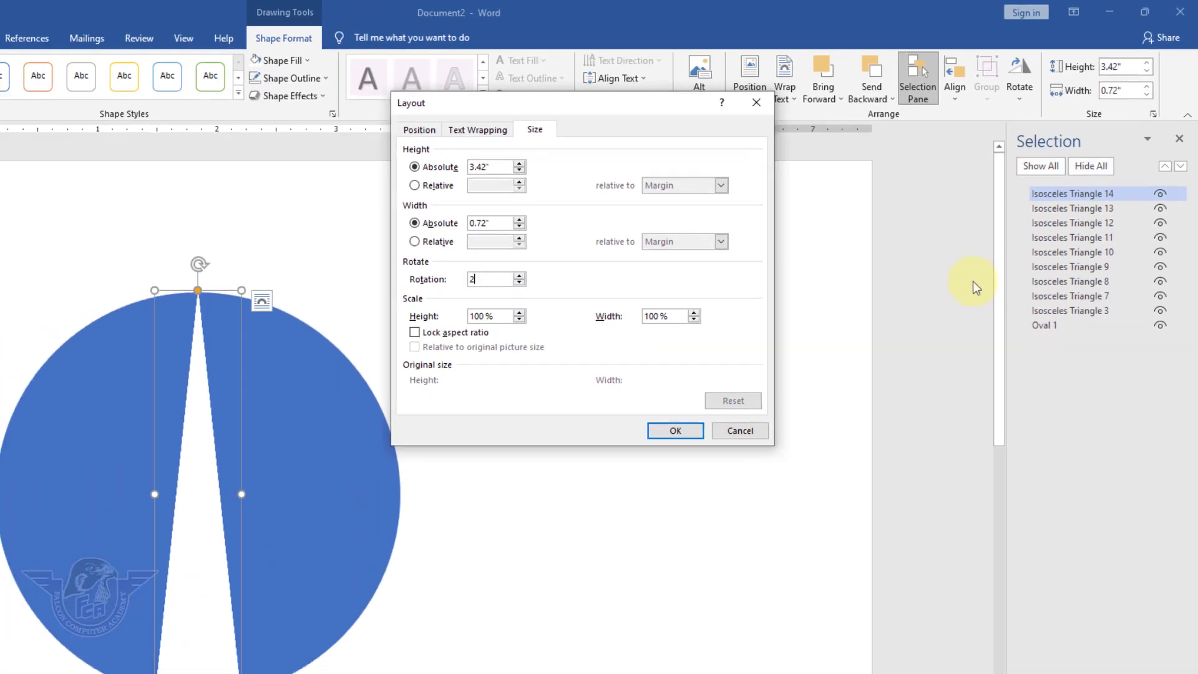
type("20")
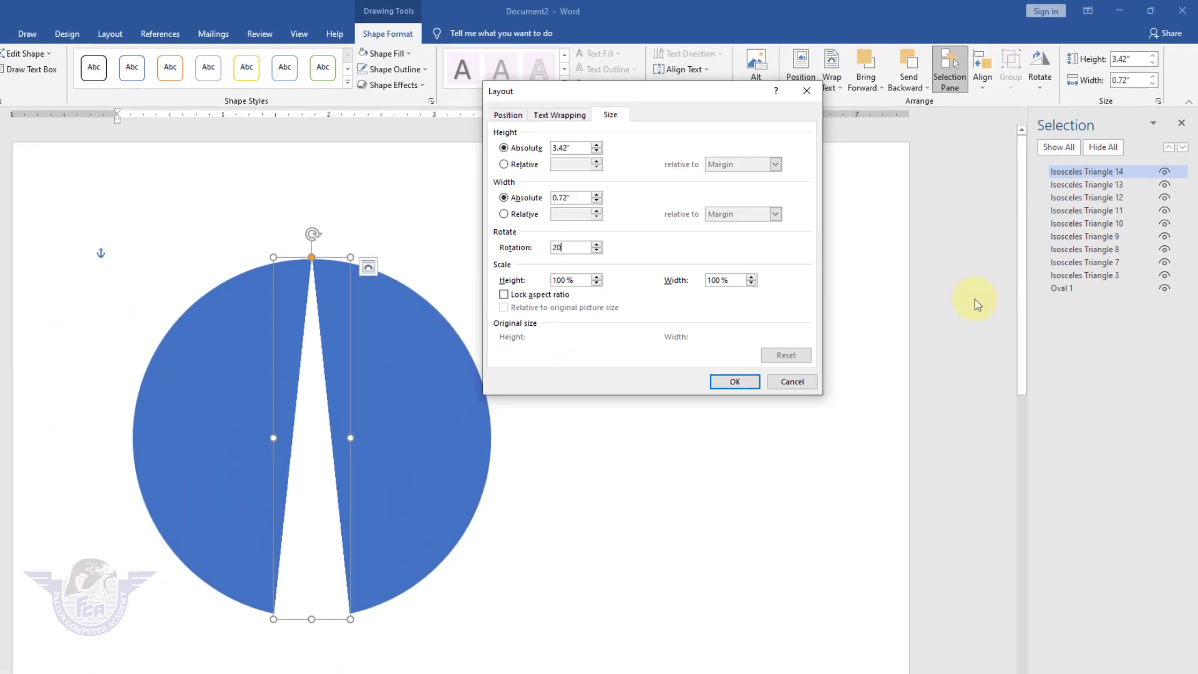
left_click(751, 382)
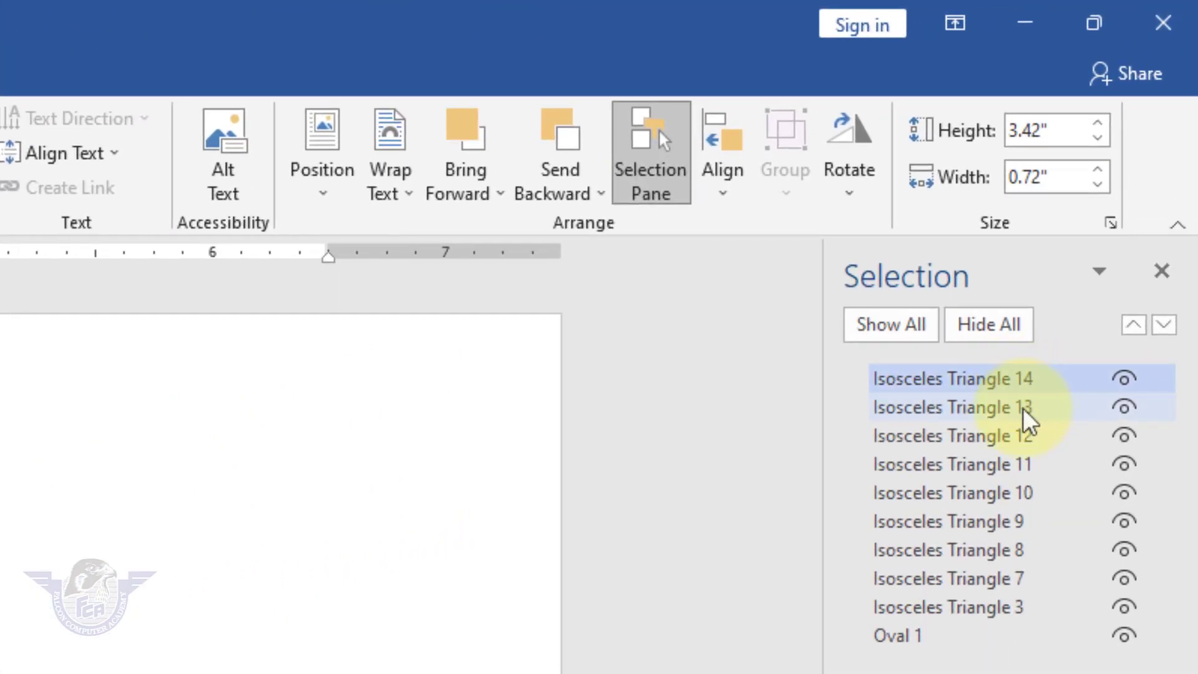
Step: Set the rotation of Isosceles Triangle 13 to 40°
left_click(1023, 411)
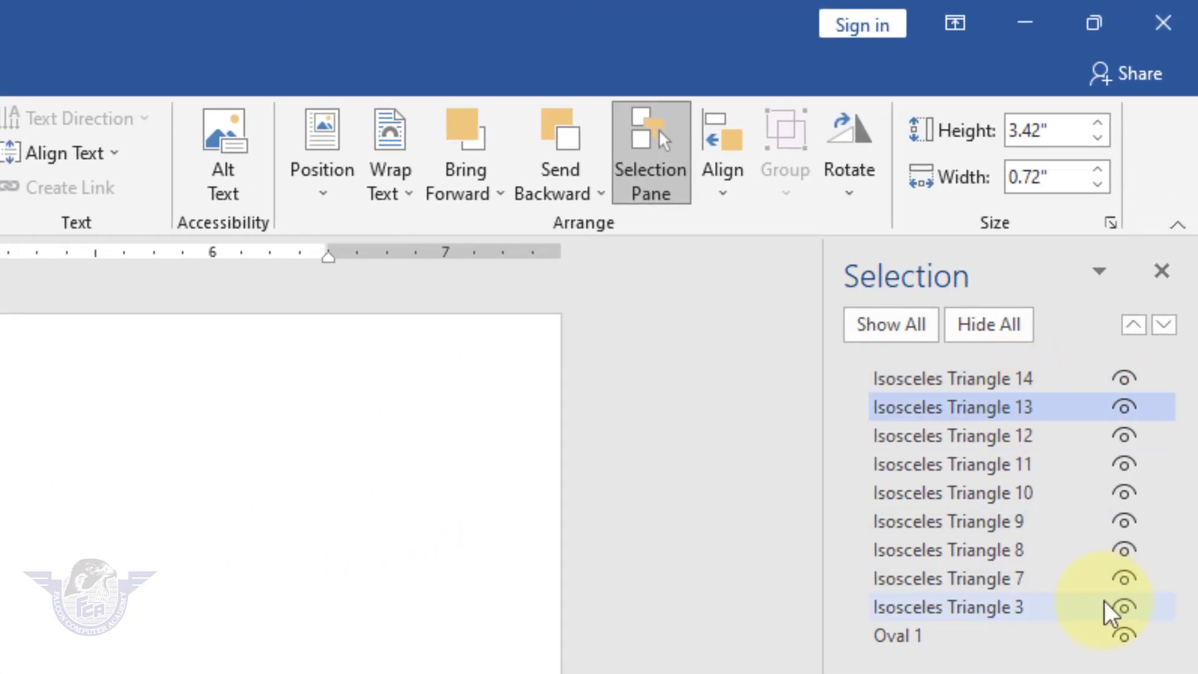
left_click(850, 196)
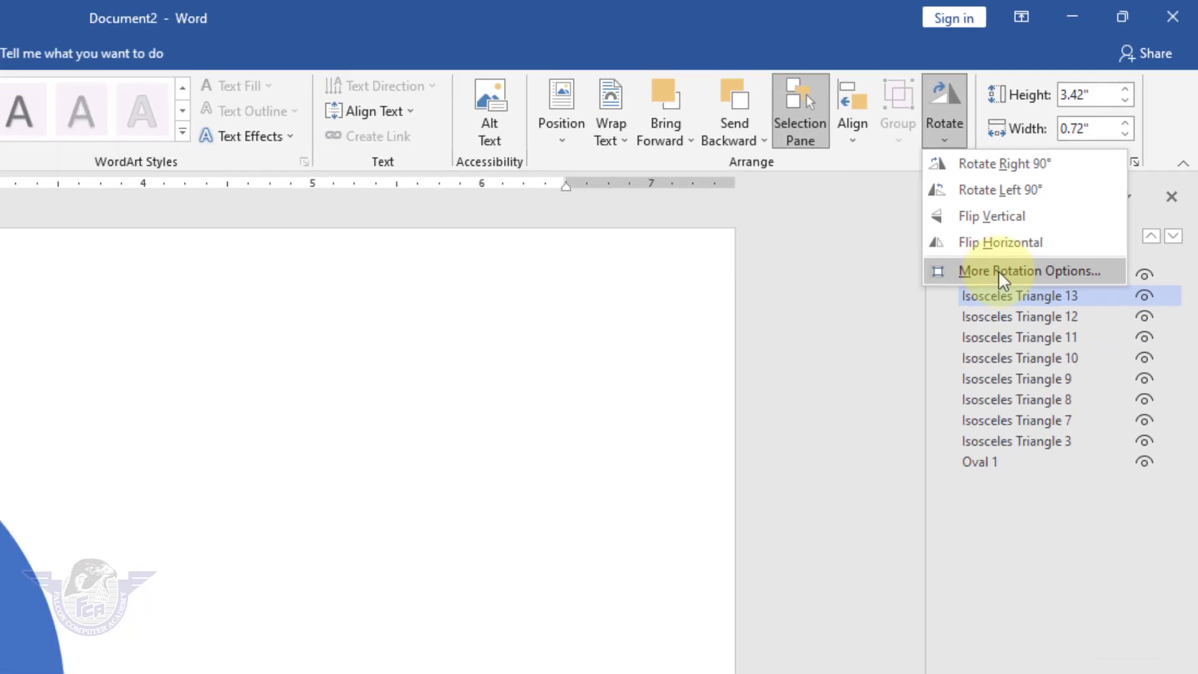
left_click(998, 271)
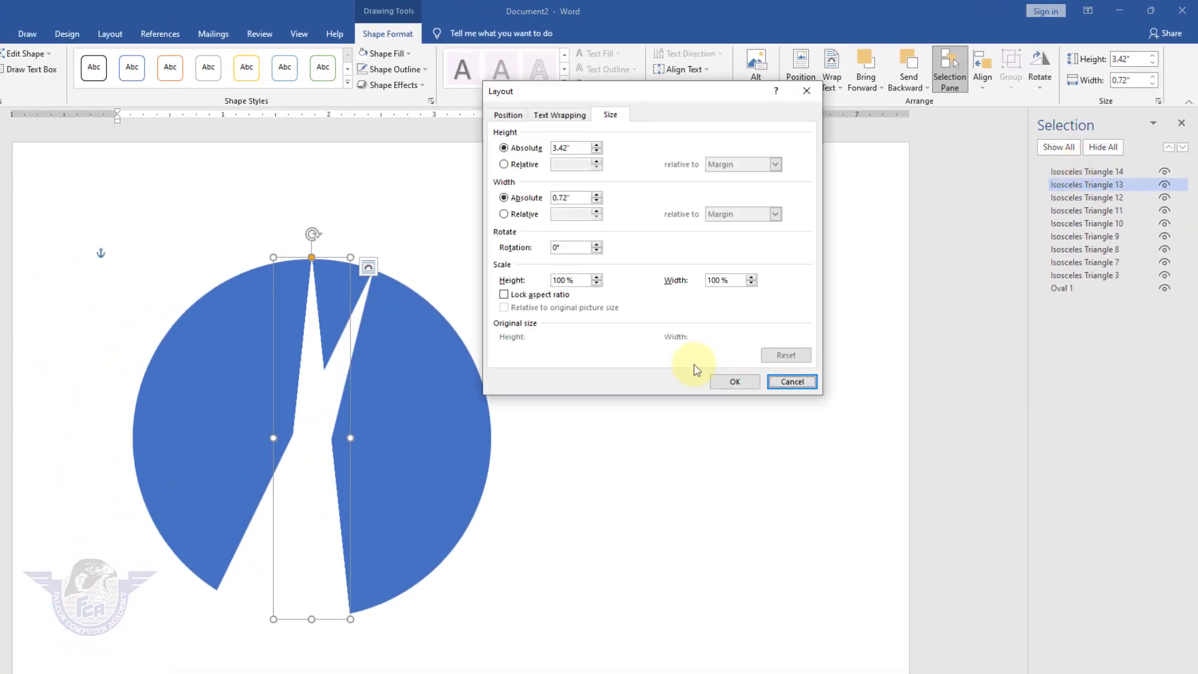
double_click(565, 247)
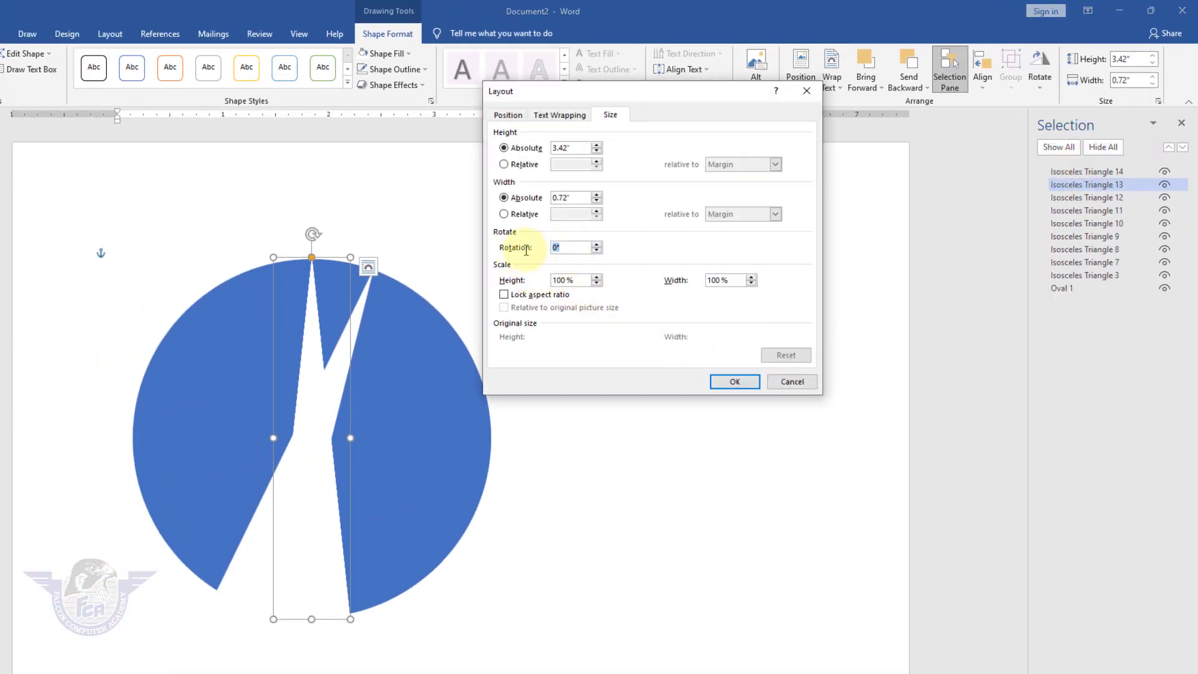
type("40")
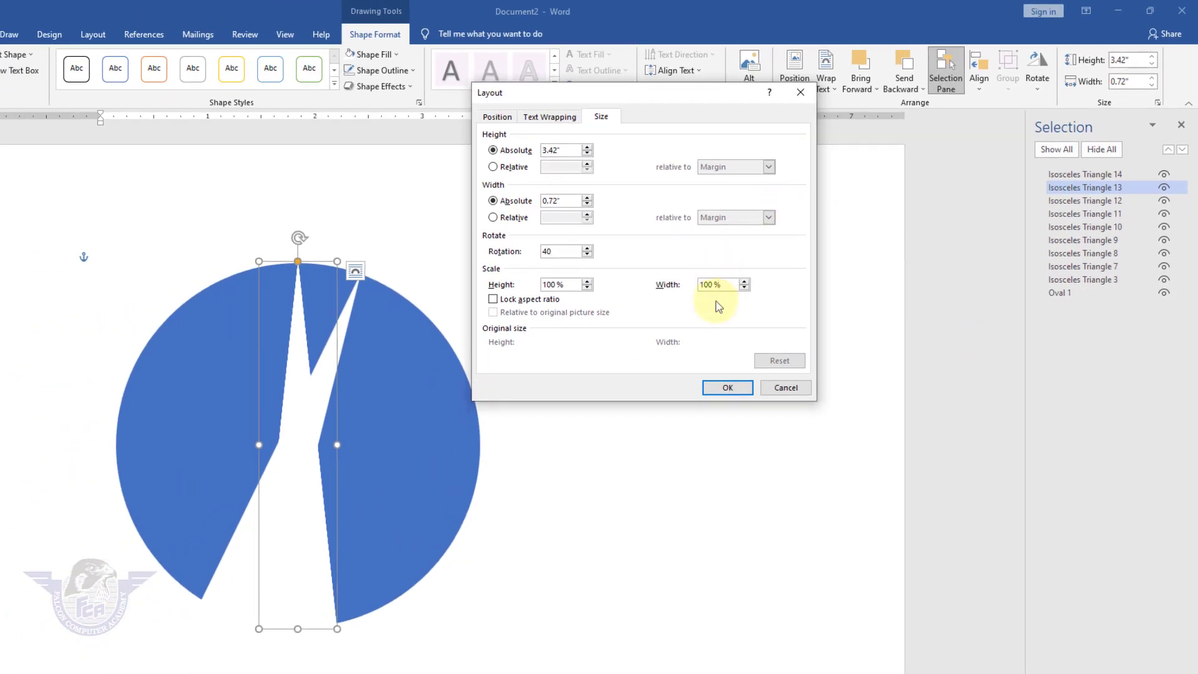
left_click(727, 388)
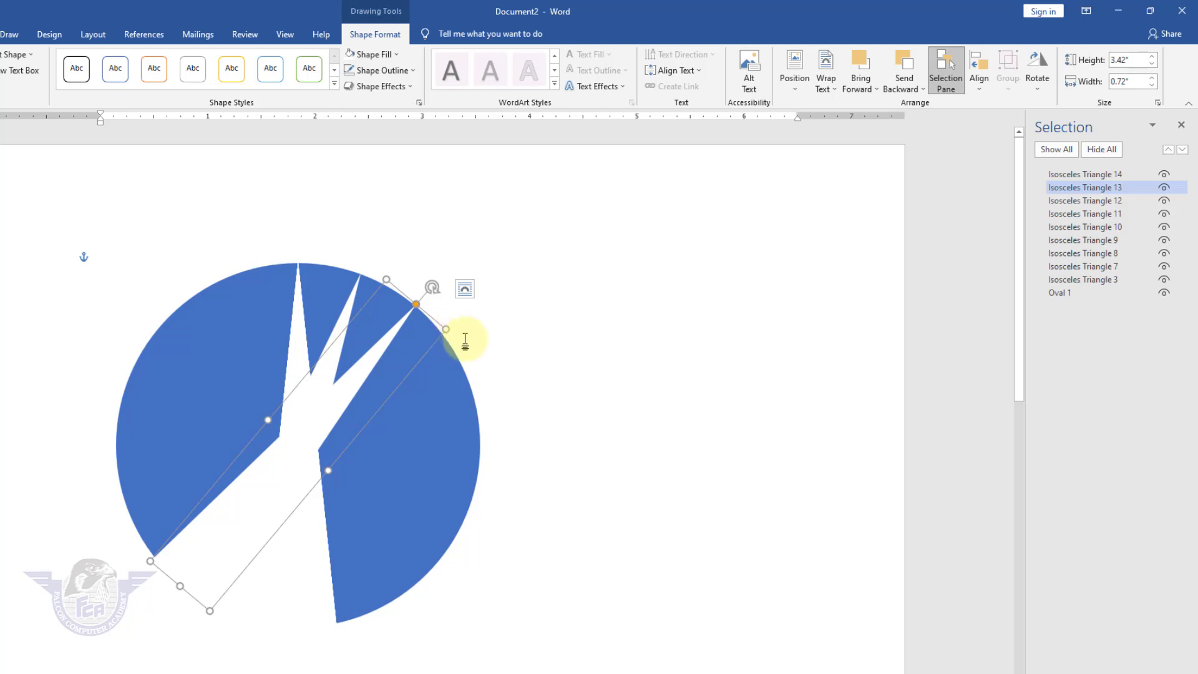
Step: Set the rotation of Isosceles Triangle 12 to 60°
left_click(1088, 202, "ctrl")
left_click(1087, 203)
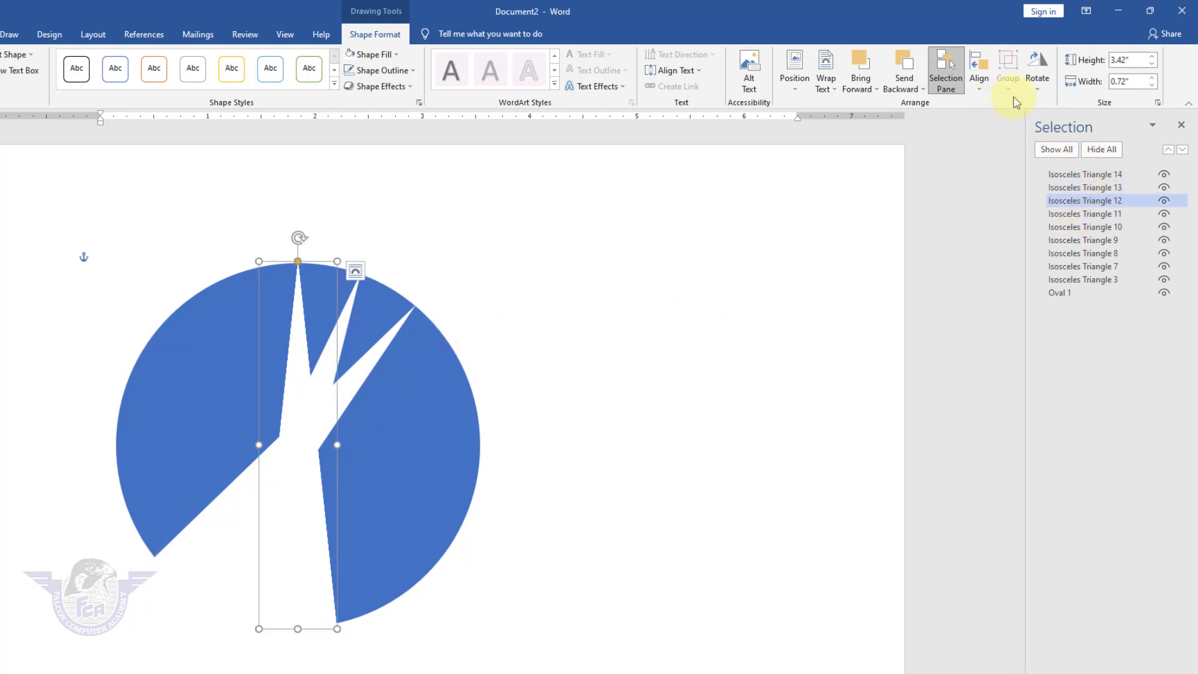
left_click(1037, 88)
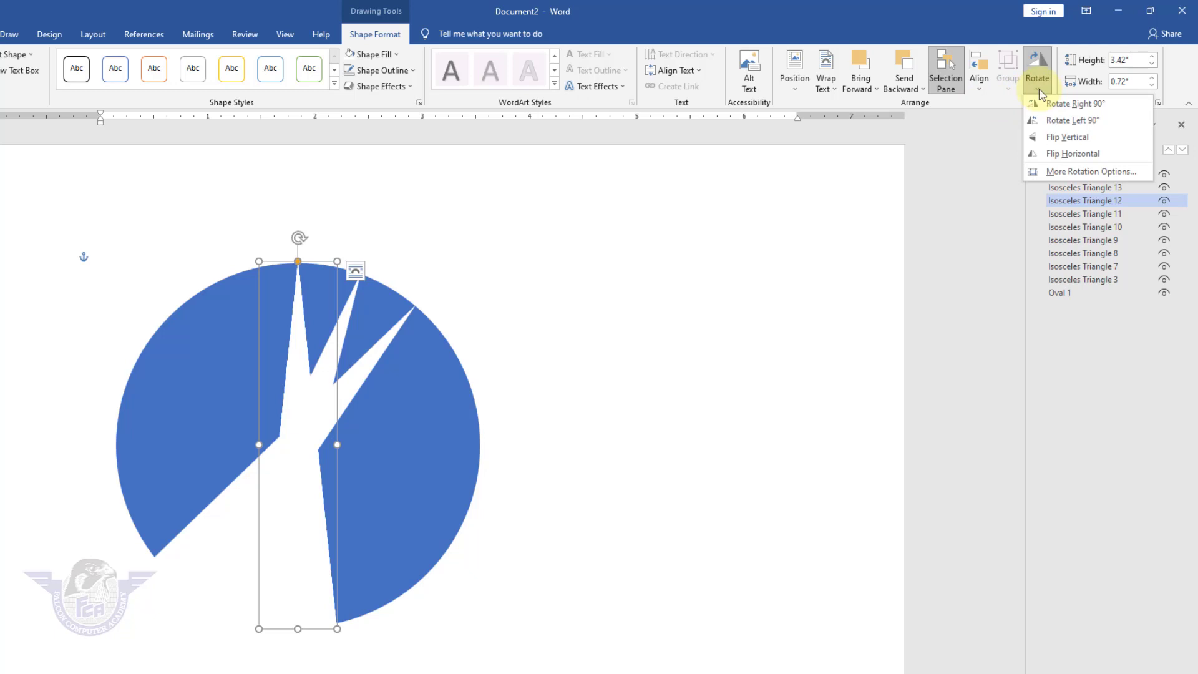
left_click(1054, 173)
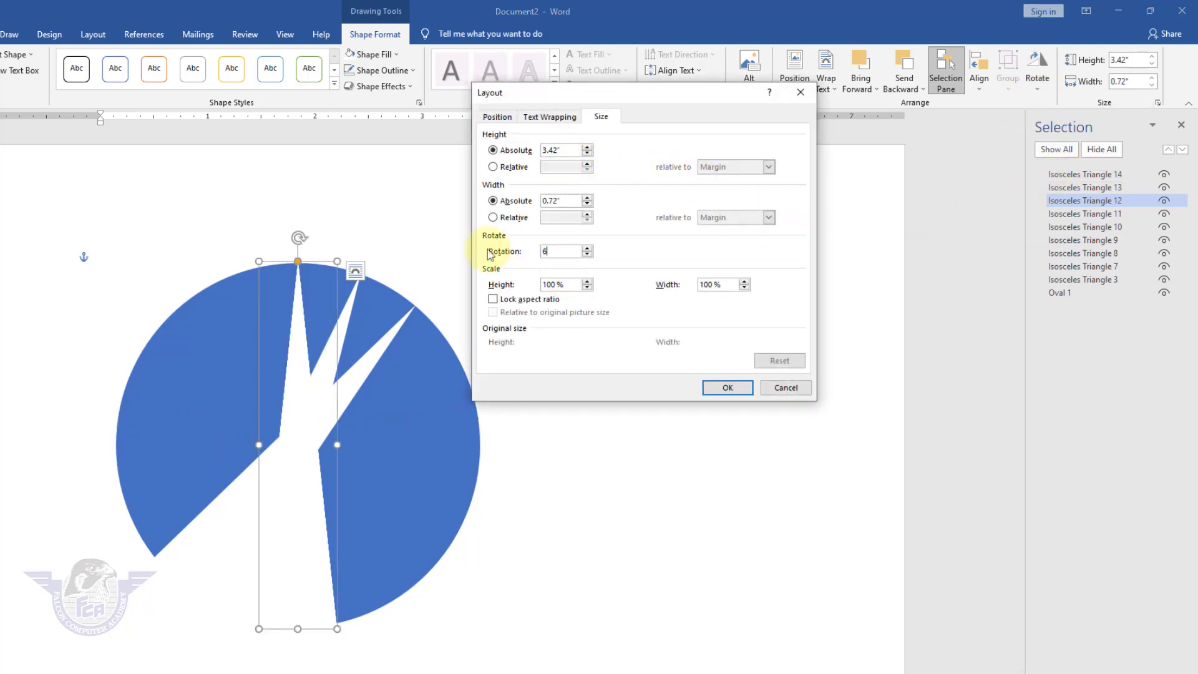
key("Return")
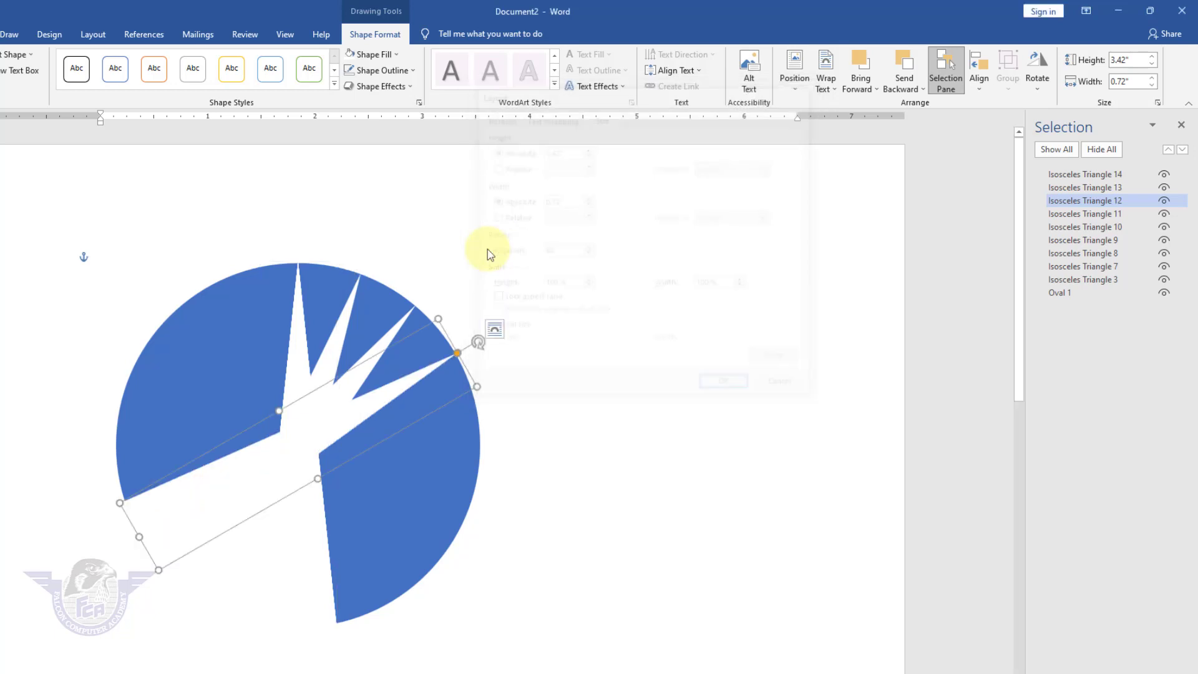
Step: Set the rotation of Isosceles Triangle 11 to 80°
left_click(1094, 213)
left_click(1039, 84)
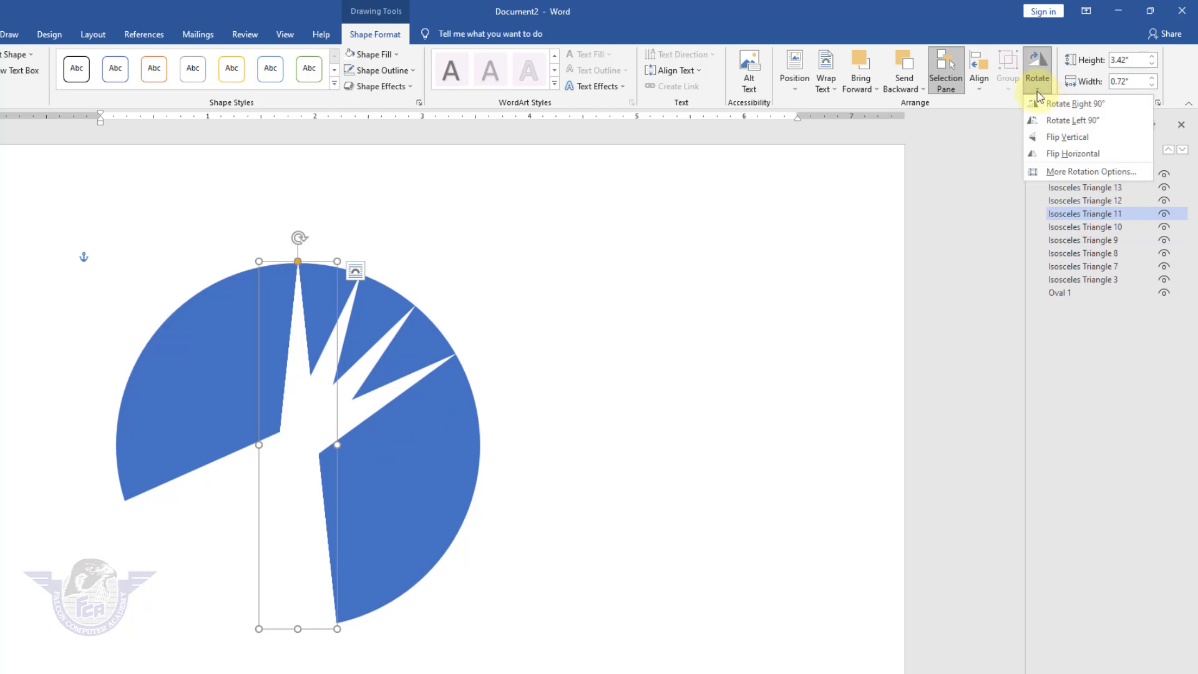
left_click(1072, 172)
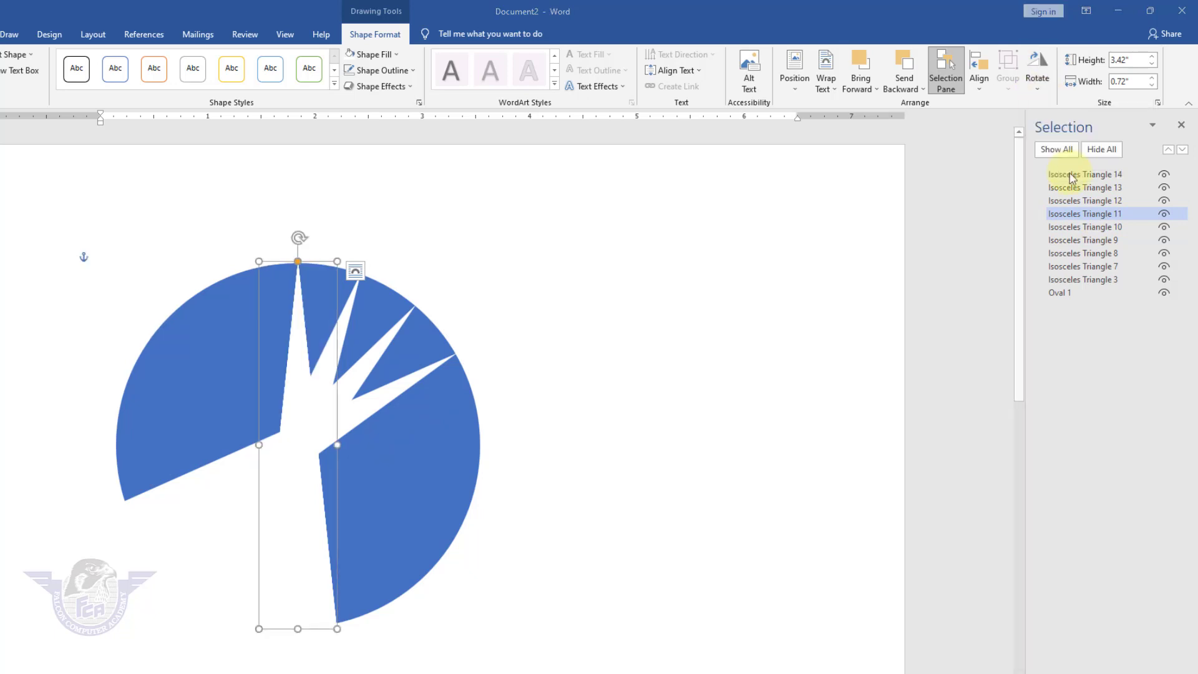
left_click(561, 251)
left_click_drag(560, 251, 510, 249)
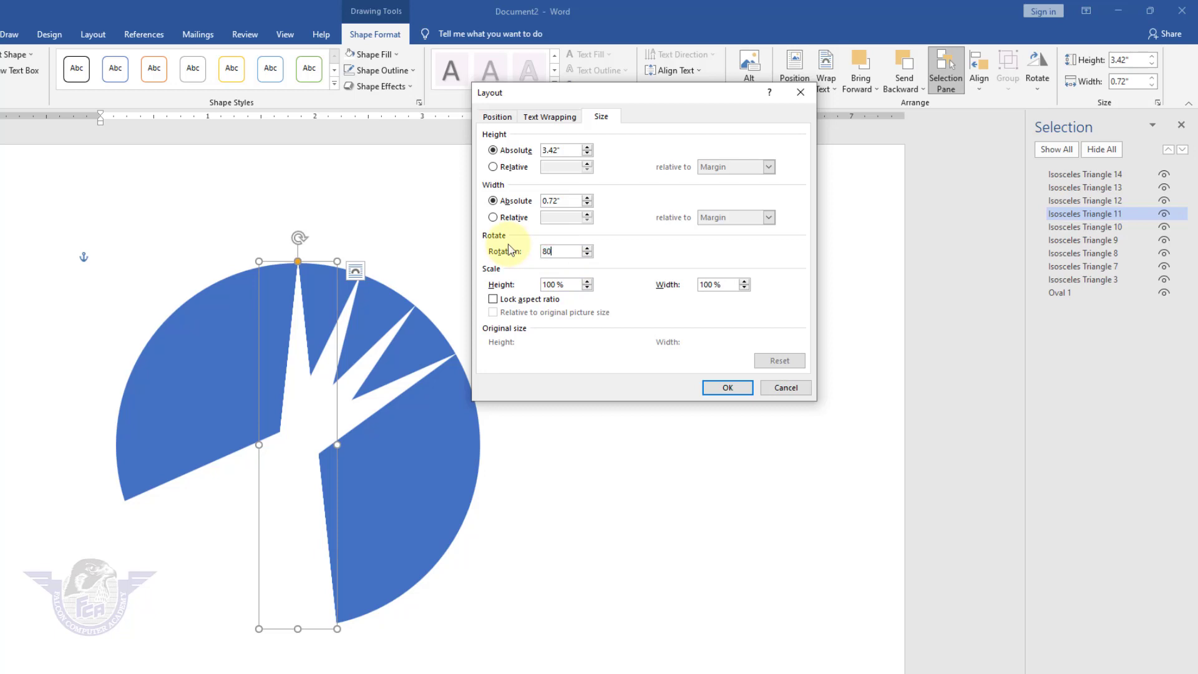
key("Return")
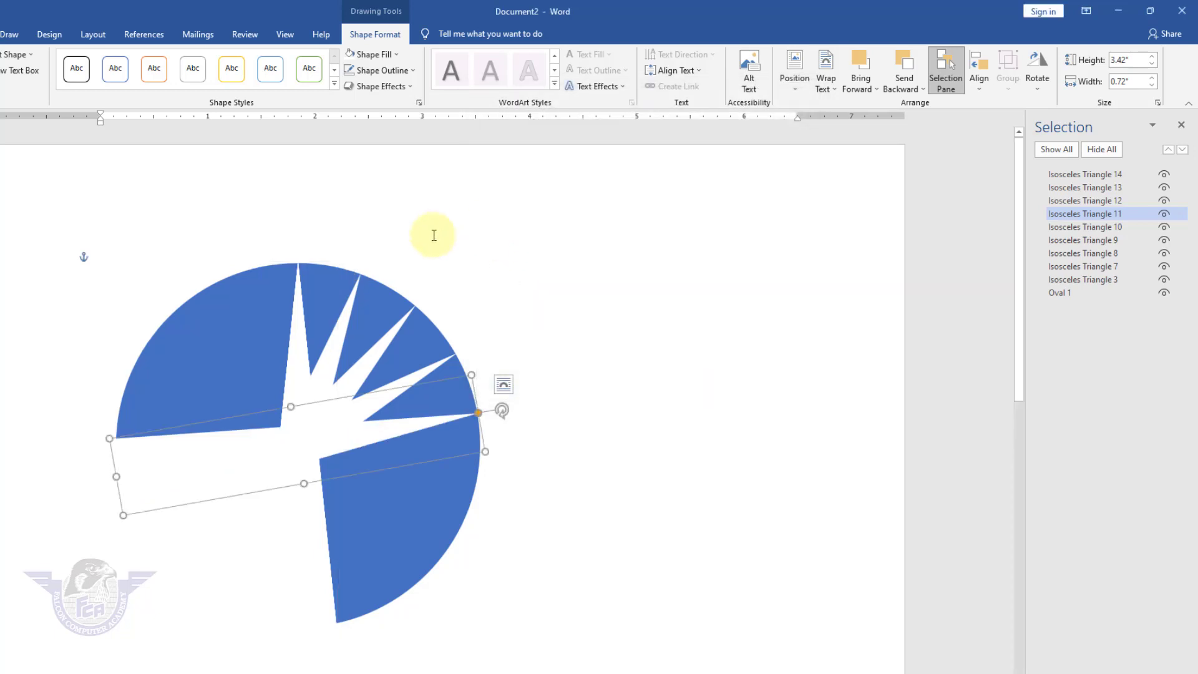
Step: Set the rotation of Isosceles Triangle 10 to 100°
left_click(300, 340)
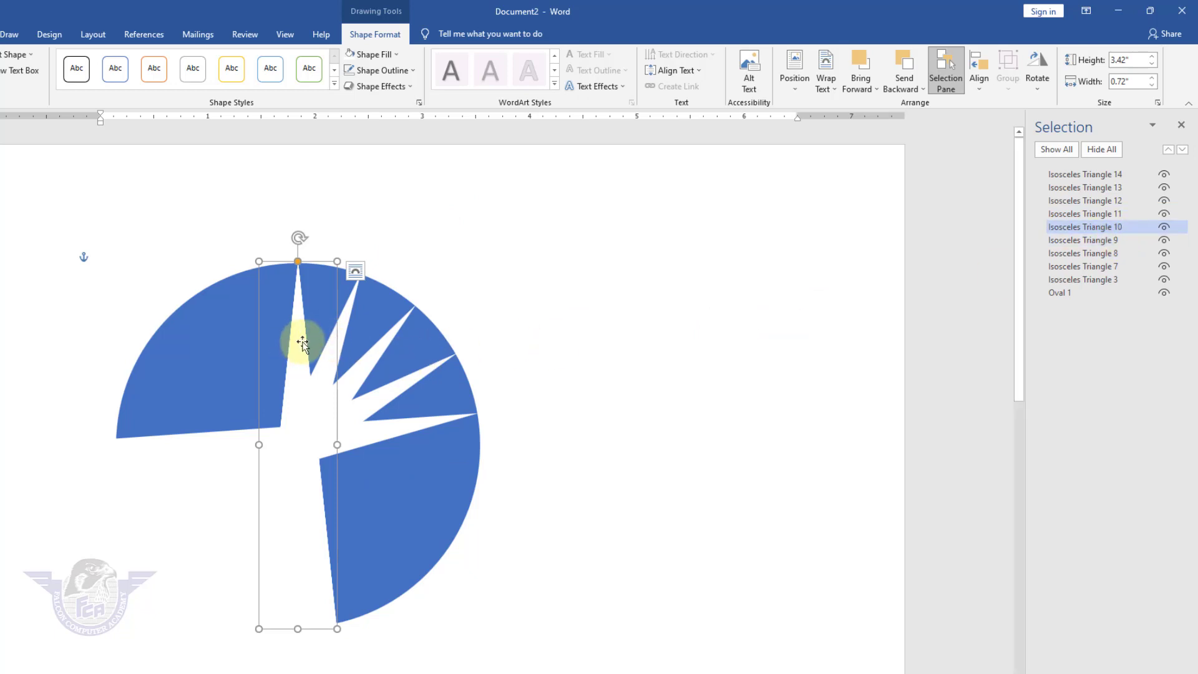
left_click(1035, 81)
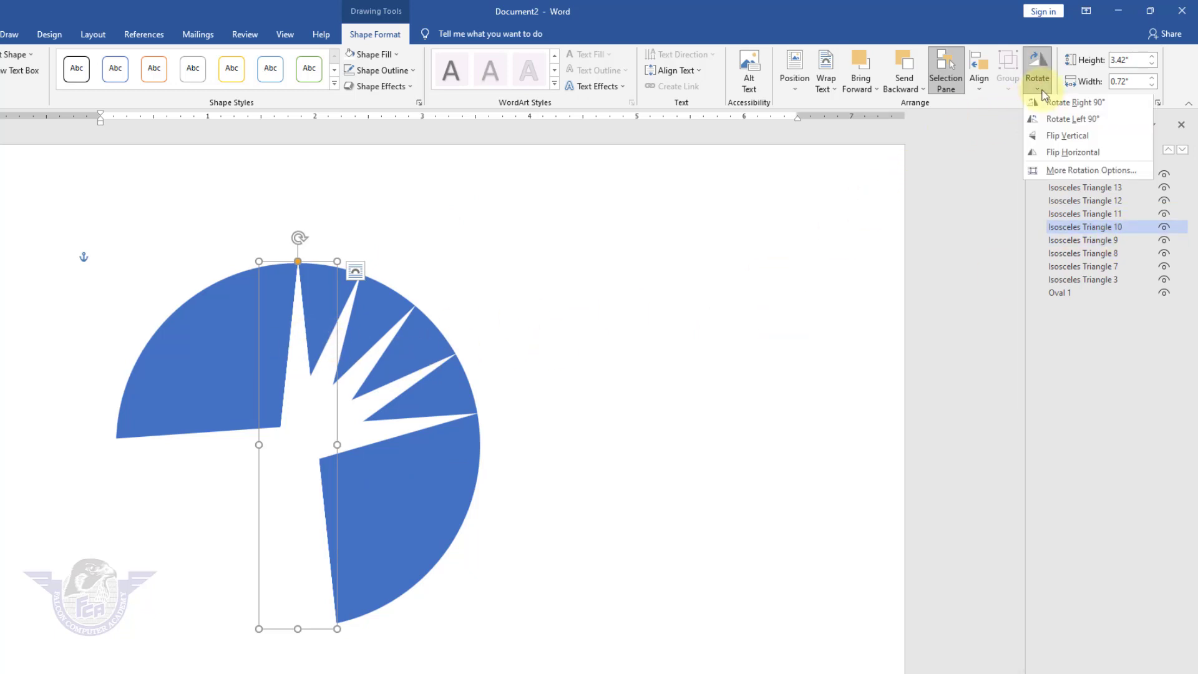
left_click(1077, 177)
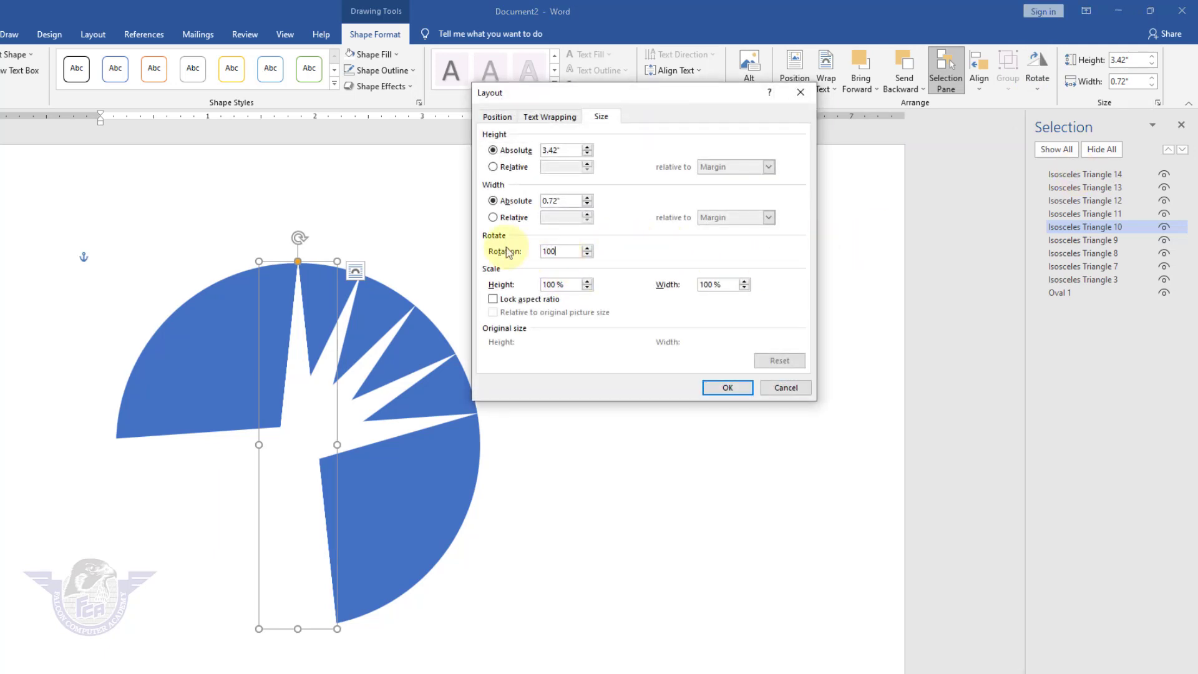
key("Return")
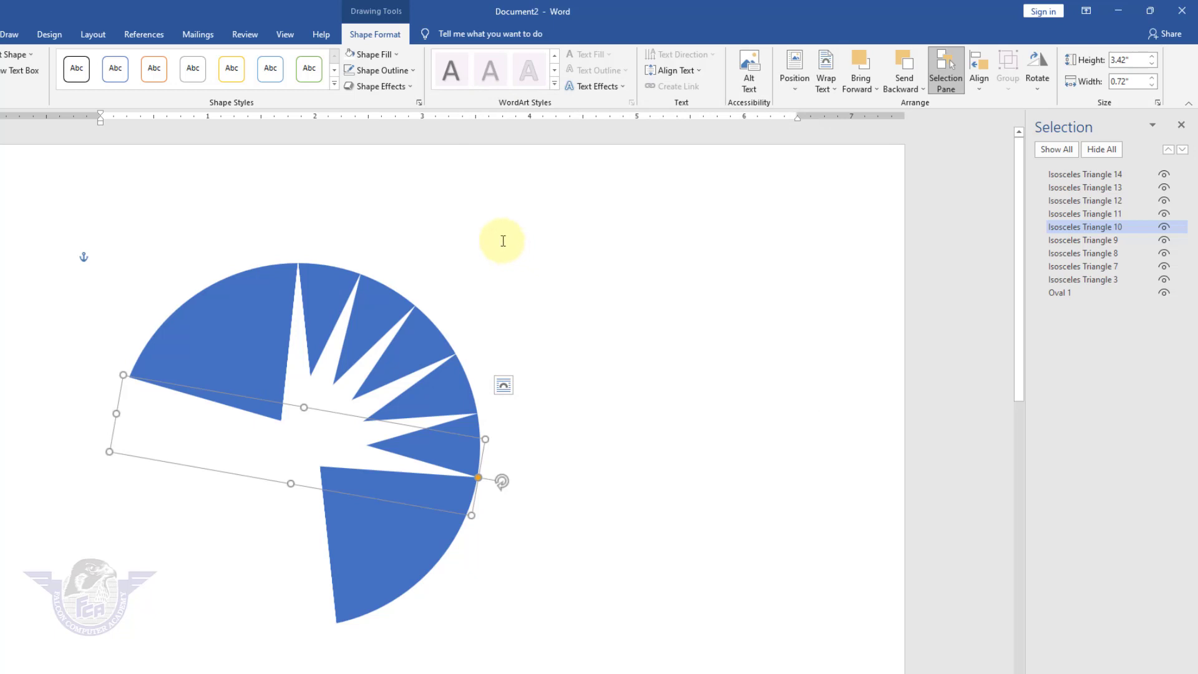
Step: Set the rotation of Isosceles Triangle 9 to 120°
left_click(1074, 241)
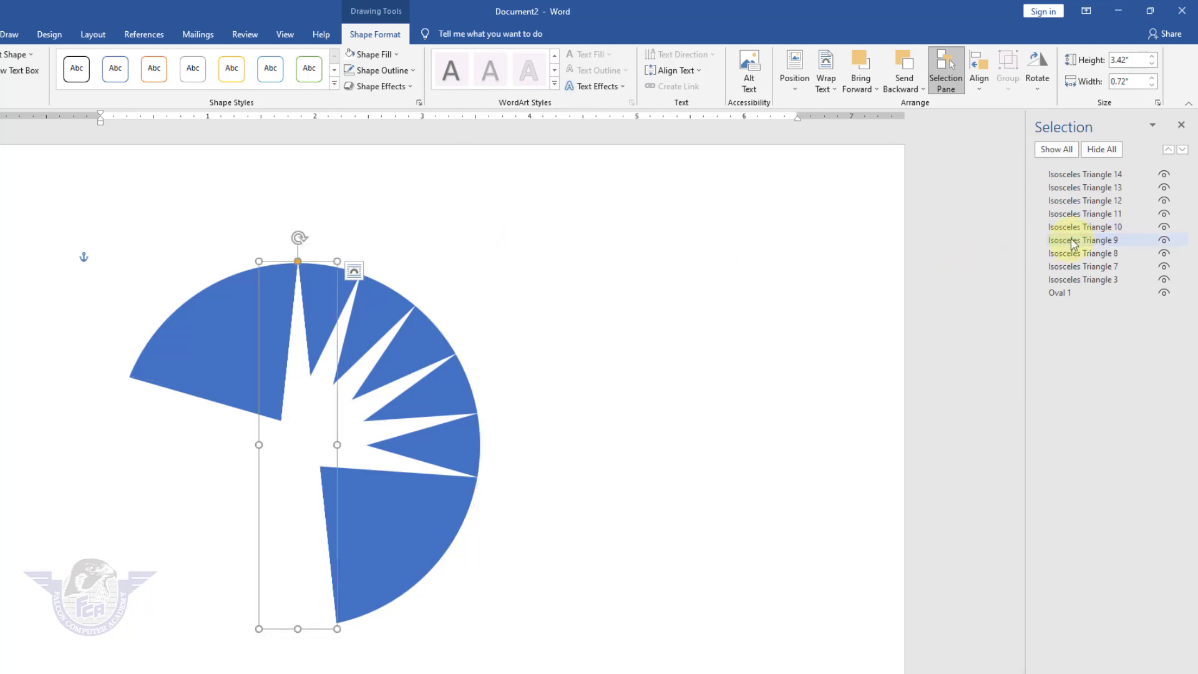
left_click(1037, 91)
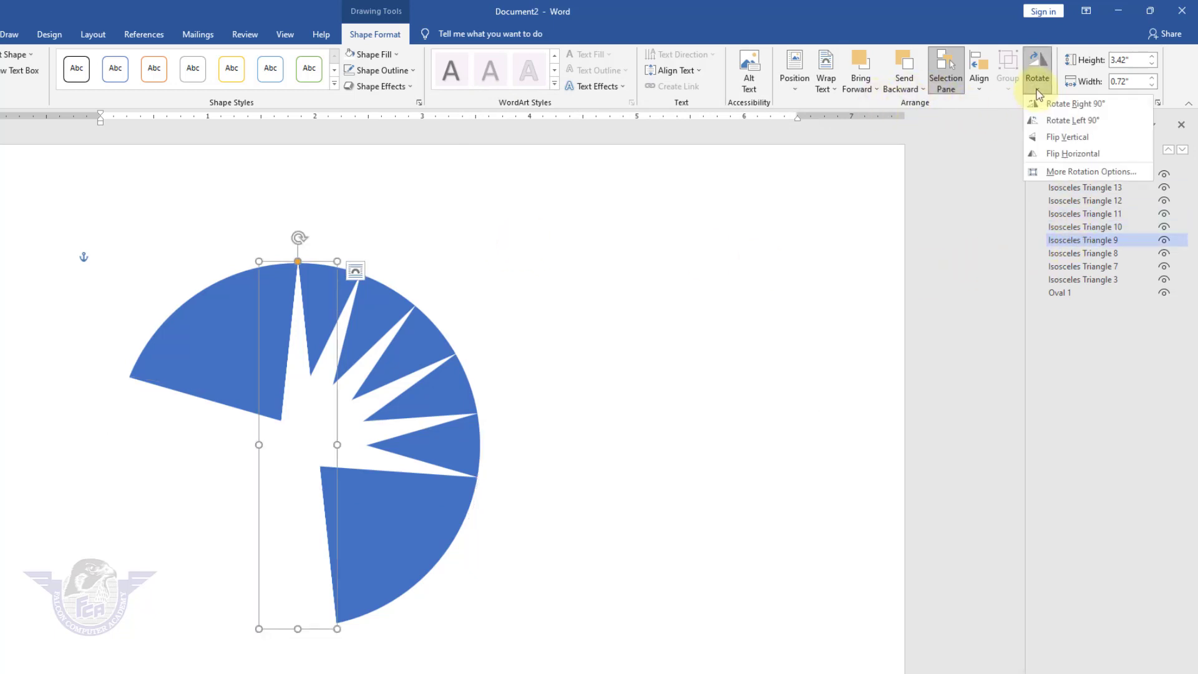
left_click(1054, 171)
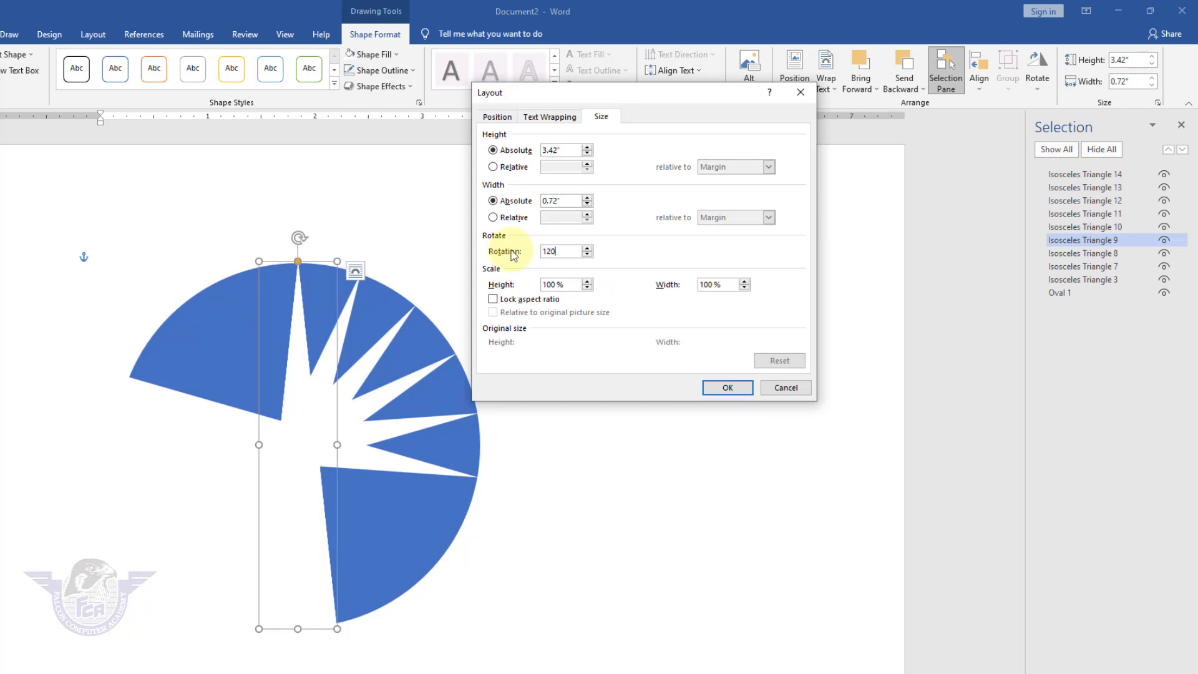
key("Return")
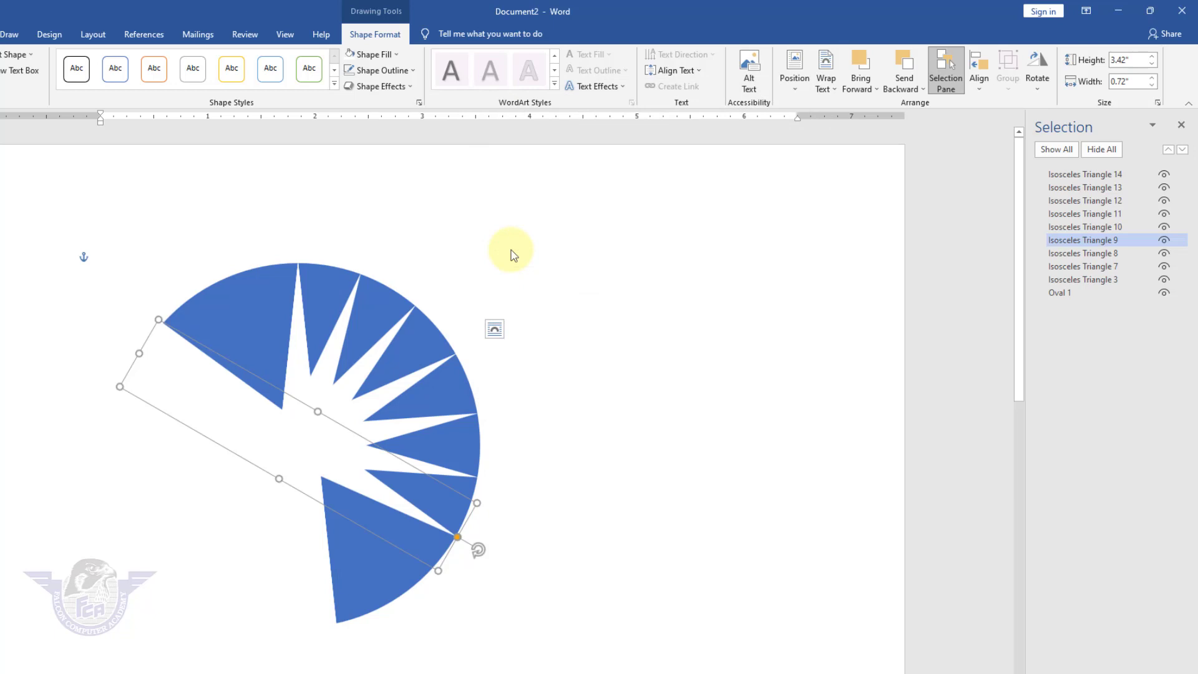
Step: Set the rotation of Isosceles Triangle 8 to 140°
left_click(1110, 256)
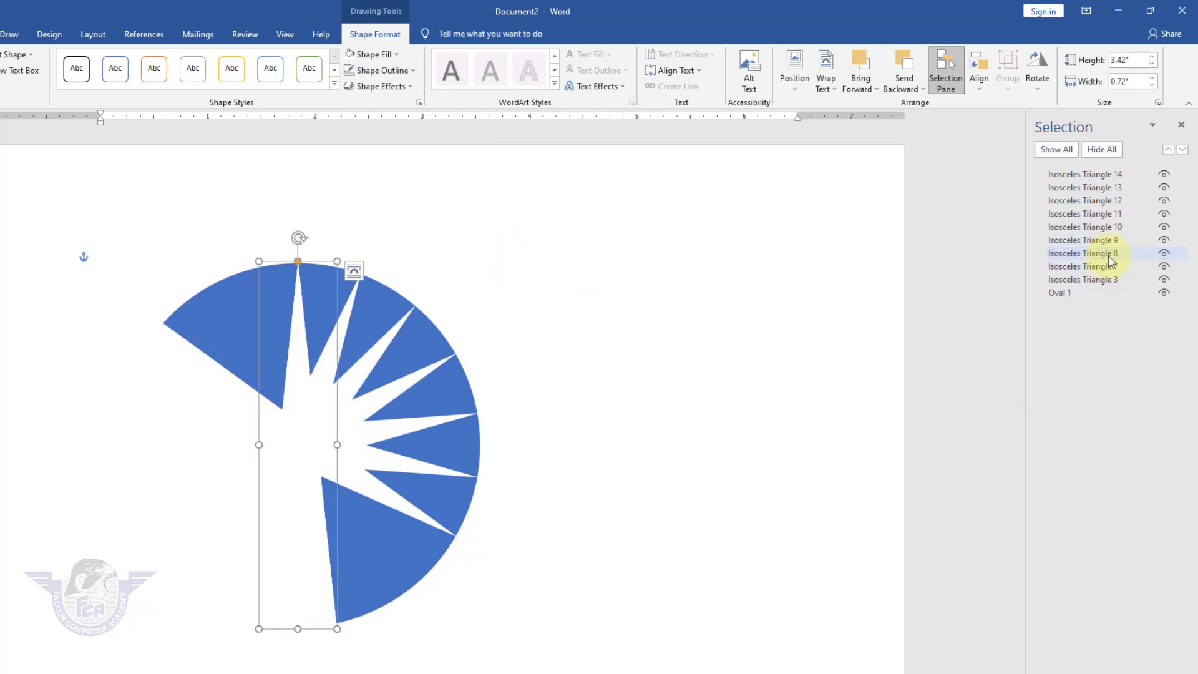
left_click(1041, 90)
left_click(1055, 171)
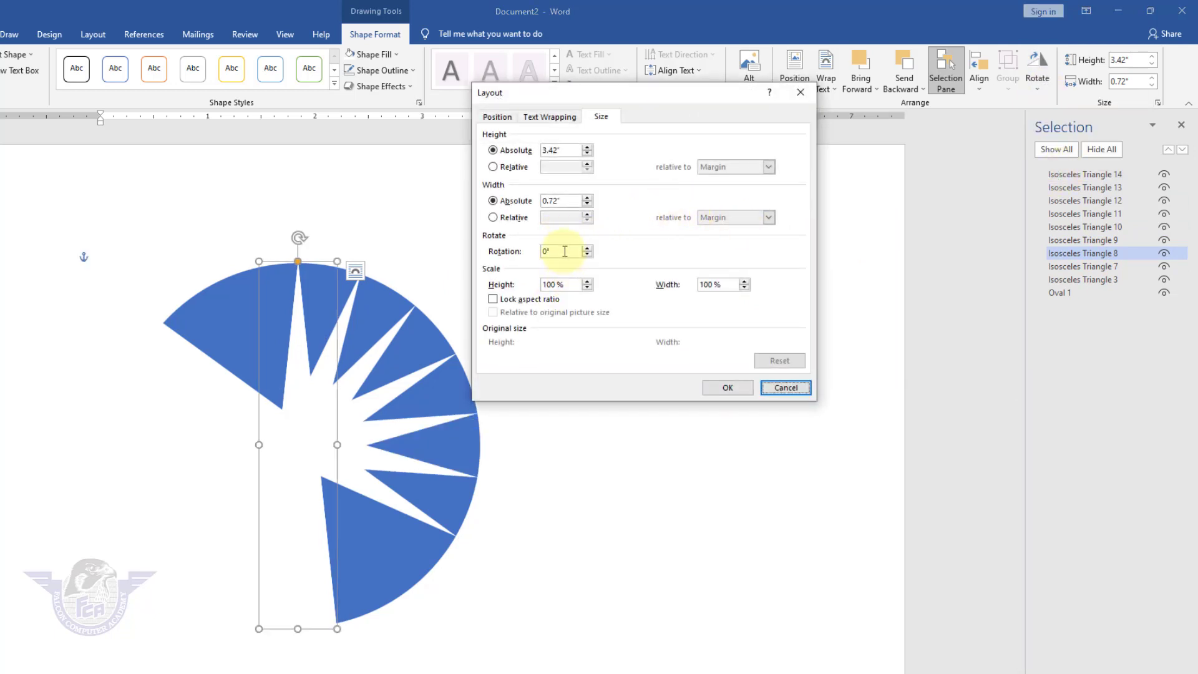
left_click_drag(564, 251, 486, 246)
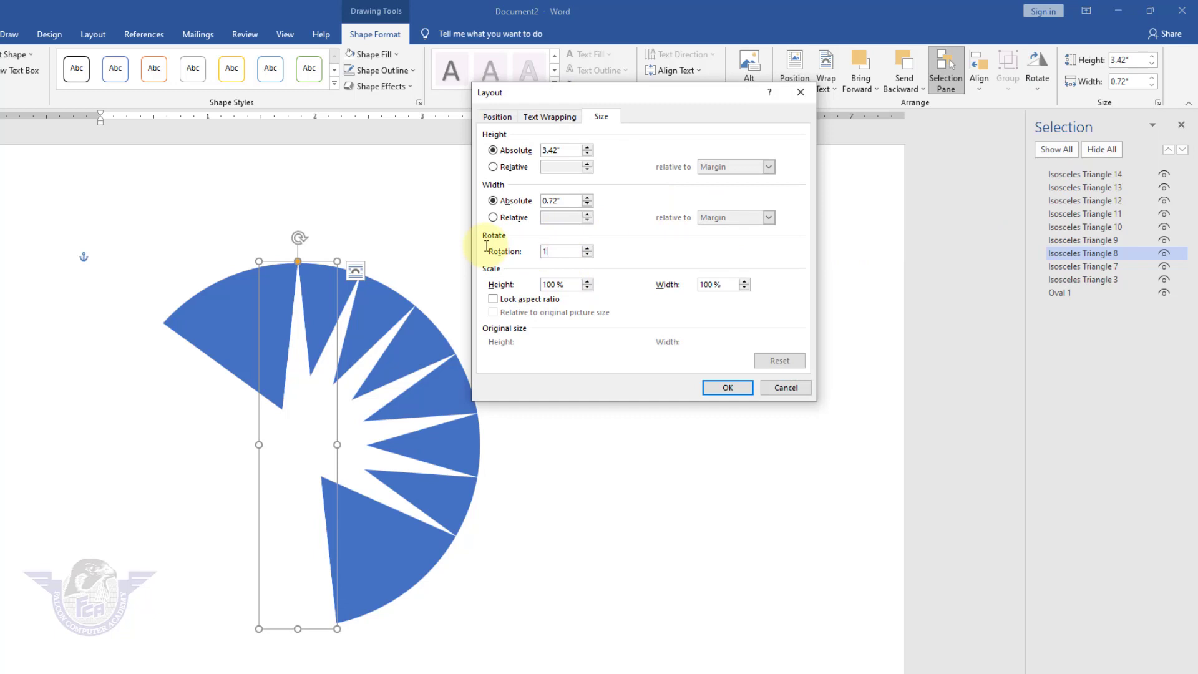
key("Return")
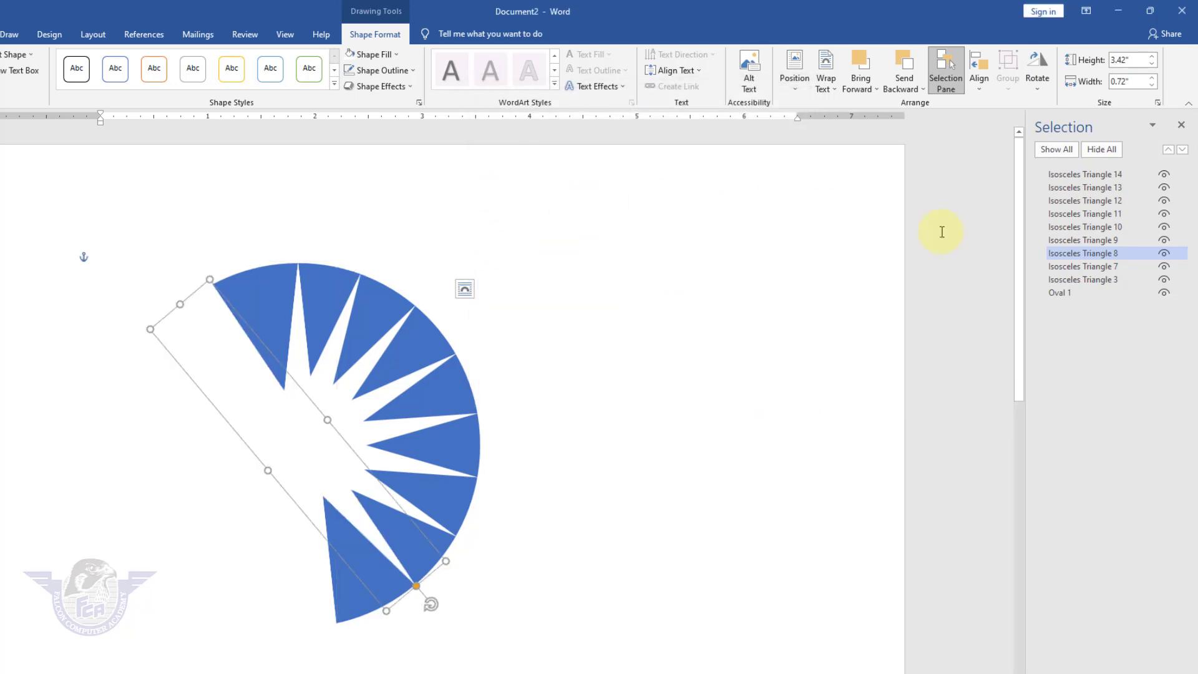
Step: Set the rotation of Isosceles Triangle 7 to 160° and clear the selection
left_click(1103, 267)
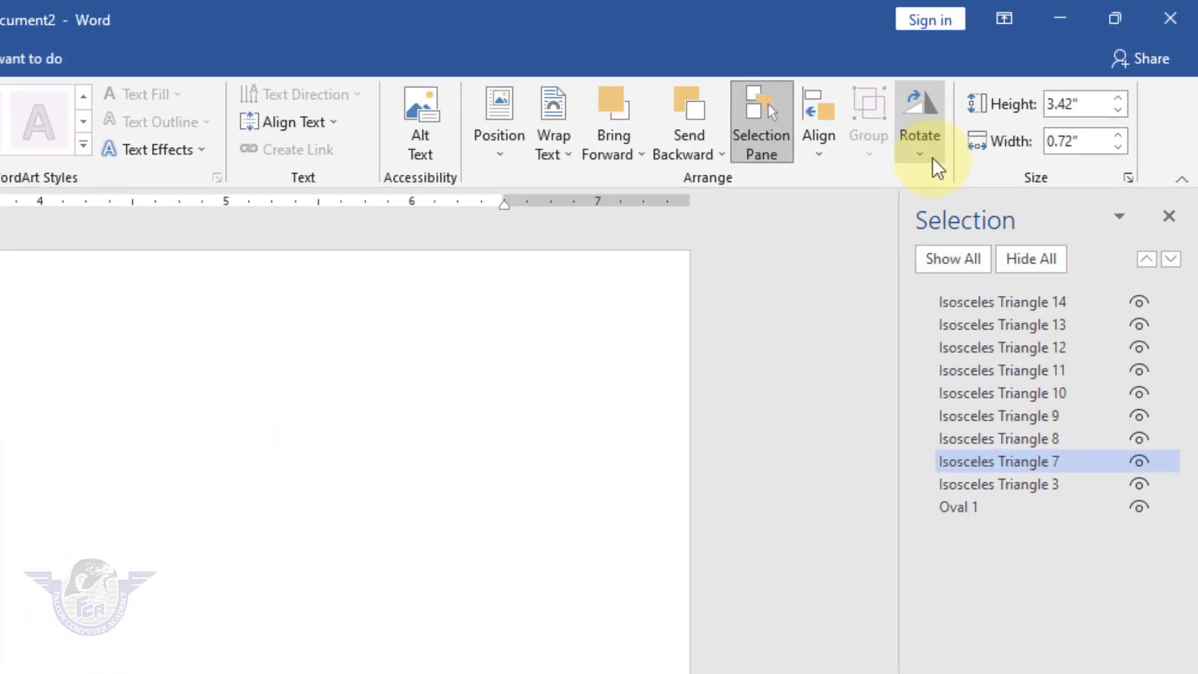
left_click(932, 157)
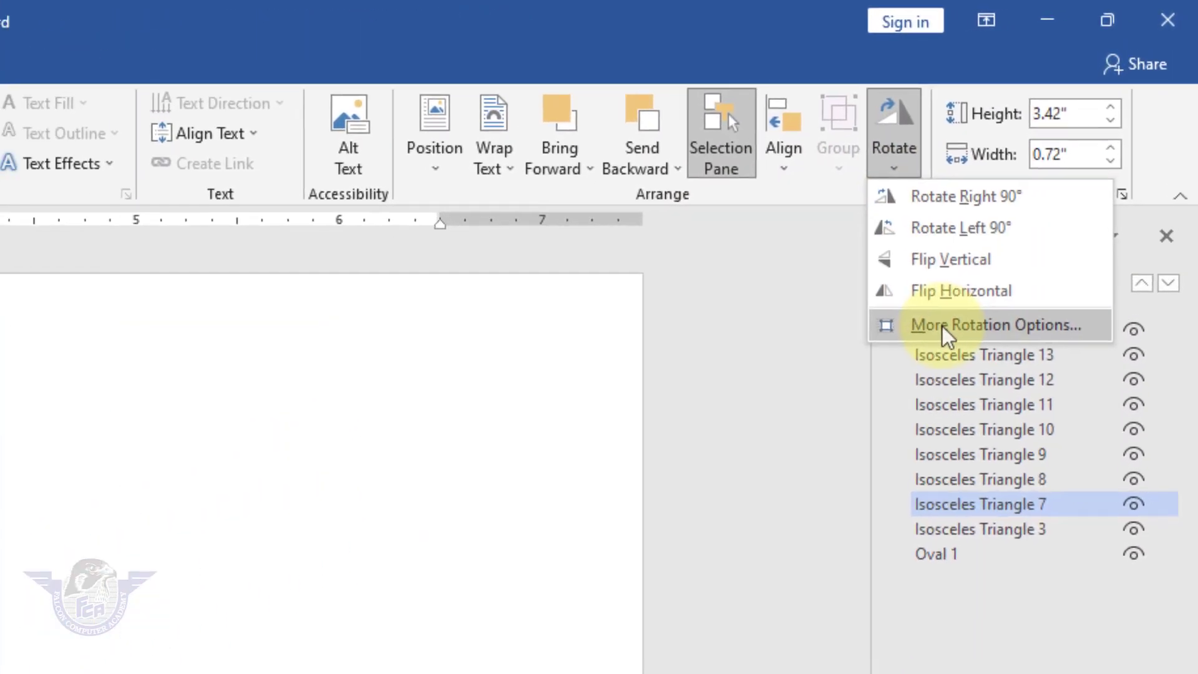
left_click(942, 327)
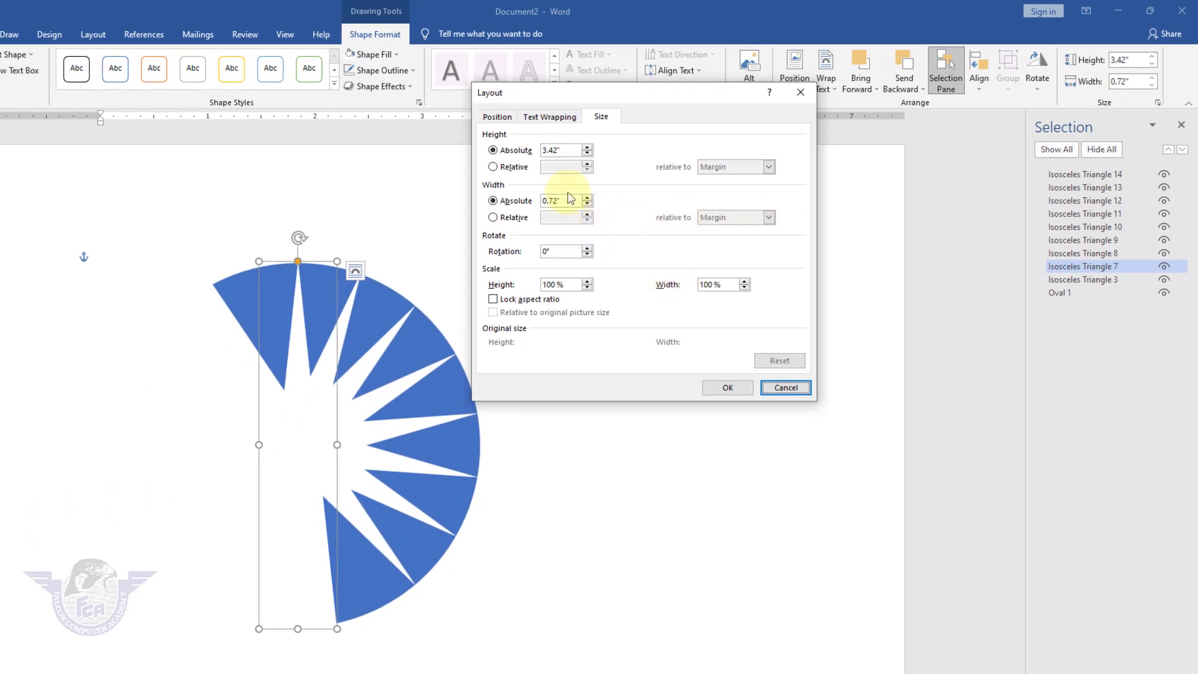
left_click_drag(543, 251, 510, 250)
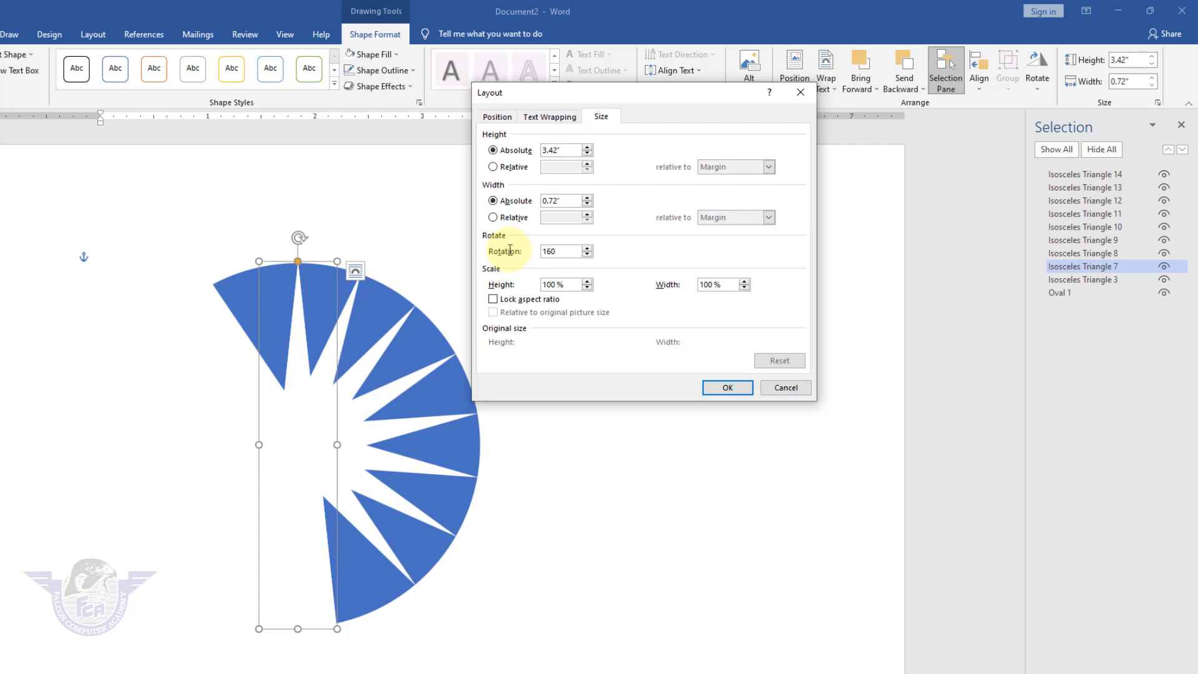
left_click(725, 387)
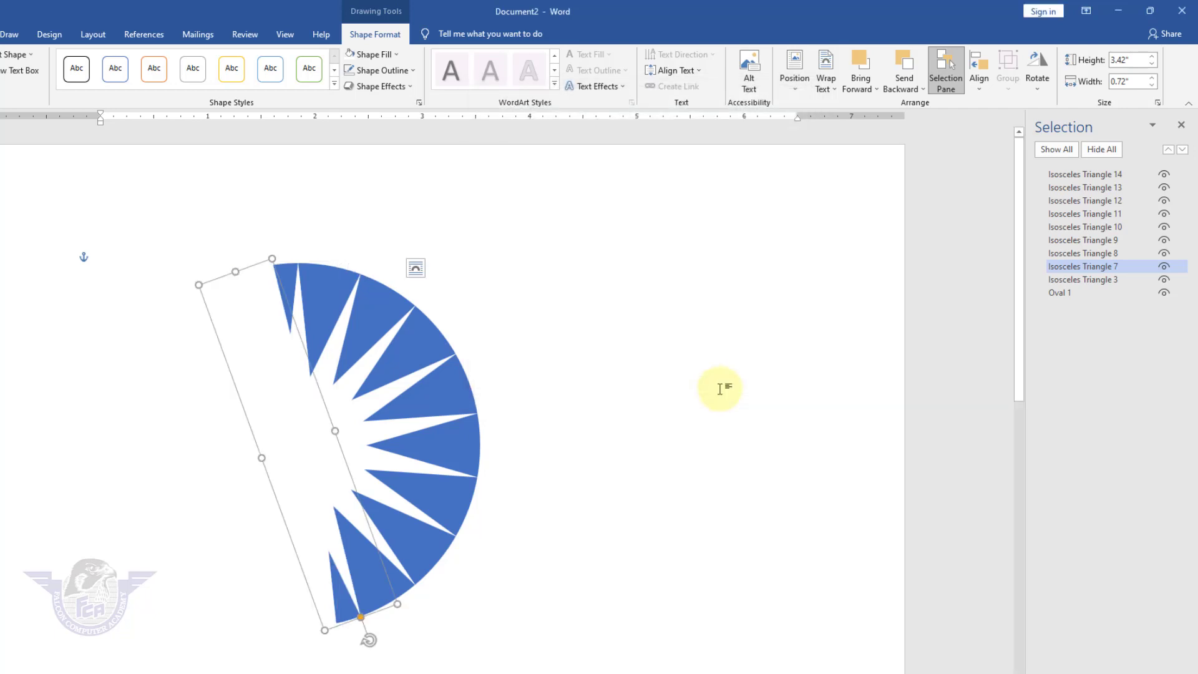
left_click(713, 326)
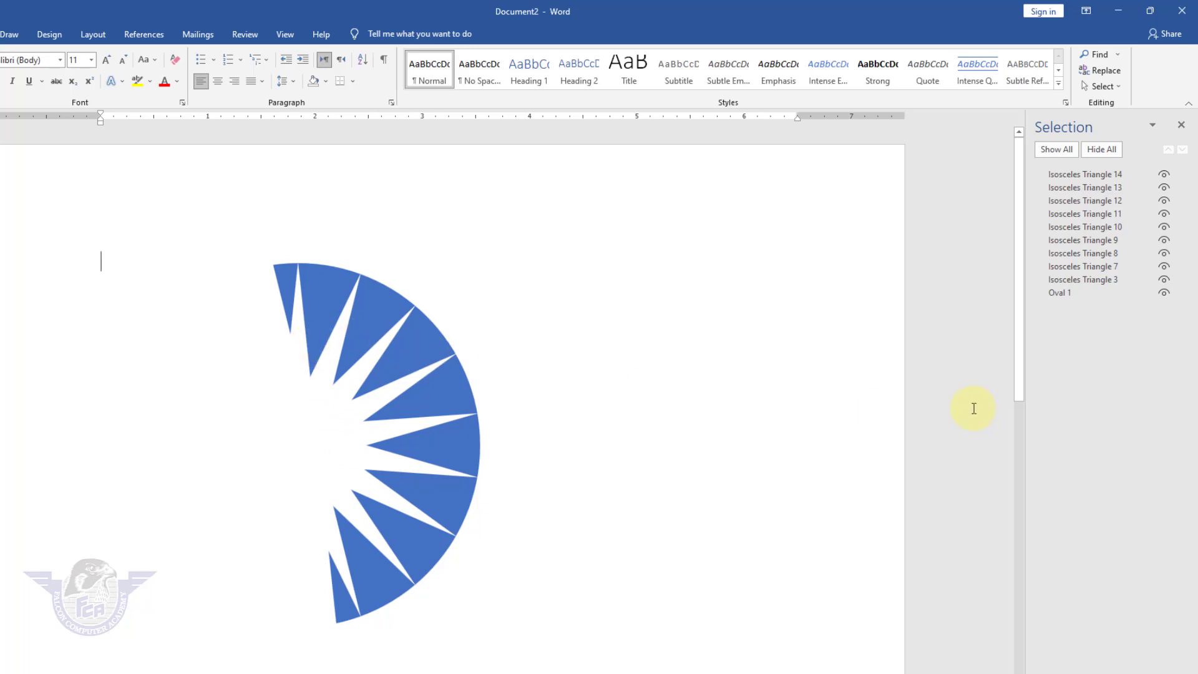
Step: Select Oval 1 together with all nine isosceles triangles and group them into a single object
left_click(1056, 293)
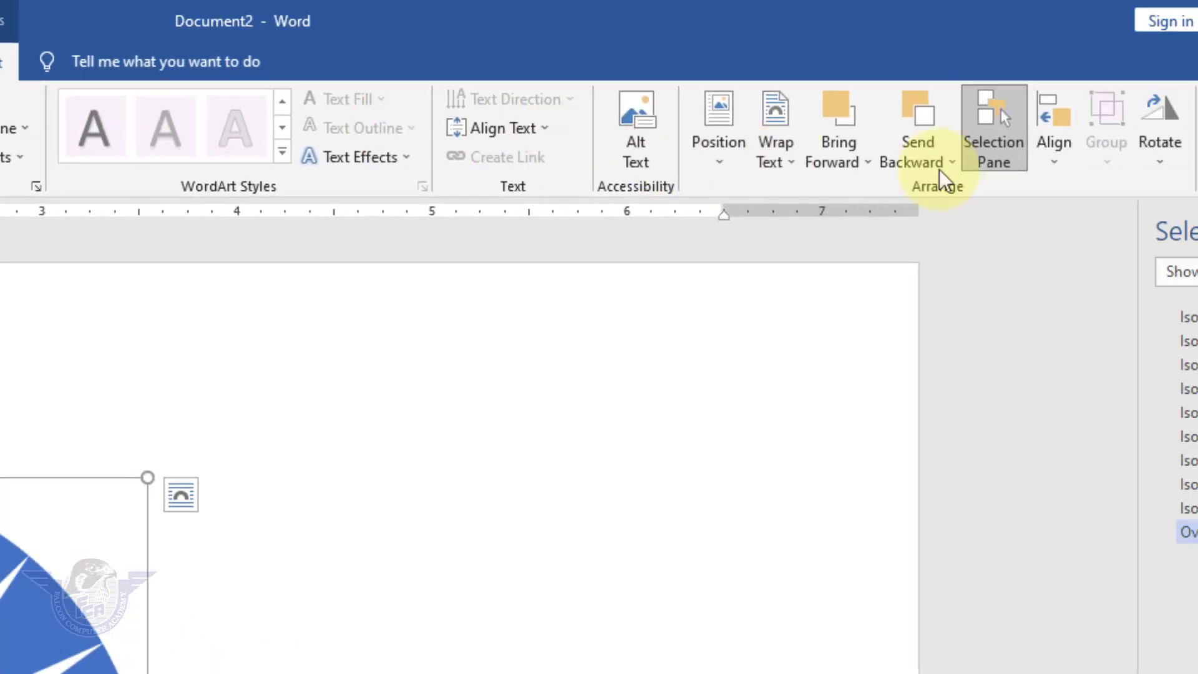
left_click(755, 153)
left_click(756, 153)
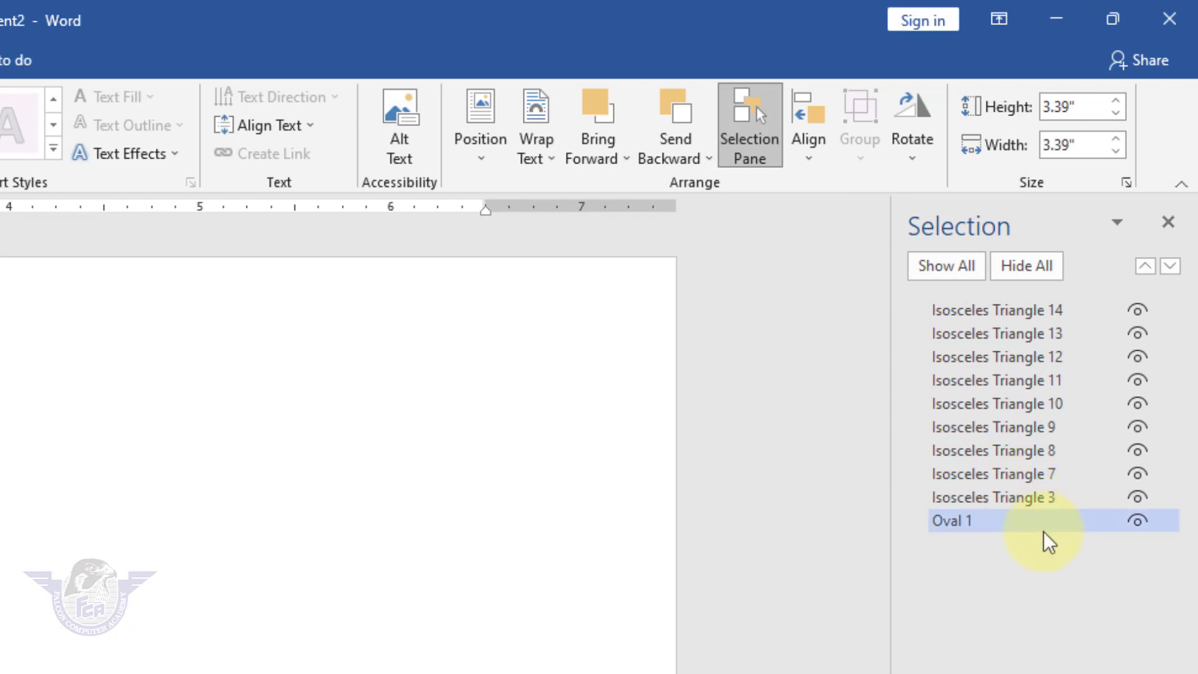
key("ctrl")
left_click(1033, 497, "ctrl")
left_click(1043, 472, "ctrl")
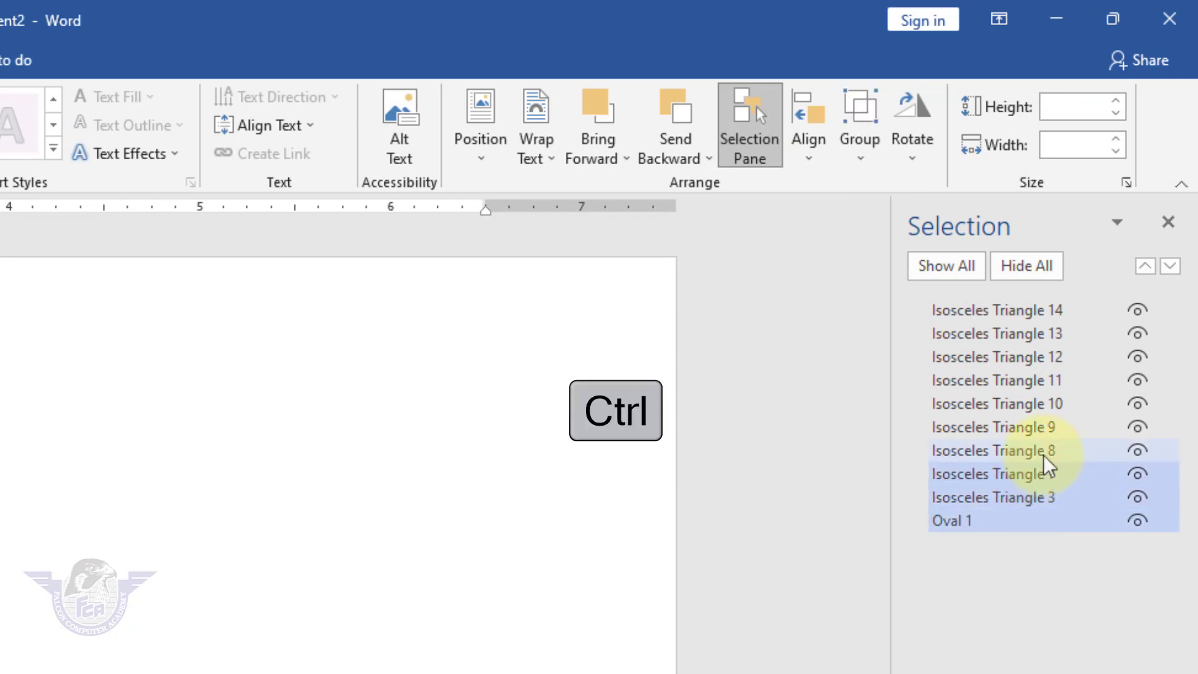
left_click(1043, 450, "ctrl")
left_click(1043, 427, "ctrl")
left_click(1046, 403, "ctrl")
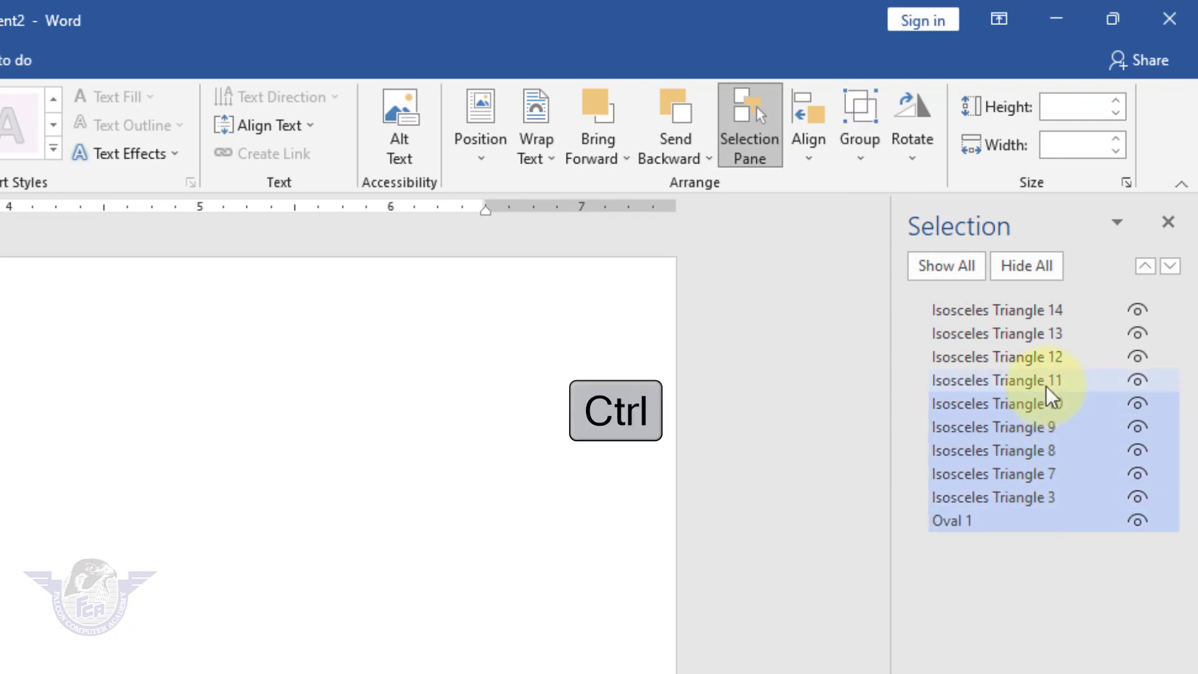
left_click(1045, 384, "ctrl")
left_click(1043, 353, "ctrl")
left_click(1048, 331, "ctrl")
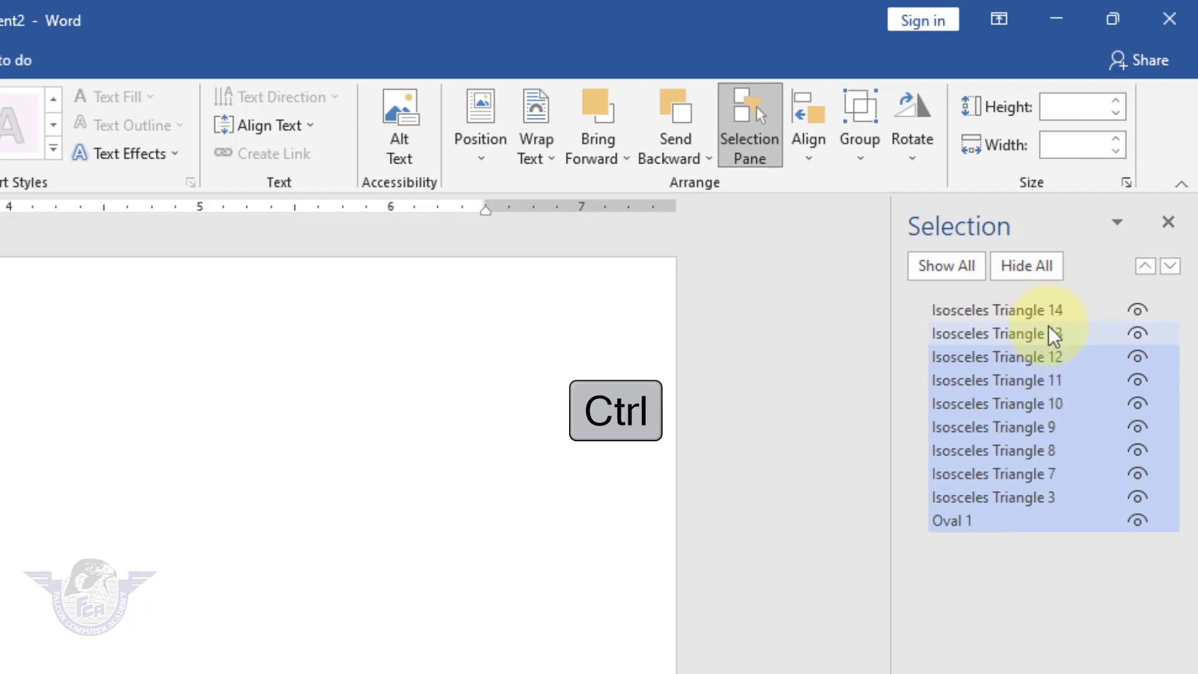
left_click(1048, 309, "ctrl")
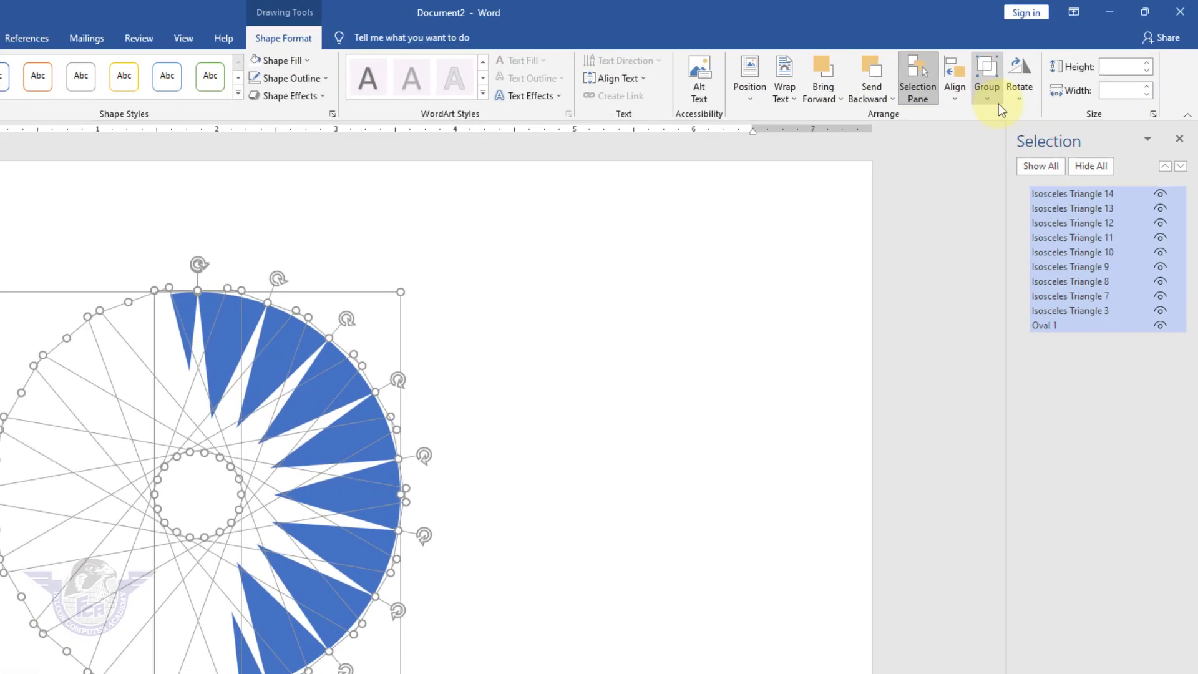
left_click(1022, 82)
left_click(739, 272)
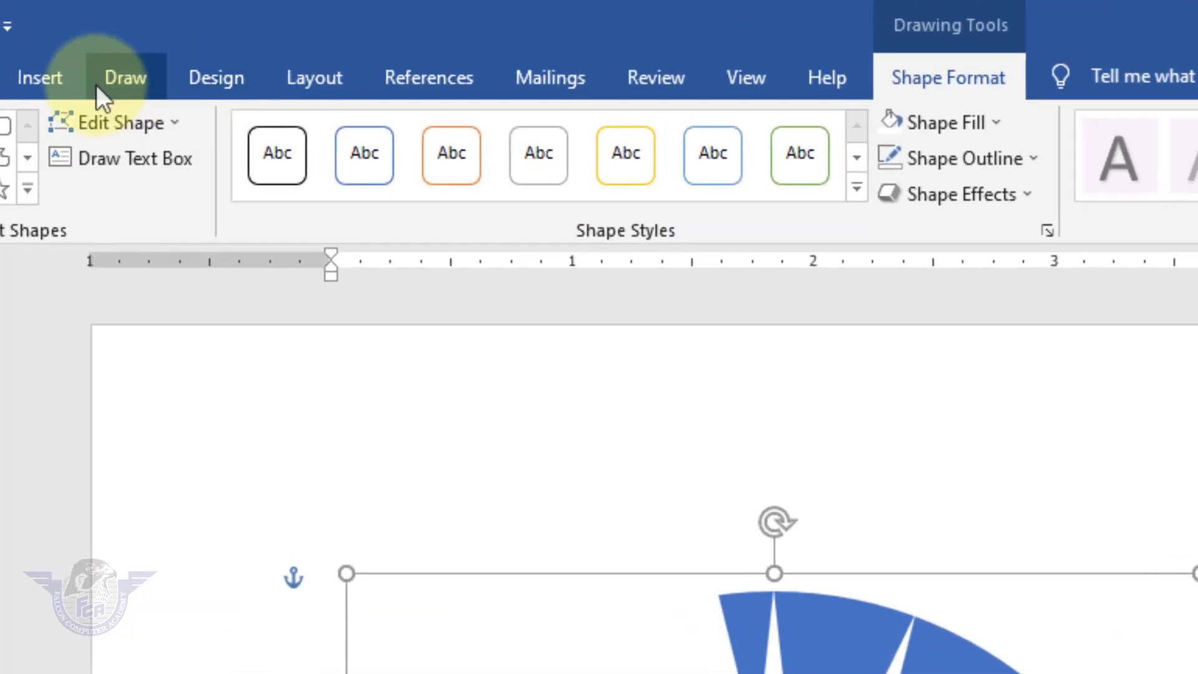
Step: Insert bold black WordArt with a hard shadow reading "Sun Rise" and move it down into the white area beside the rays' centre
left_click(59, 86)
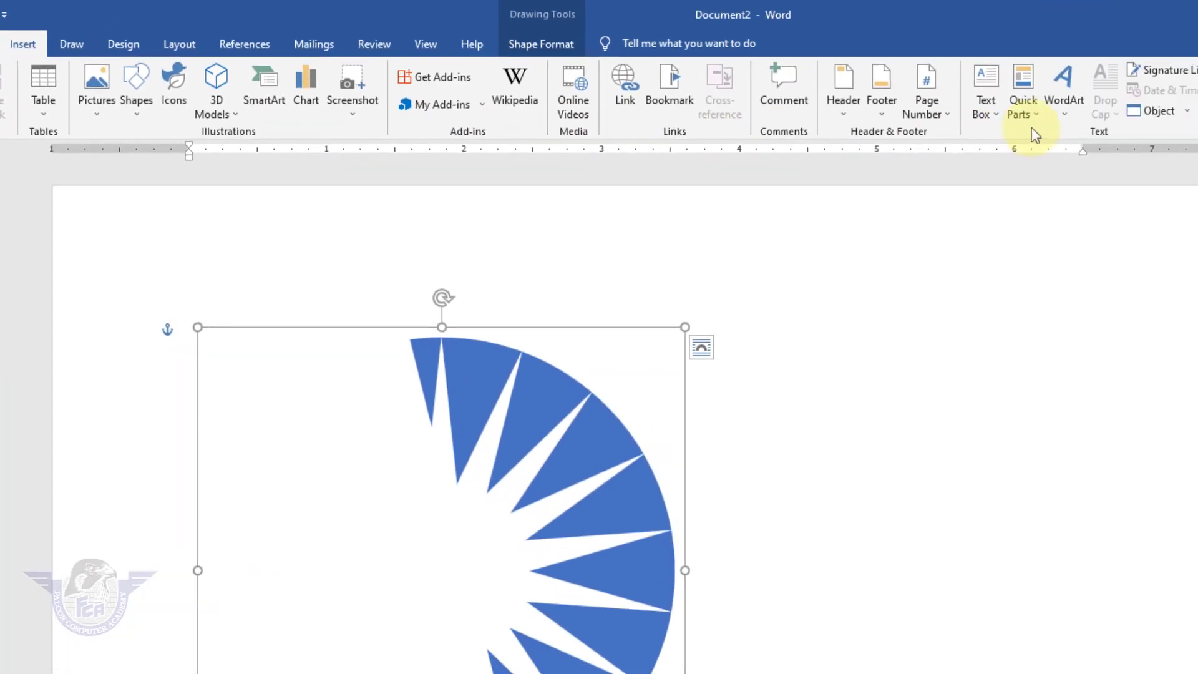
left_click(1064, 107)
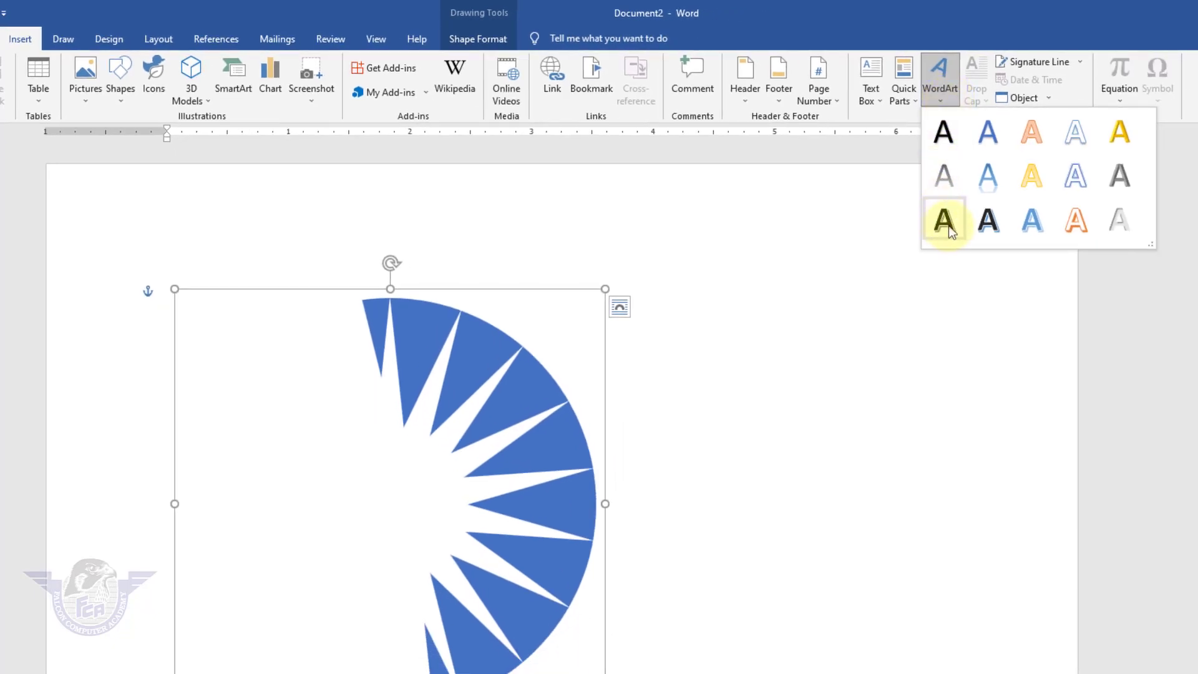
left_click(949, 225)
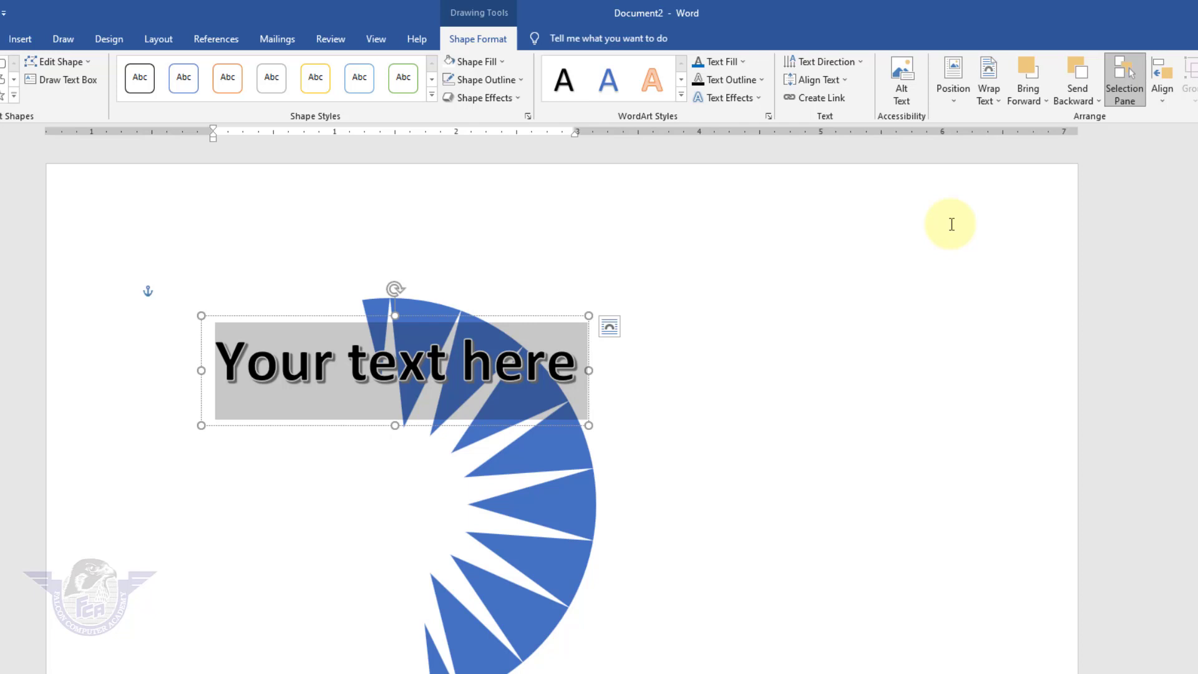
type("SUn Ri")
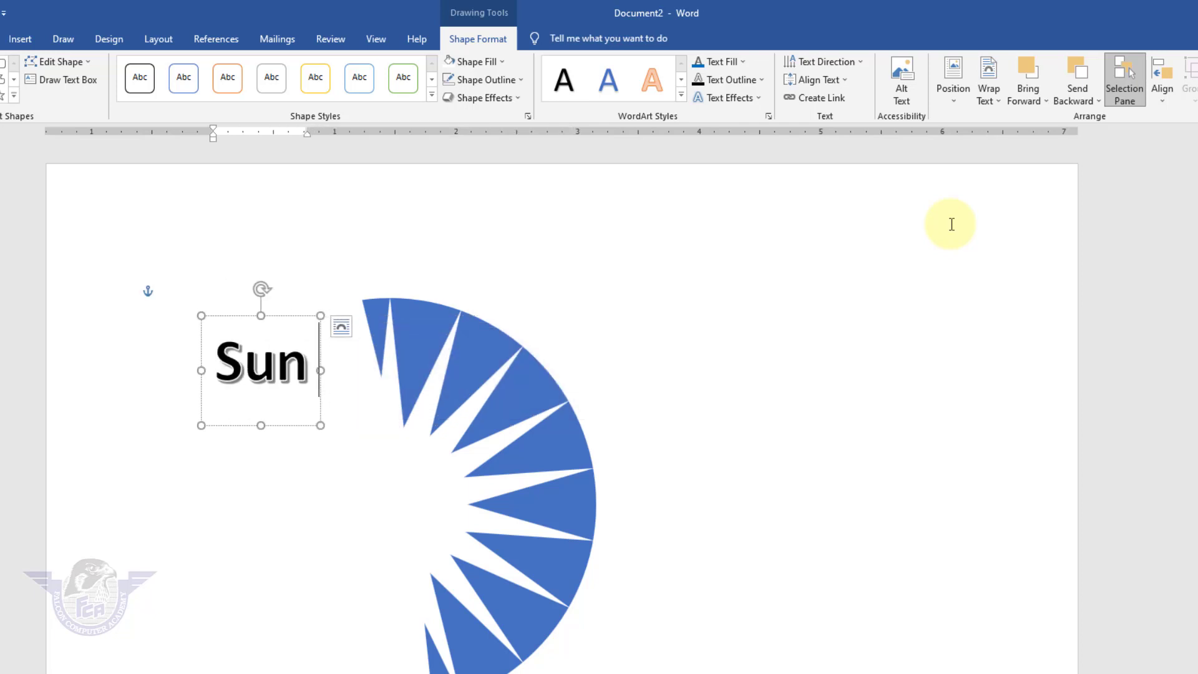
type("se")
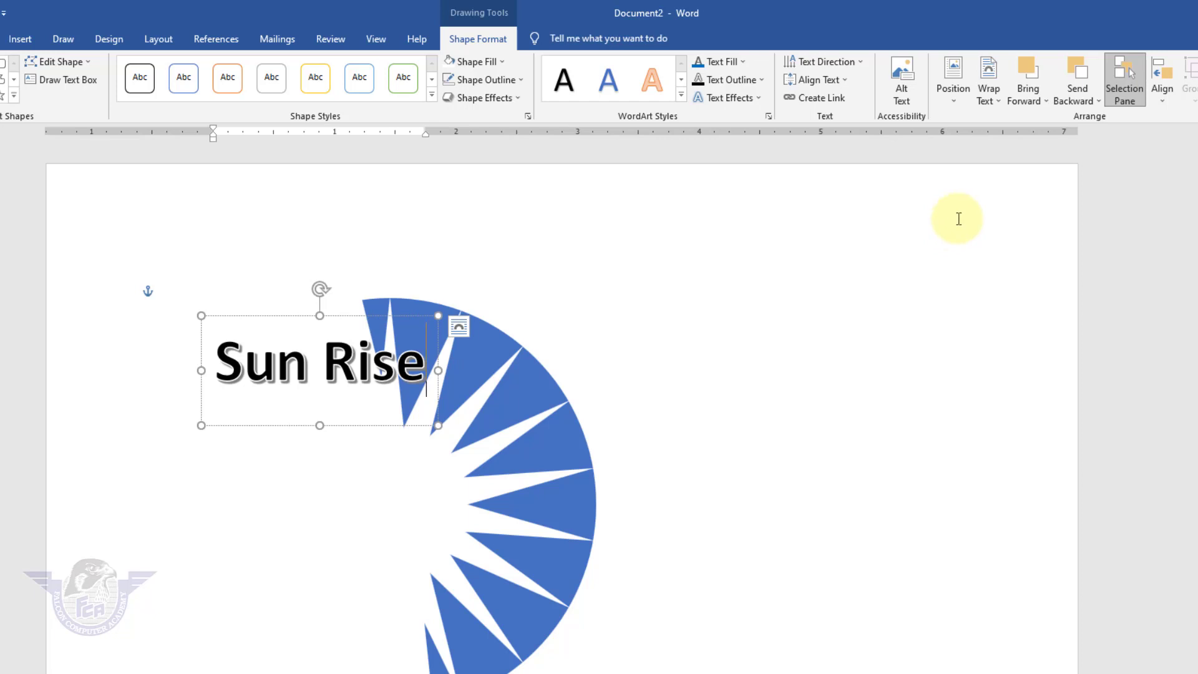
left_click(401, 425)
left_click_drag(400, 445, 408, 552)
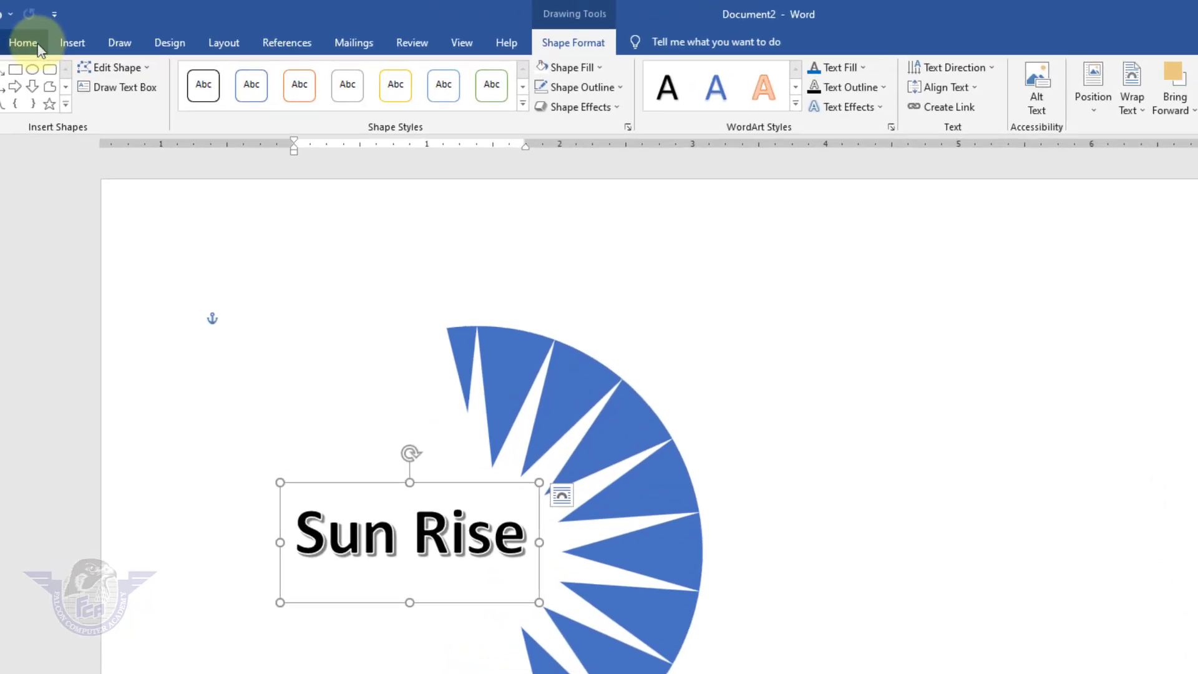
Step: Enlarge the Sun Rise WordArt to 48 pt and shift it left so it clears the ray tips
left_click(27, 40)
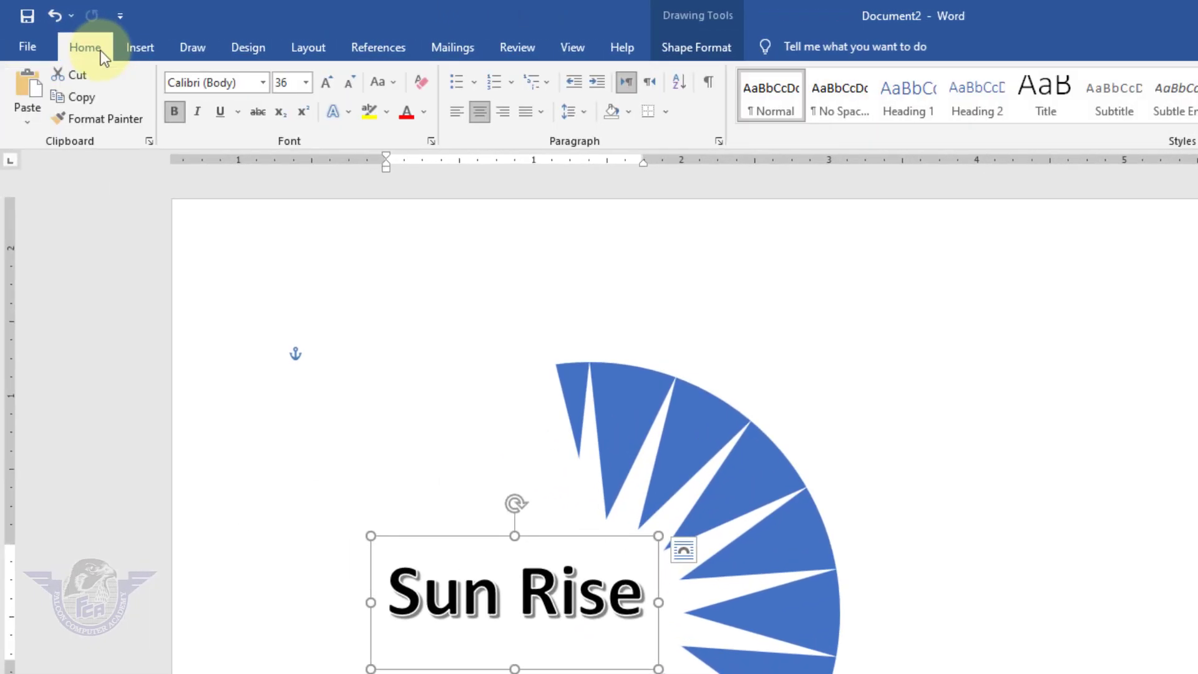
left_click(327, 82)
left_click(326, 82)
left_click(327, 82)
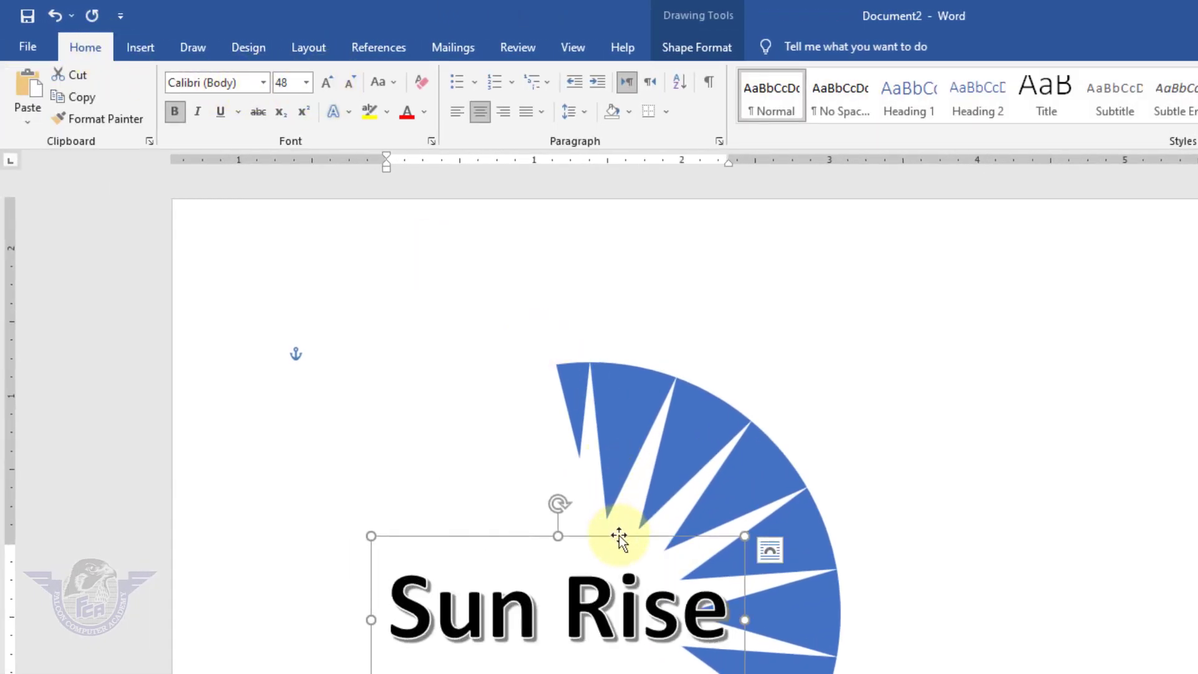
left_click_drag(571, 533, 541, 528)
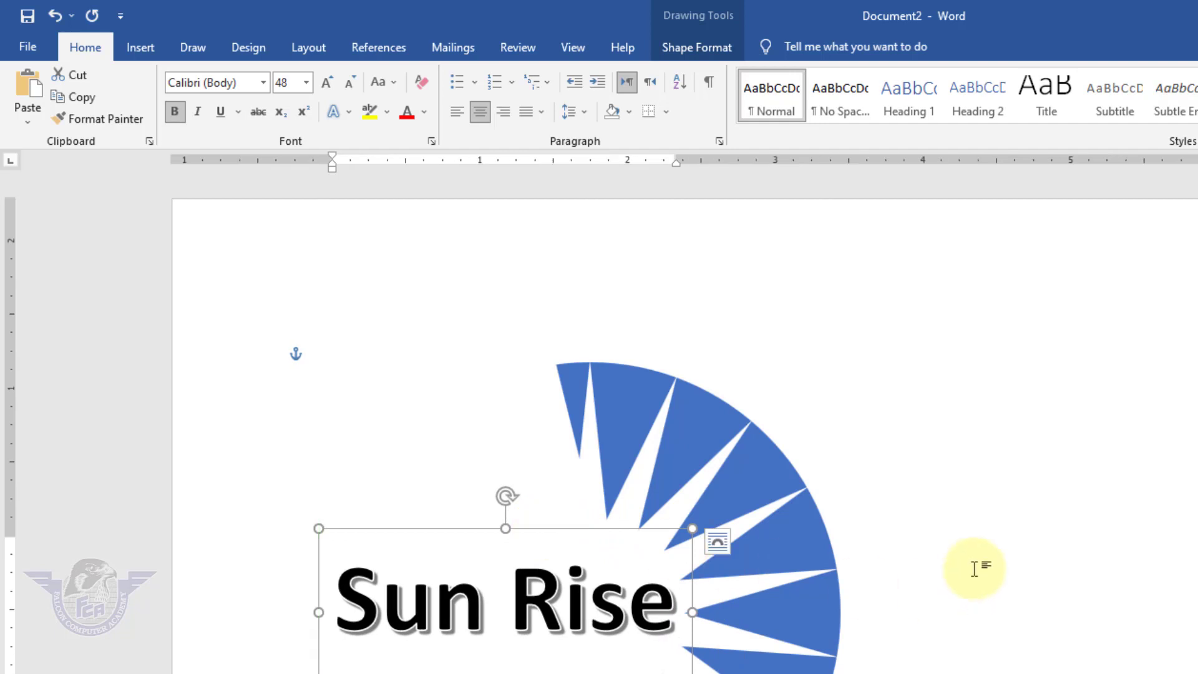
Step: Change the Sun Rise WordArt's text fill to standard blue
left_click(675, 47)
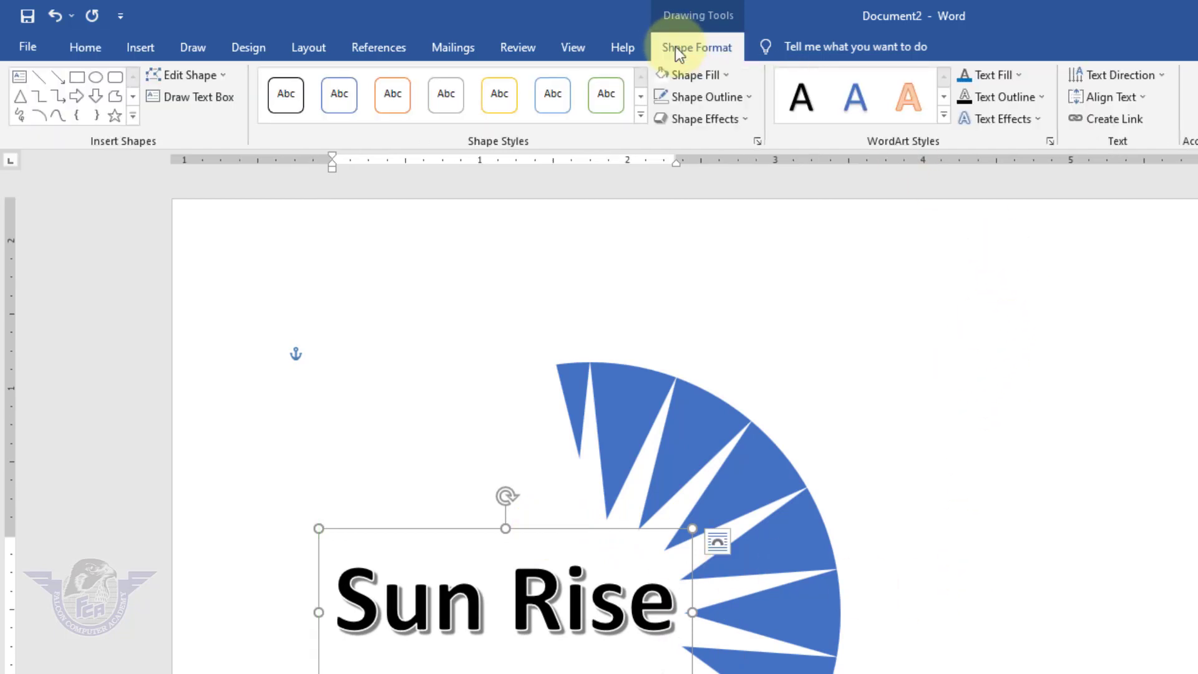
left_click(1020, 76)
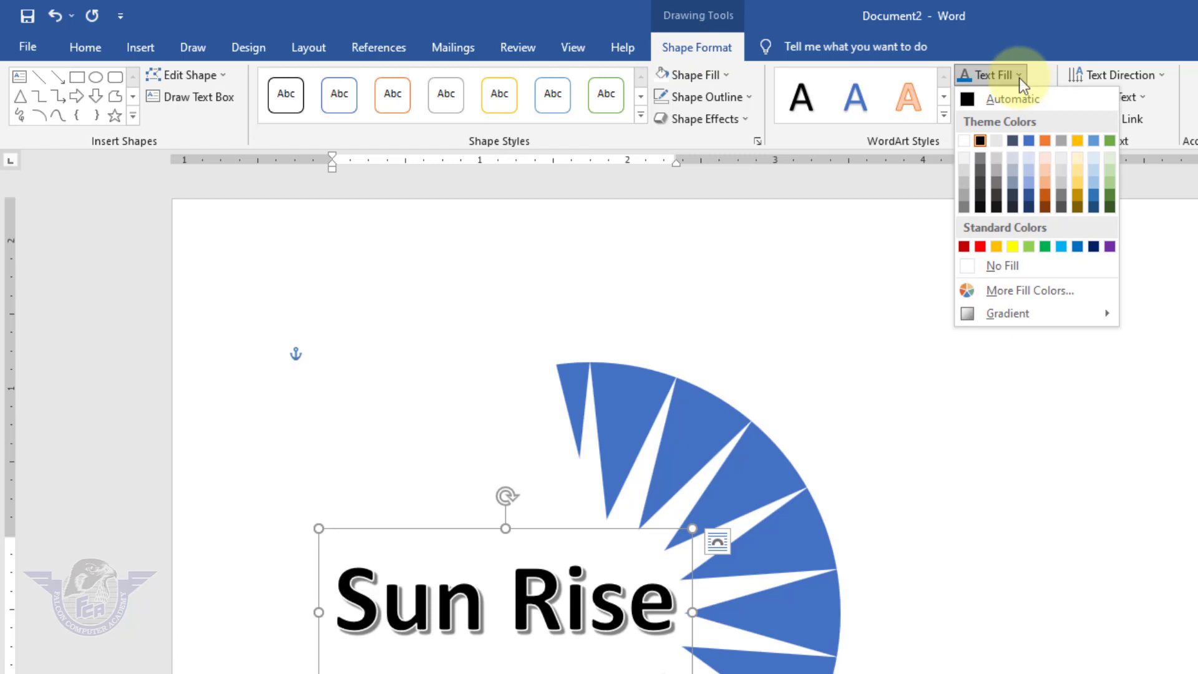
left_click(1076, 246)
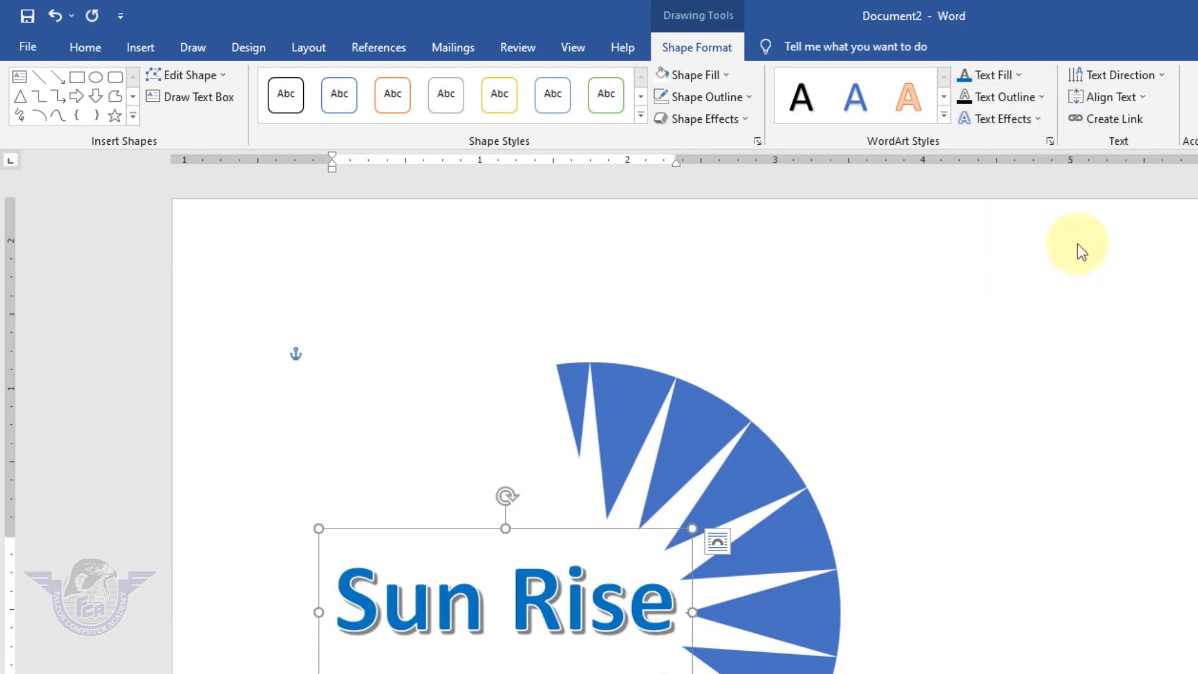
Step: Show the Selection pane, select Oval 1 inside the ray group, and fill it with standard red
left_click(769, 481)
key("alt+F10")
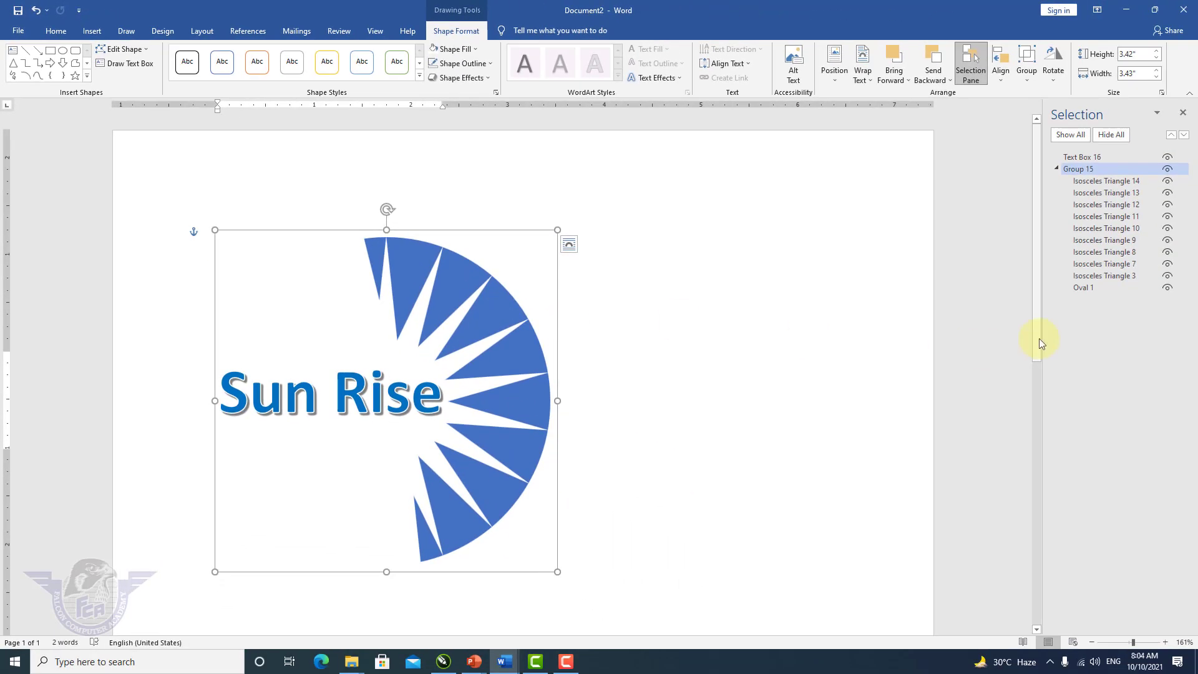
left_click(1085, 289)
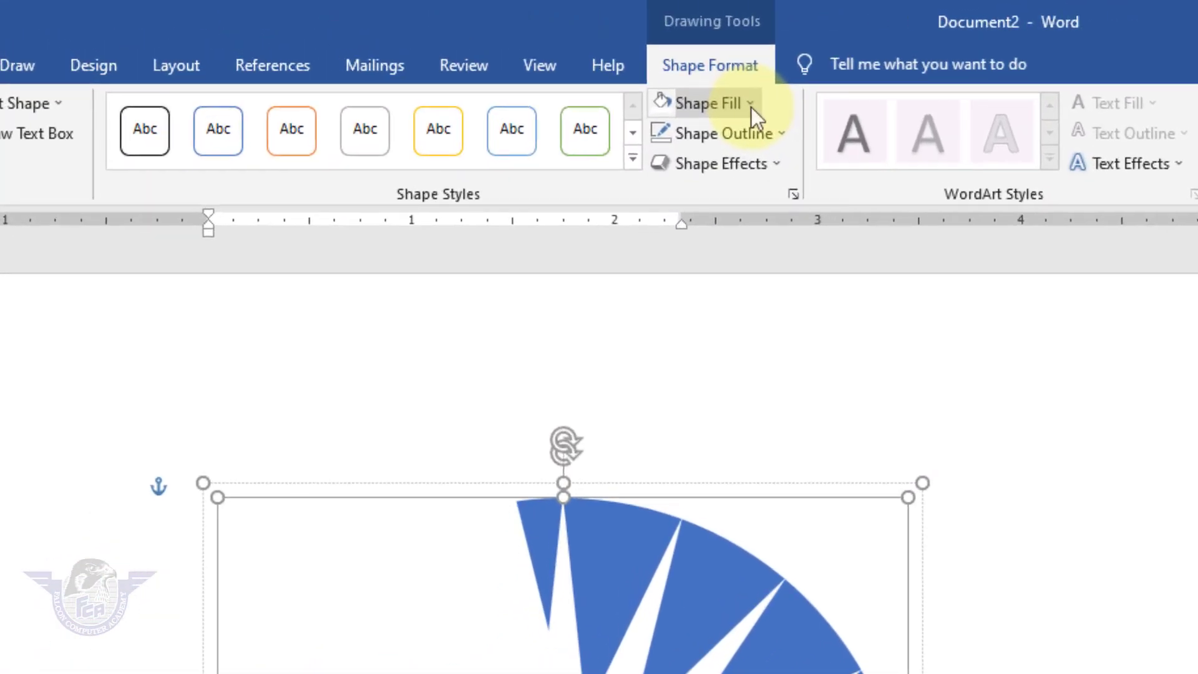
left_click(751, 107)
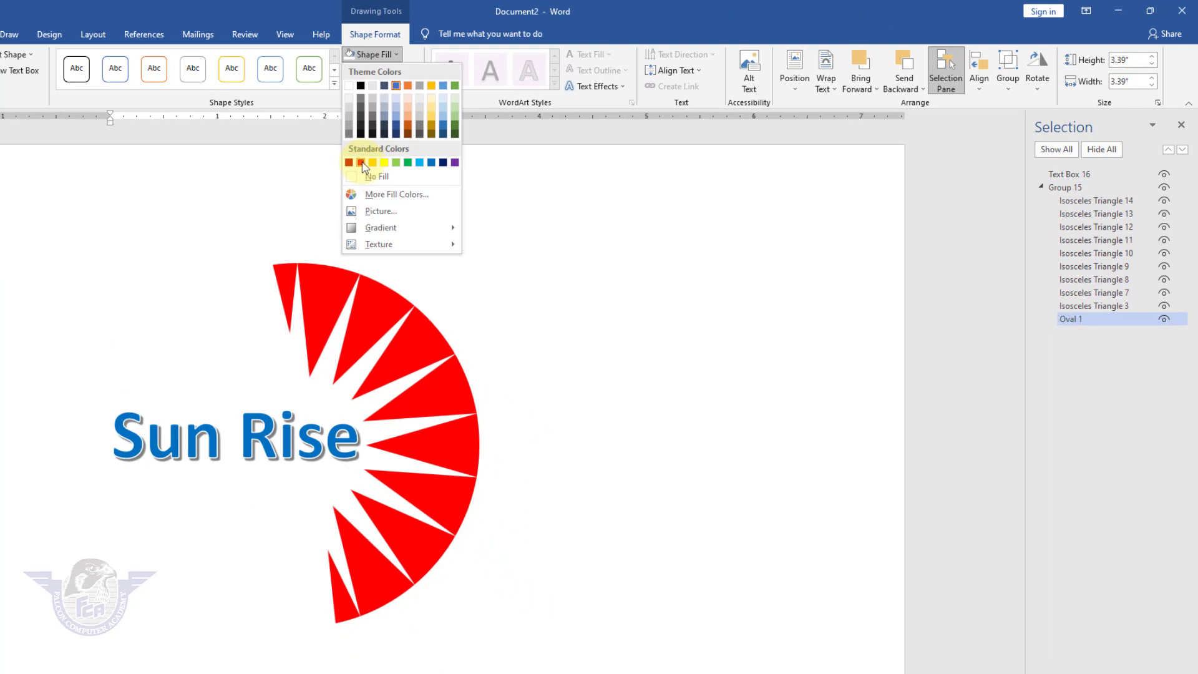
left_click(361, 163)
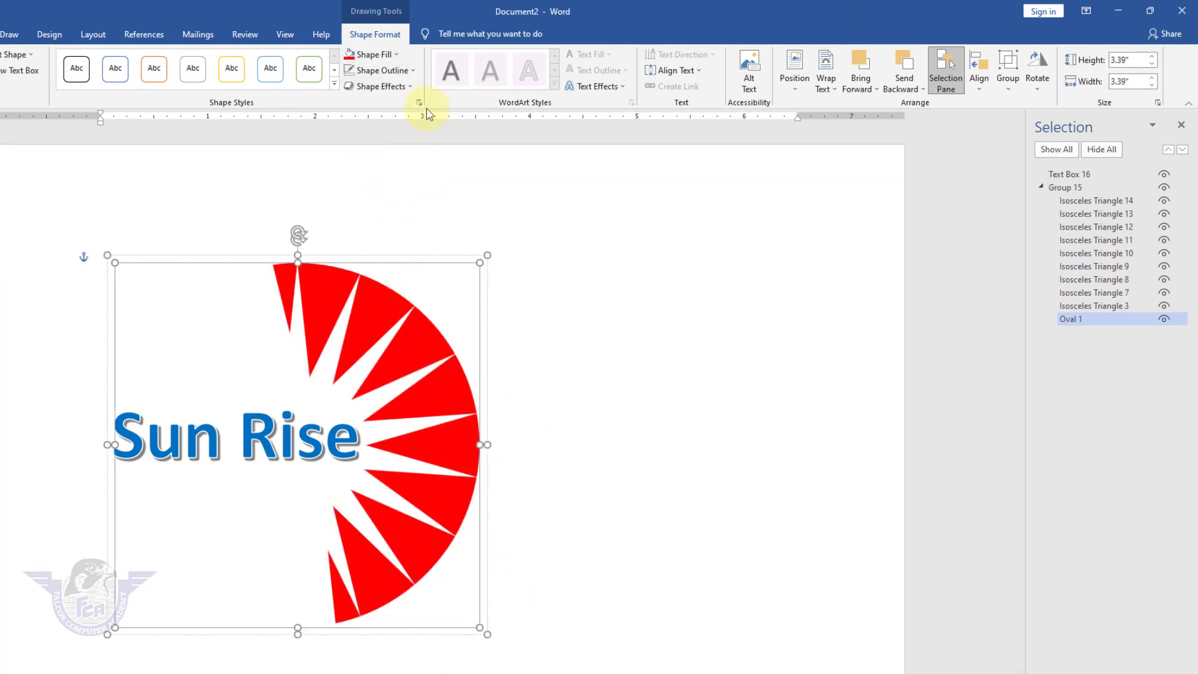
Step: Apply a dark-variation gradient to Oval 1 that runs from bright red at its top to dark red at its bottom
left_click(396, 56)
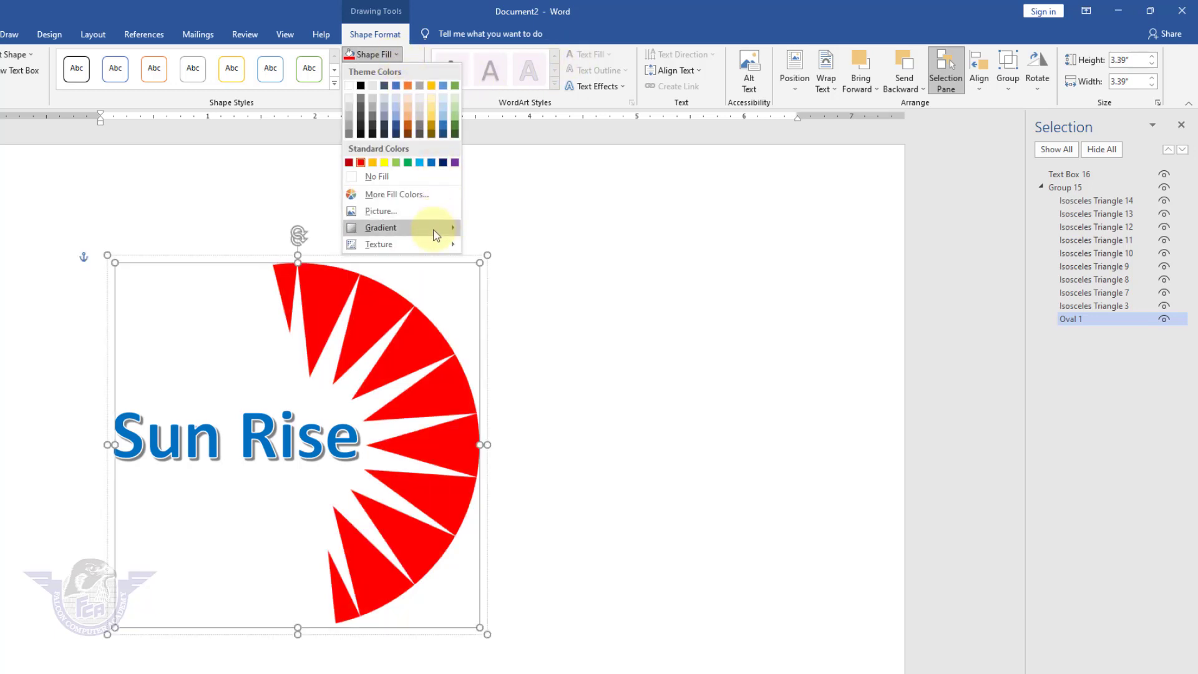
mouse_move(436, 232)
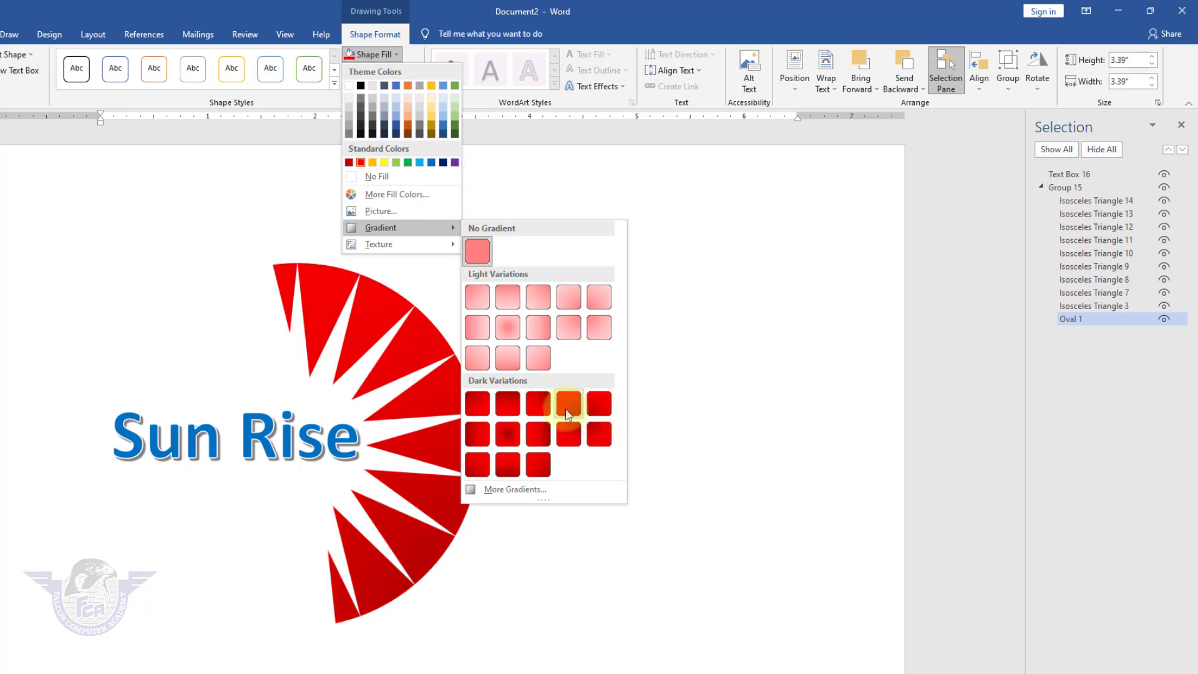
left_click(509, 463)
Step: Try a red text fill on the Sun Rise WordArt and set it back to standard blue
left_click(319, 444)
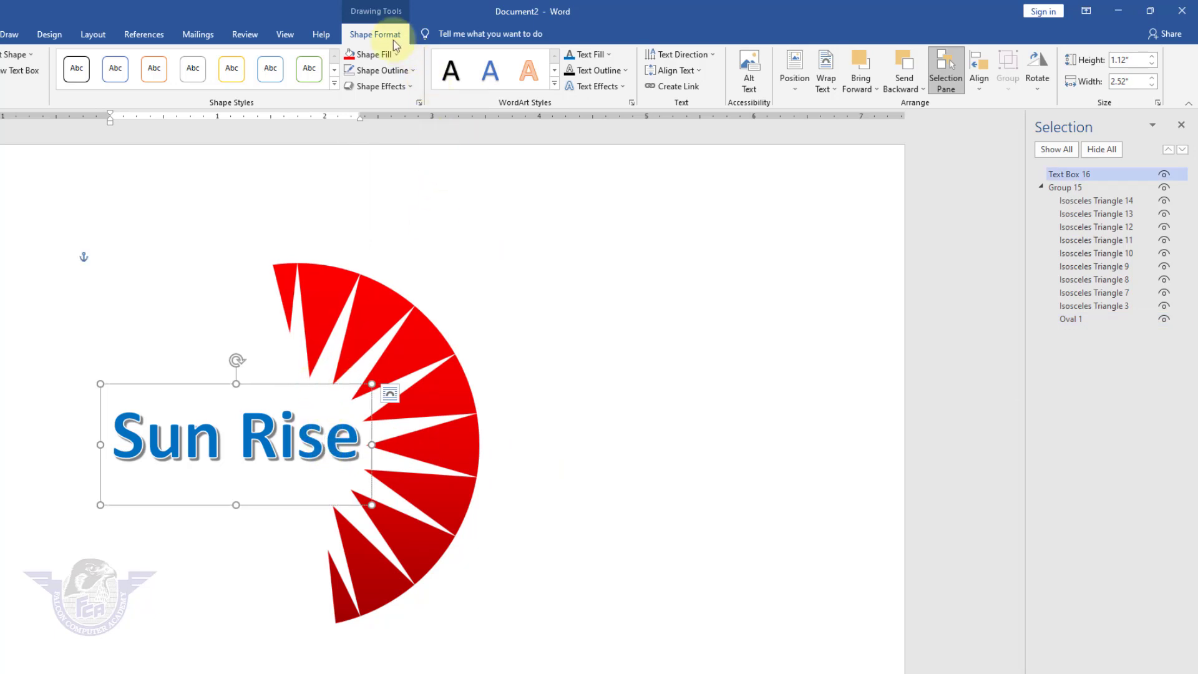
left_click(608, 54)
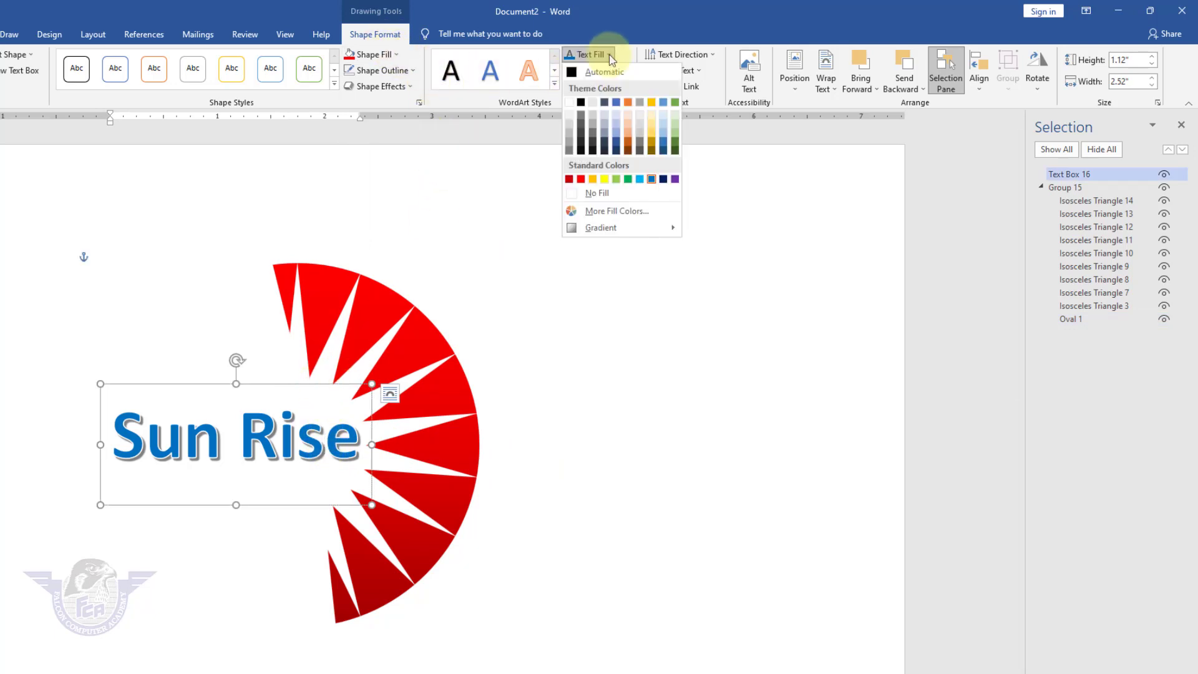
left_click(580, 180)
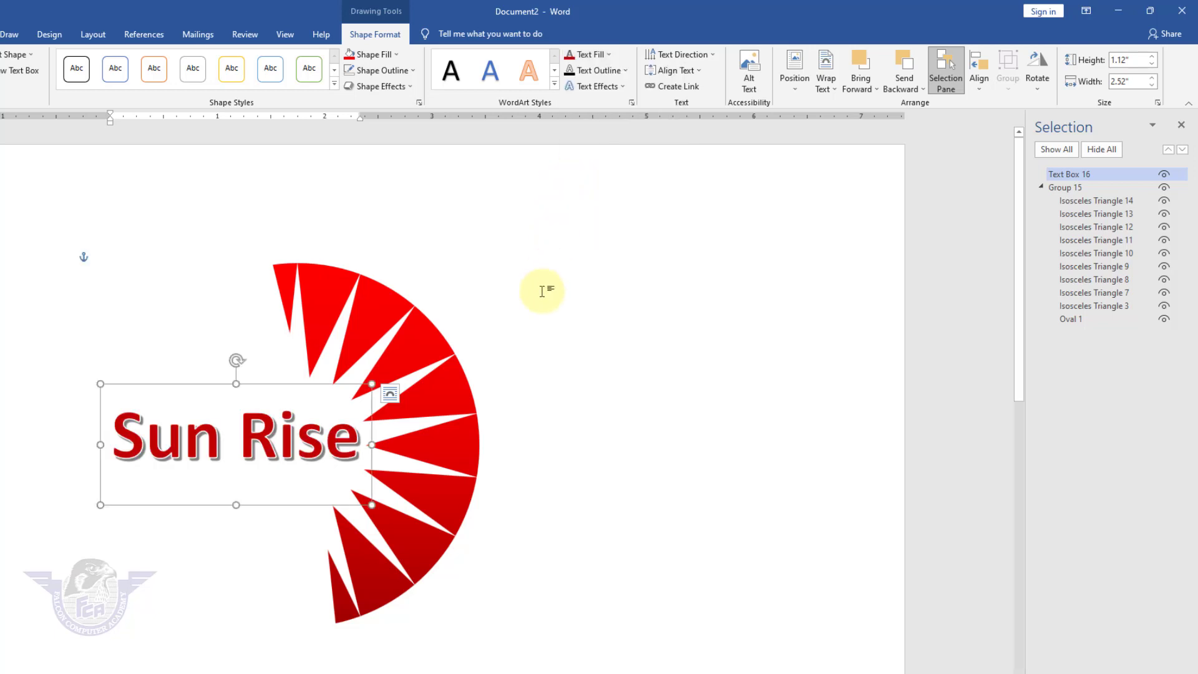
left_click(608, 54)
left_click(652, 180)
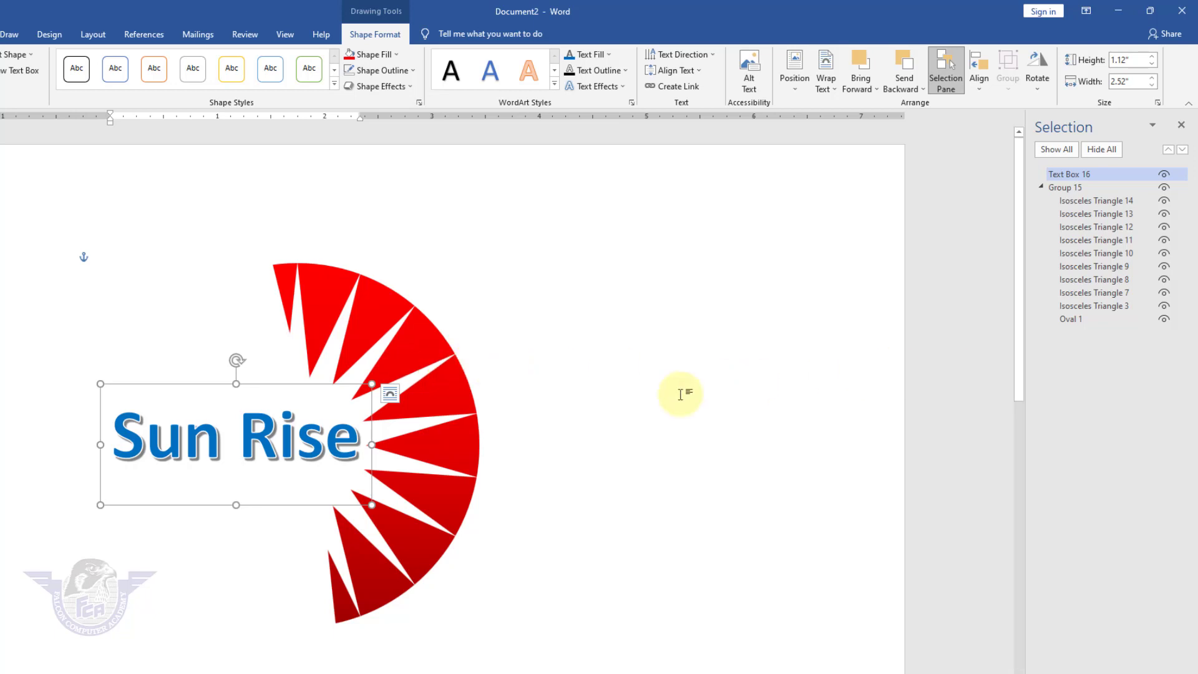
Step: Try shrinking the WordArt and the ray group together by a corner, undo the resize, and clear the selection
left_click(435, 365, "shift")
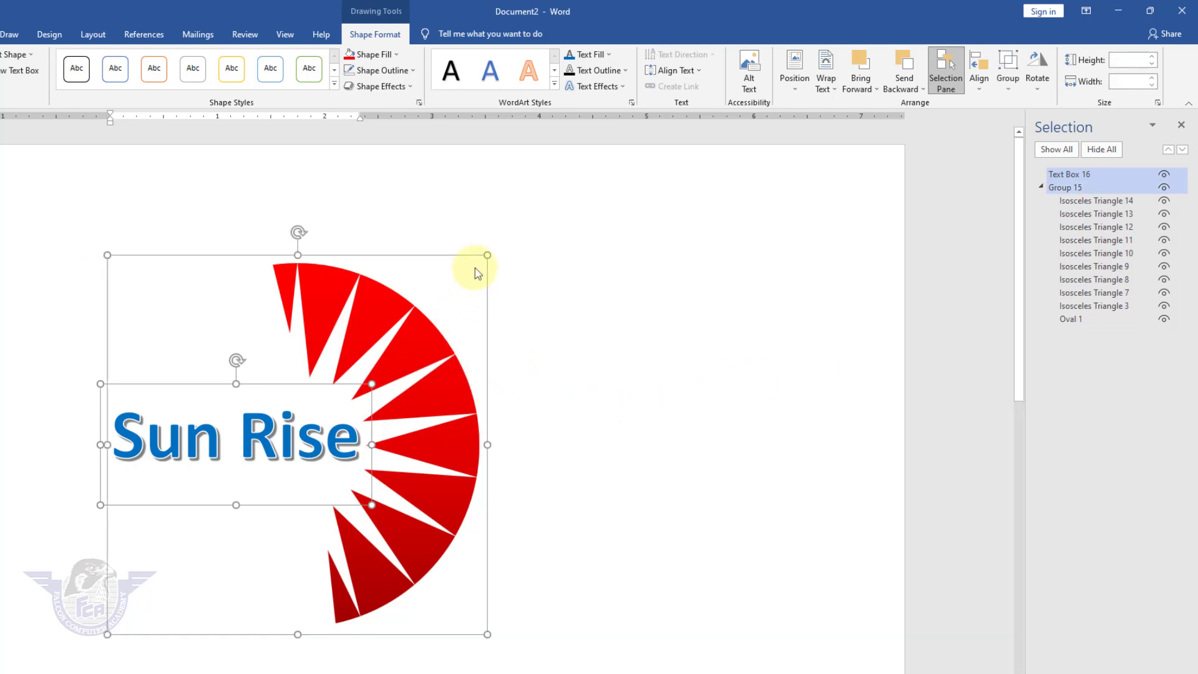
left_click_drag(486, 254, 270, 432)
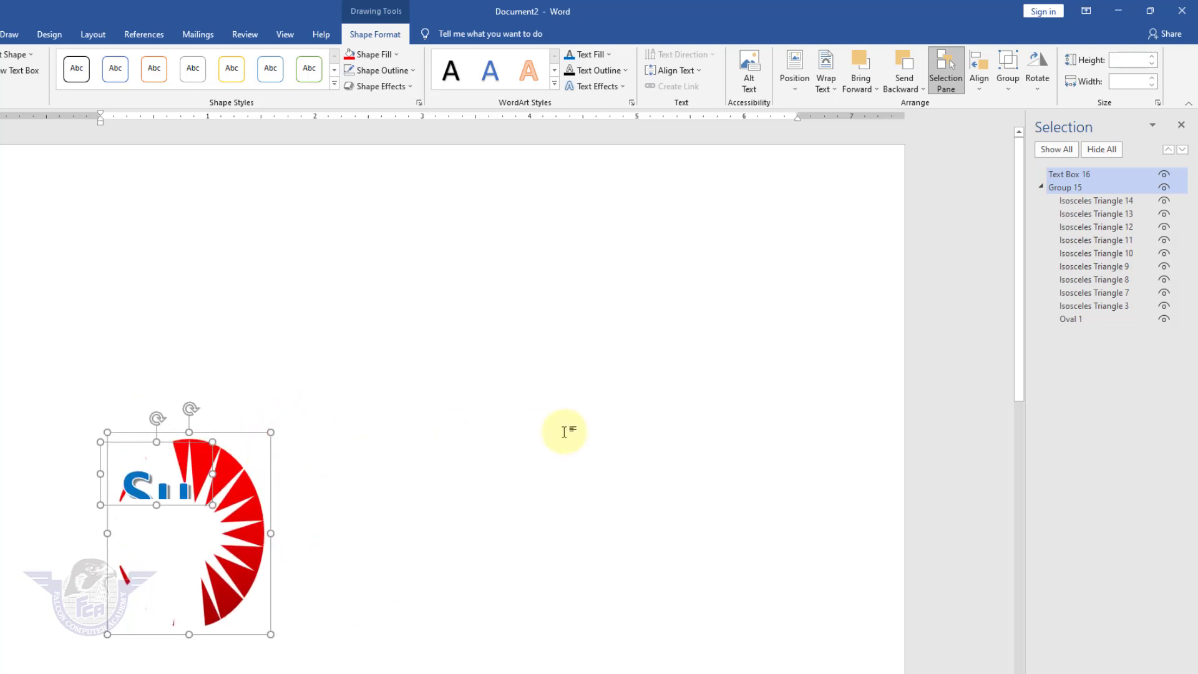
key("ctrl+z")
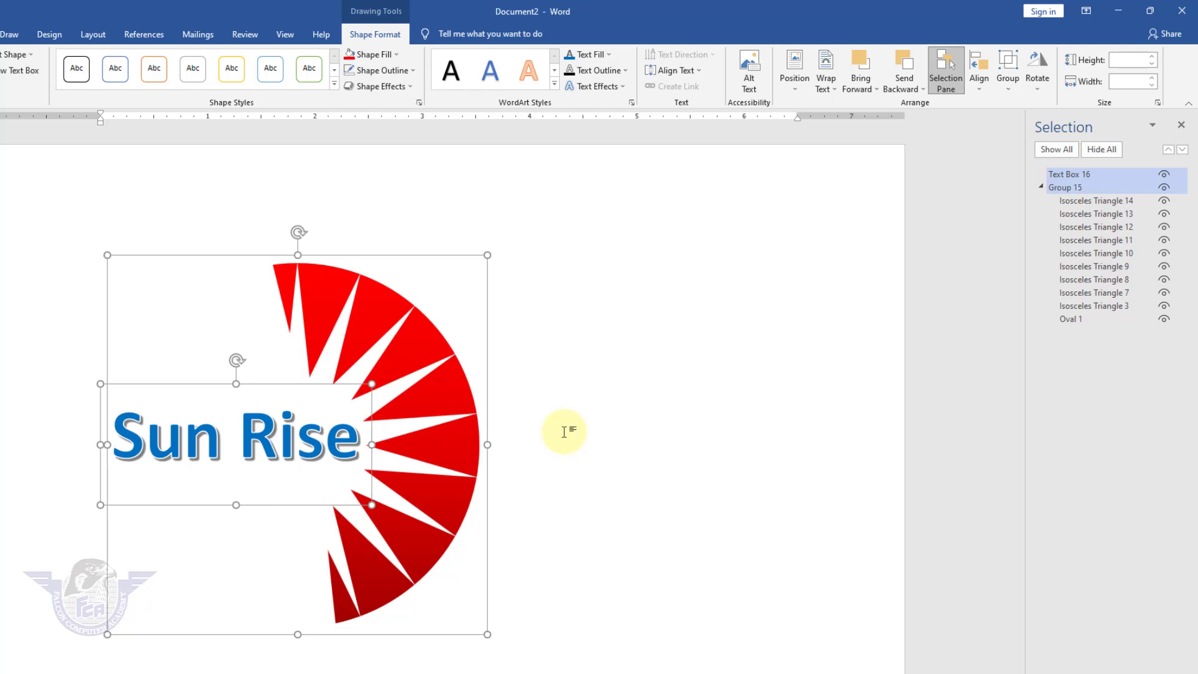
left_click(564, 431)
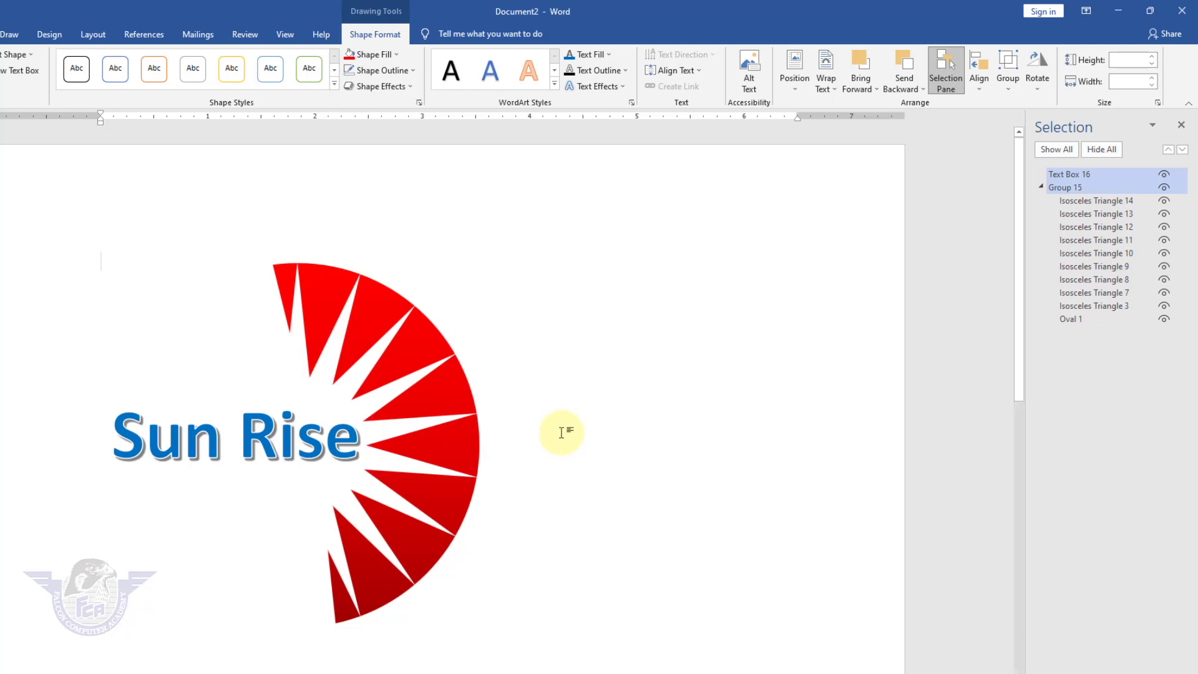
Step: Group the Sun Rise WordArt with the ray group and cut the combined logo to the clipboard
left_click(274, 440)
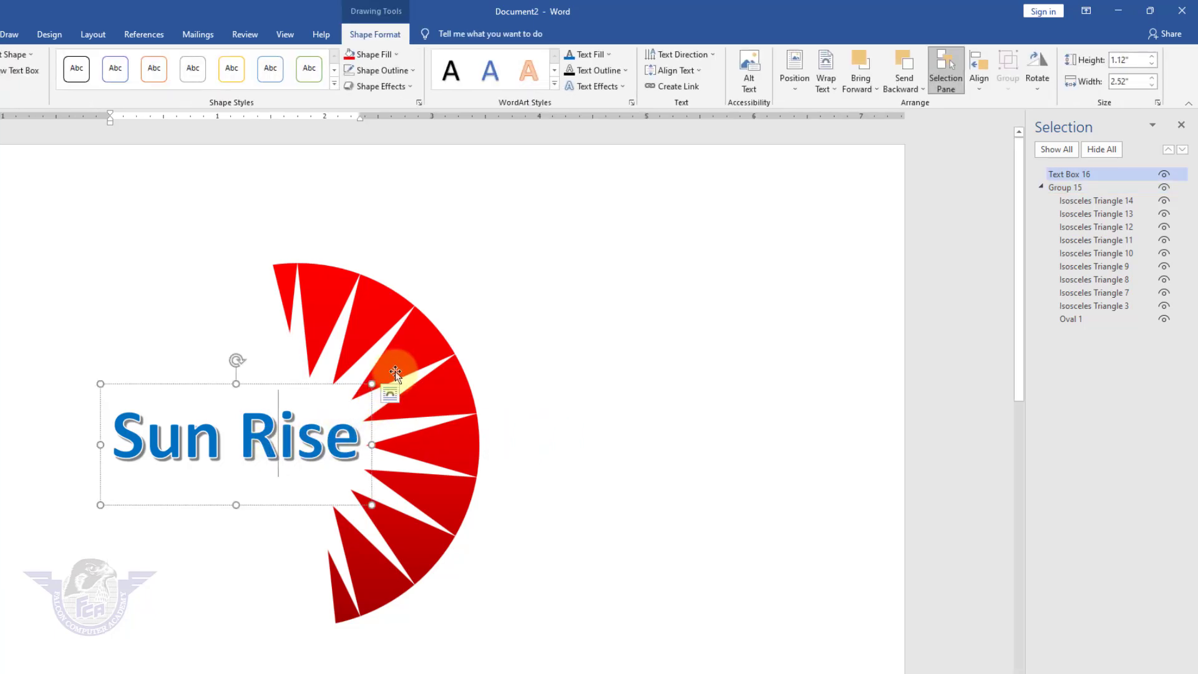
left_click(374, 321, "shift")
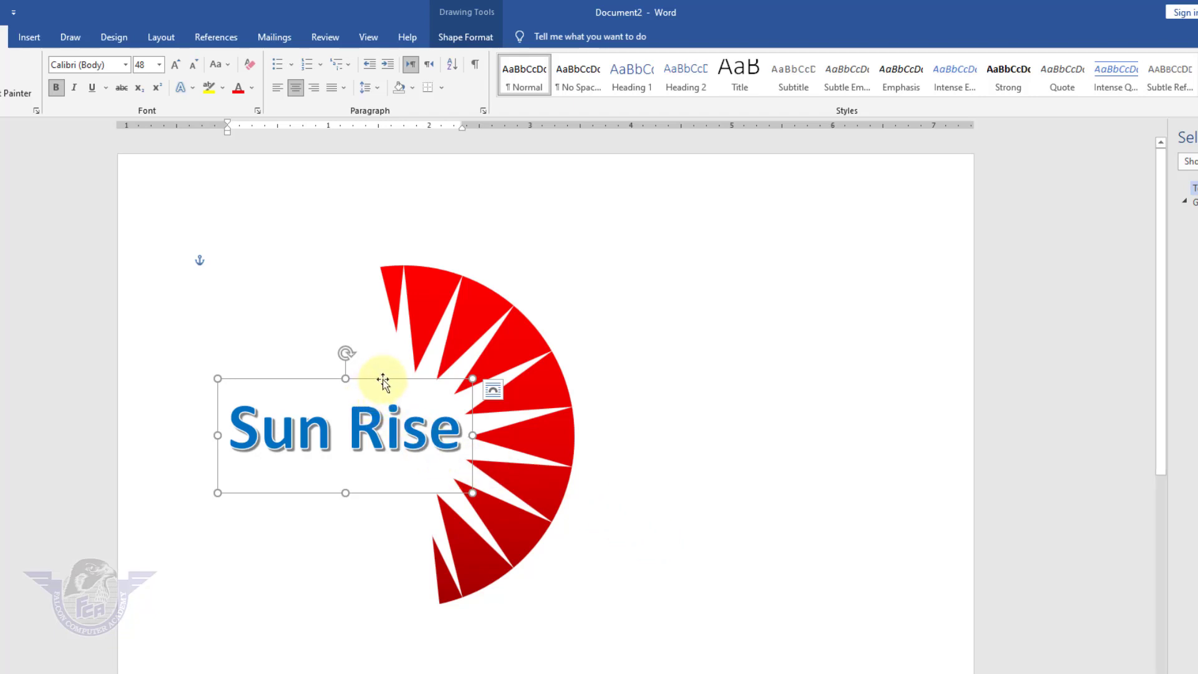
left_click(451, 346, "shift")
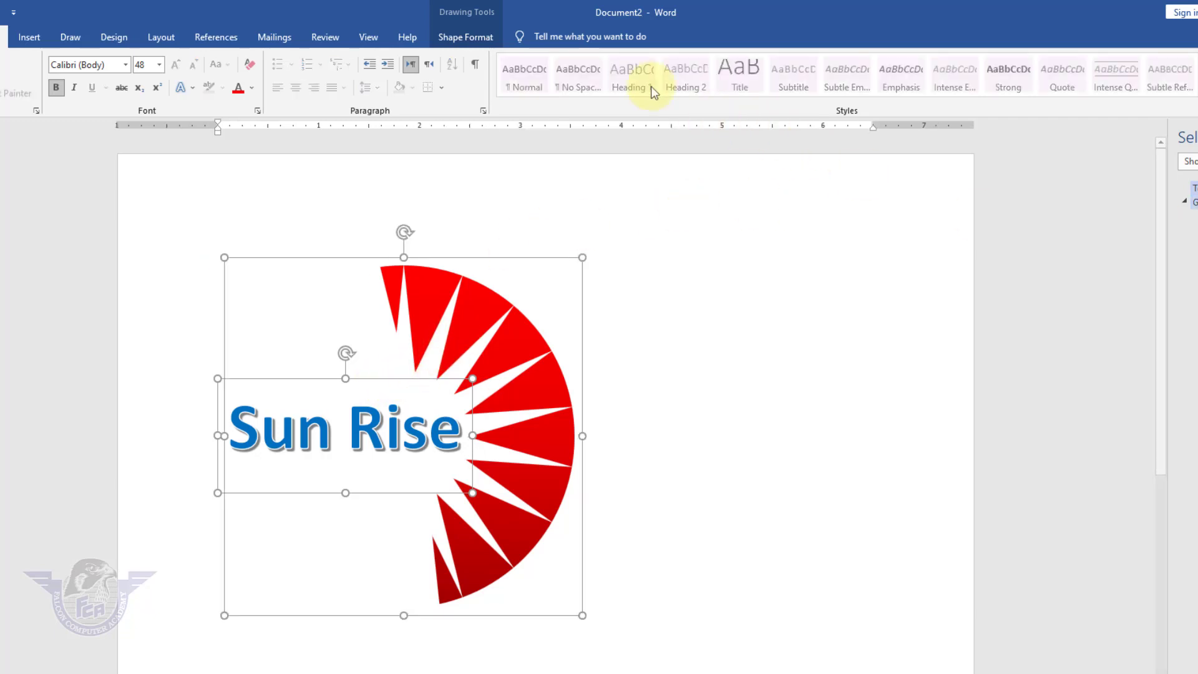
left_click(482, 39)
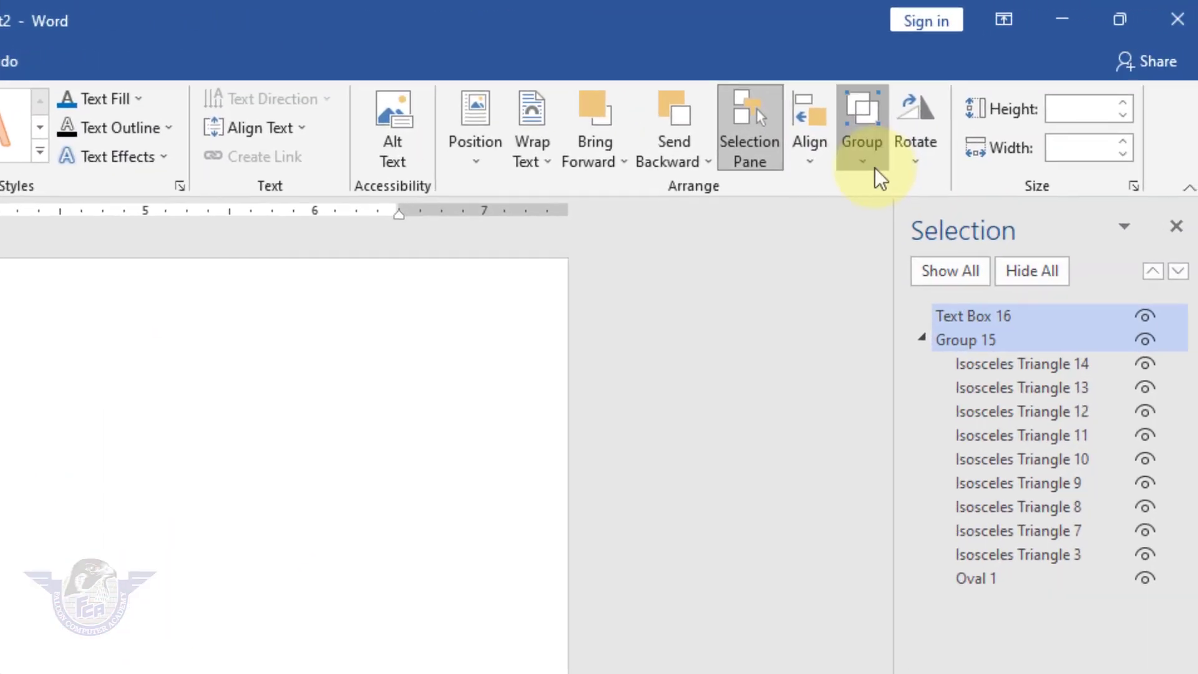
left_click(1149, 77)
left_click(873, 193)
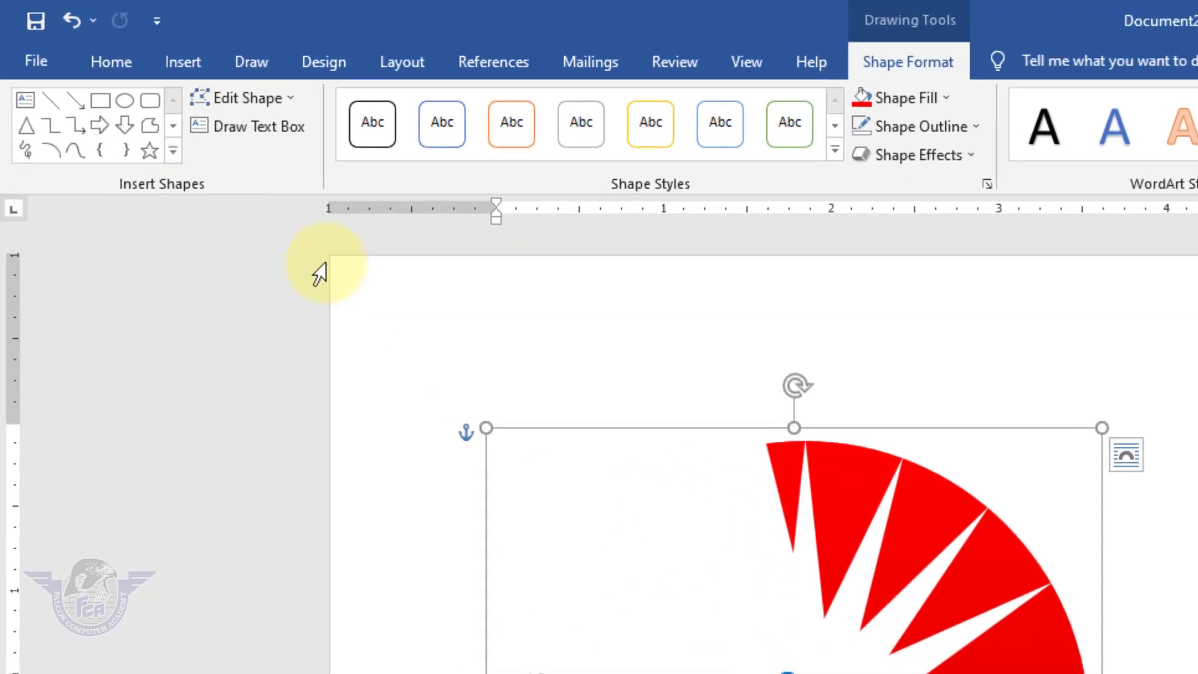
left_click(134, 69)
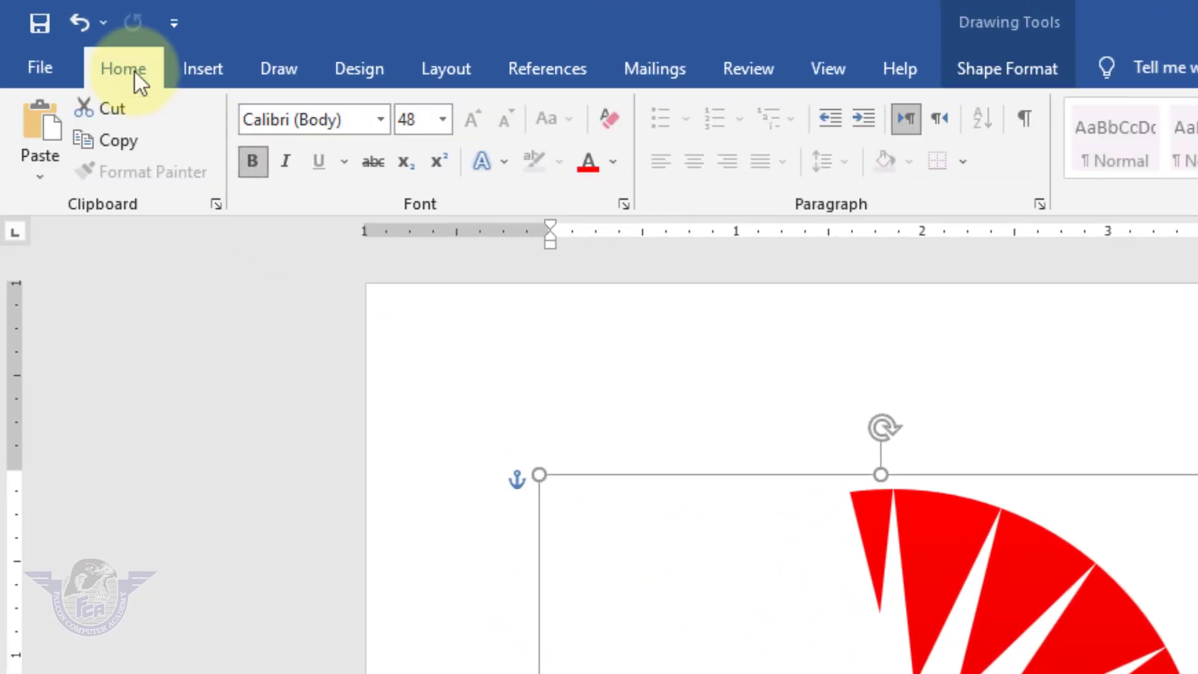
left_click(114, 111)
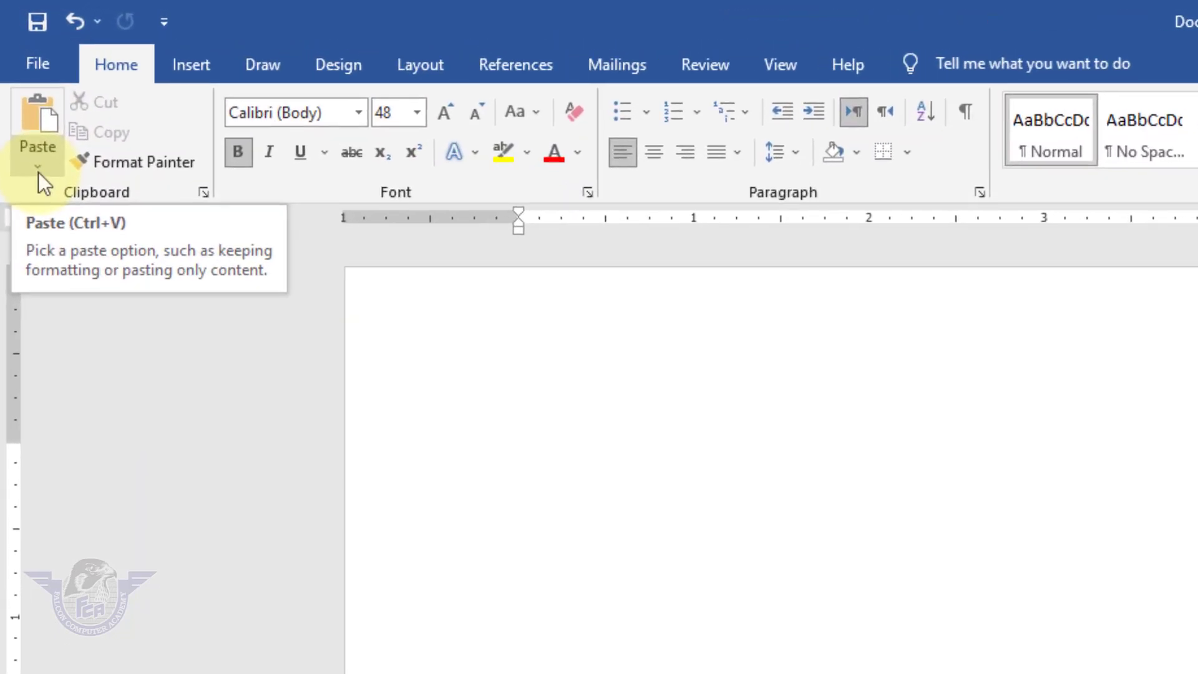
Step: Paste the cut logo back into the document as Picture (PNG) with Paste Special
left_click(38, 172)
left_click(77, 264)
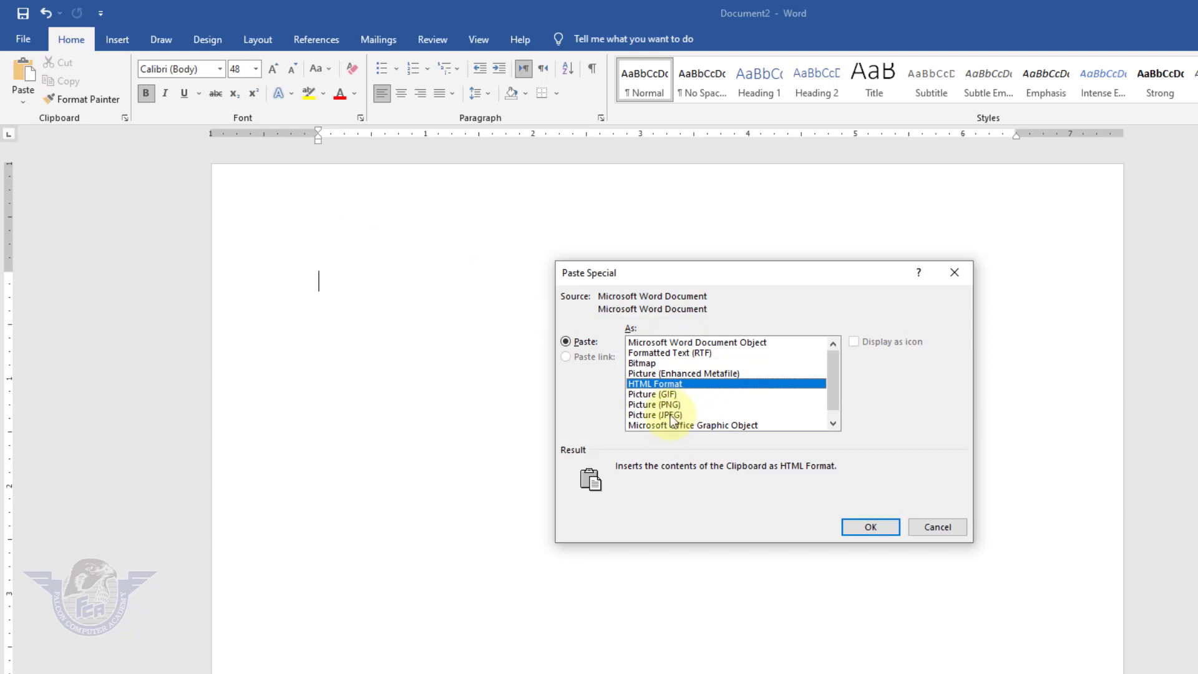
left_click(670, 404)
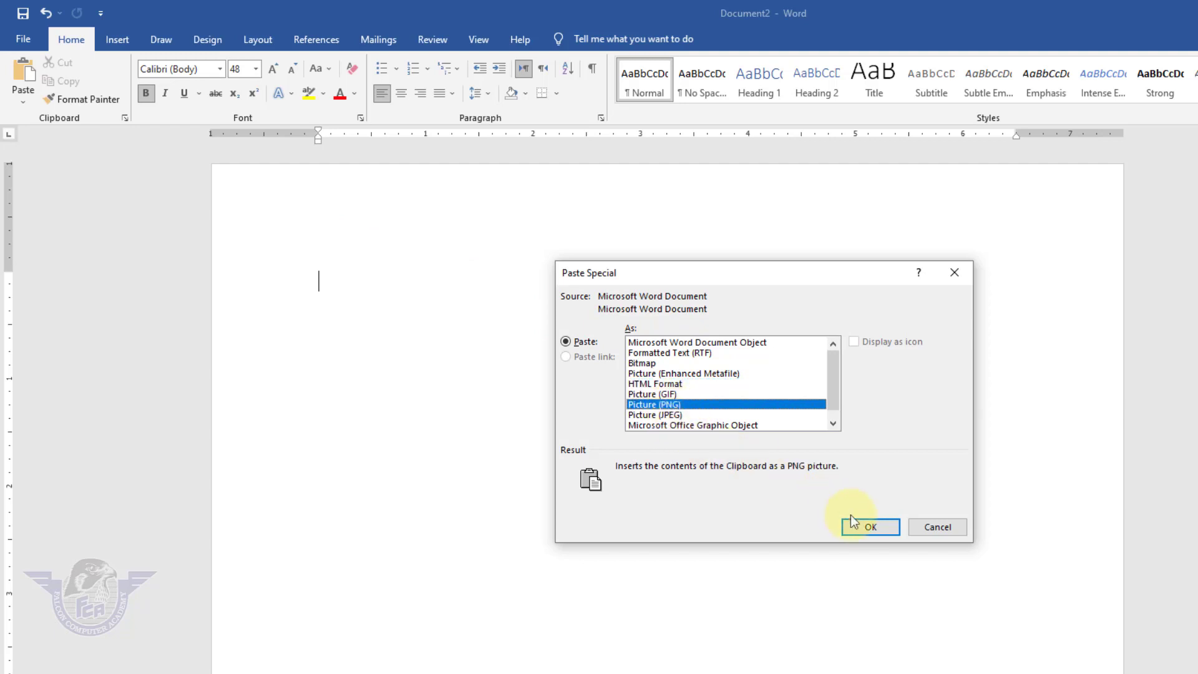
left_click(867, 525)
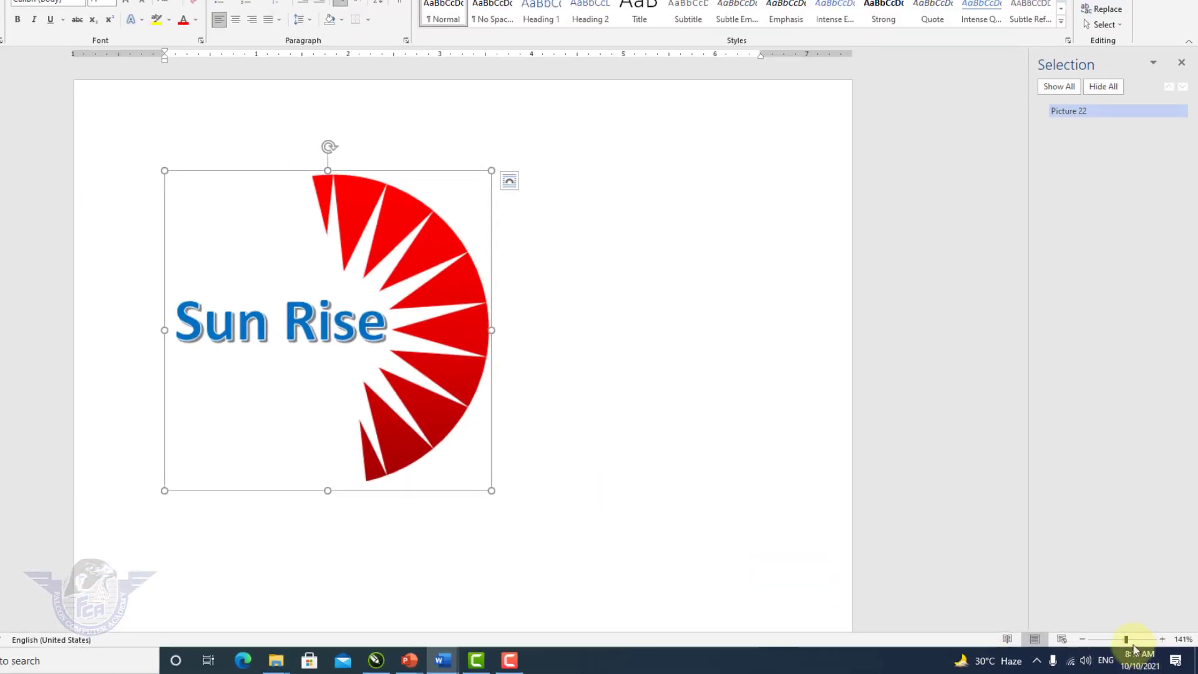
Step: Inspect the edge quality of the pasted PNG logo up close and undo the paste
left_click(1132, 640)
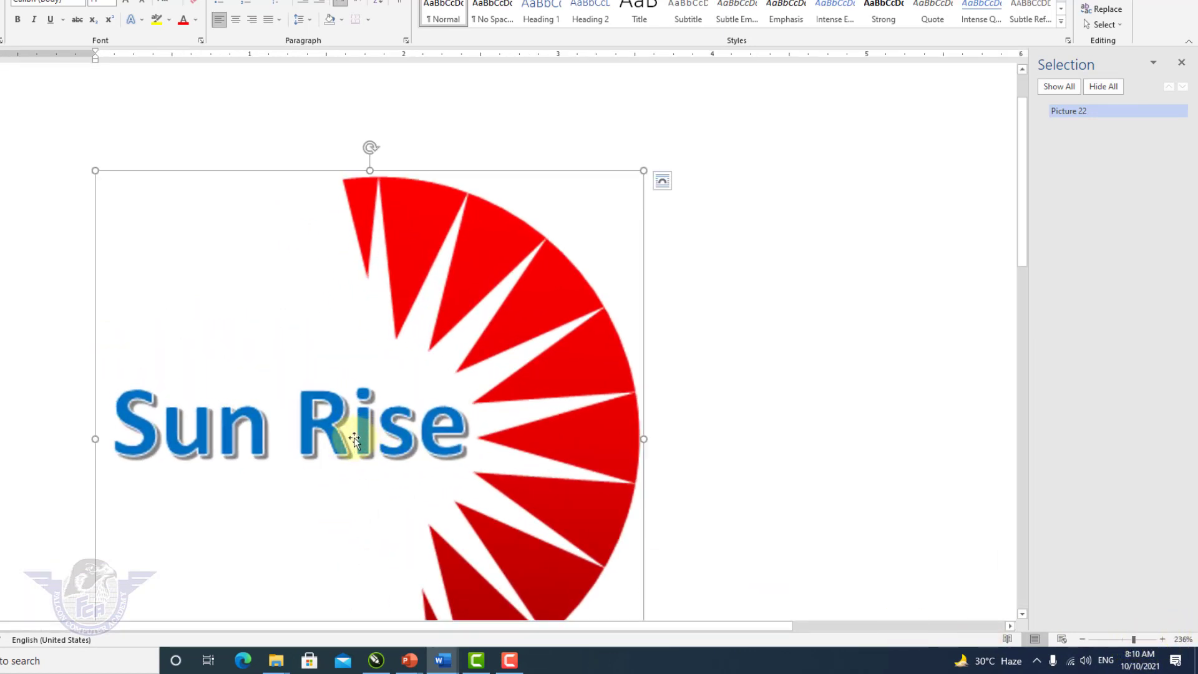
scroll(354, 440, "down", 1)
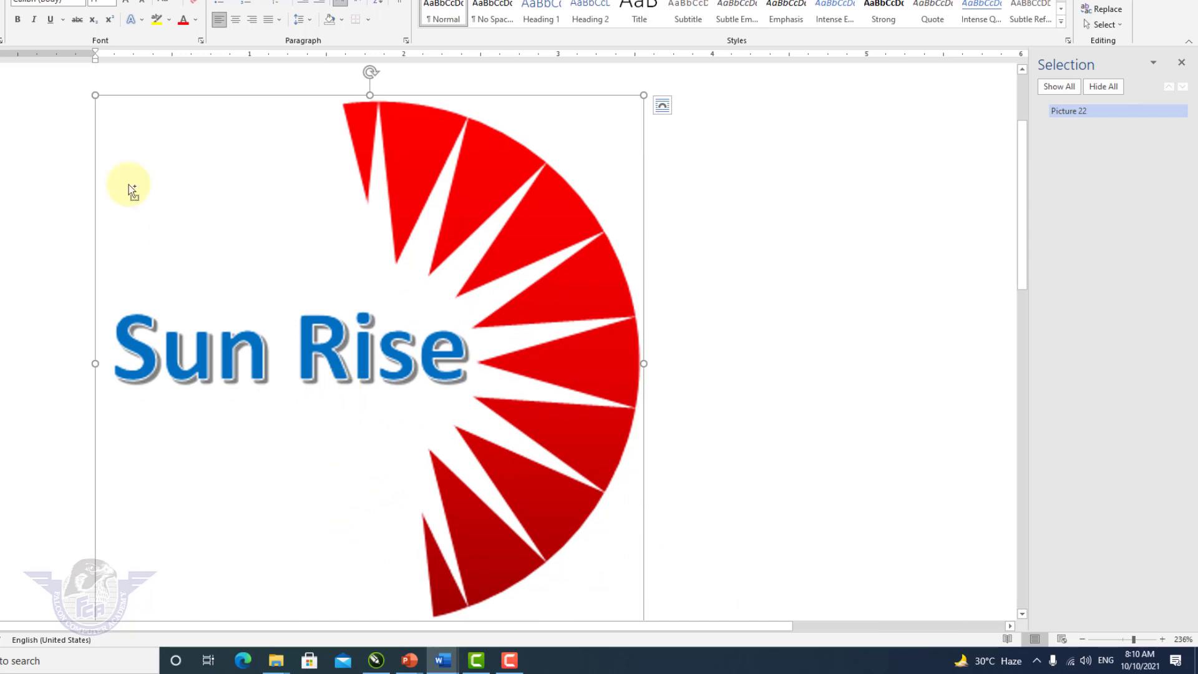
left_click(661, 106)
left_click(36, 11)
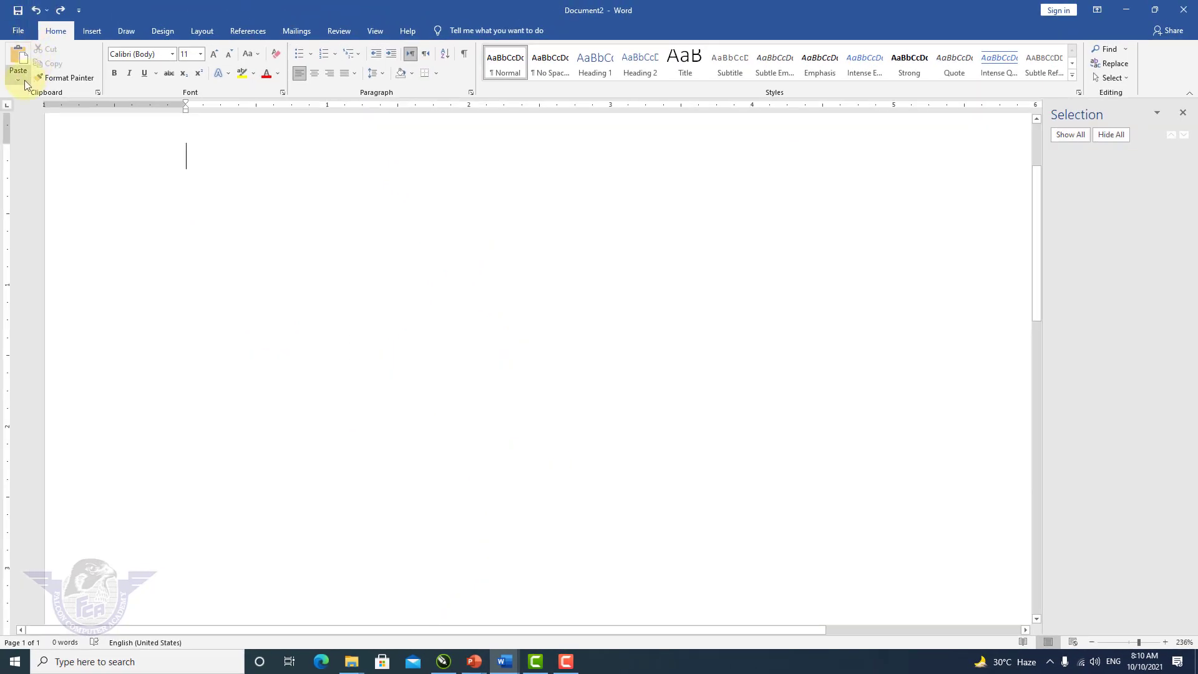
Step: Paste the cut logo as Picture (Enhanced Metafile) with Paste Special and check its edge sharpness up close
left_click(24, 80)
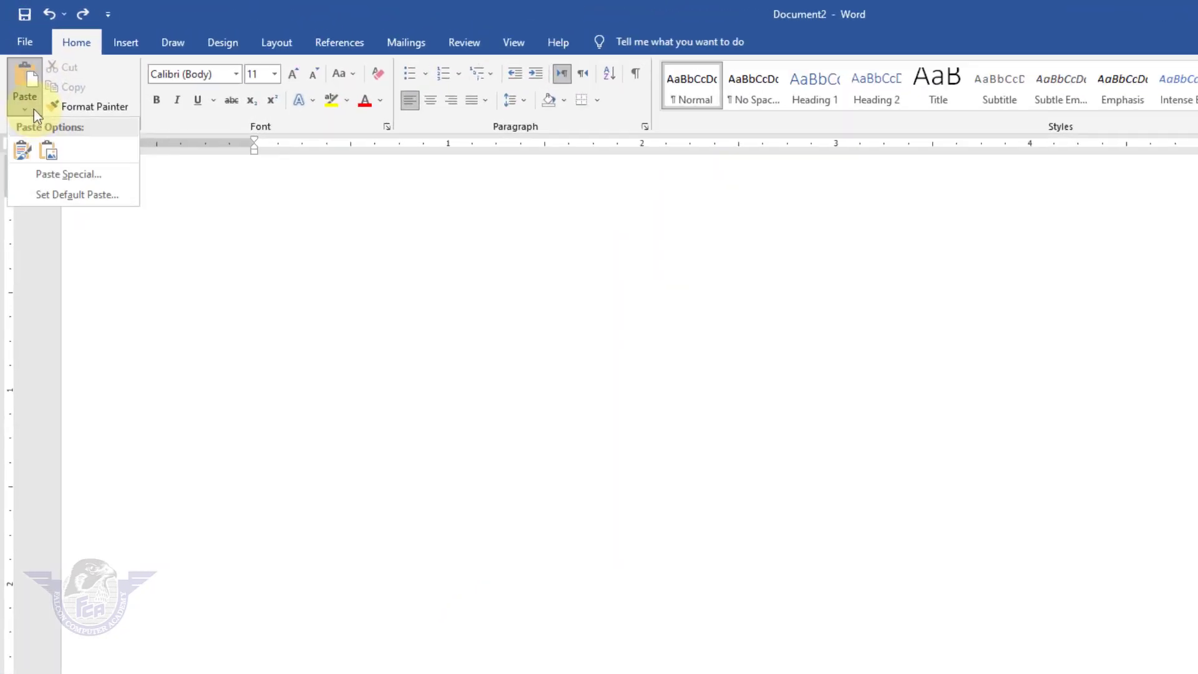
left_click(50, 176)
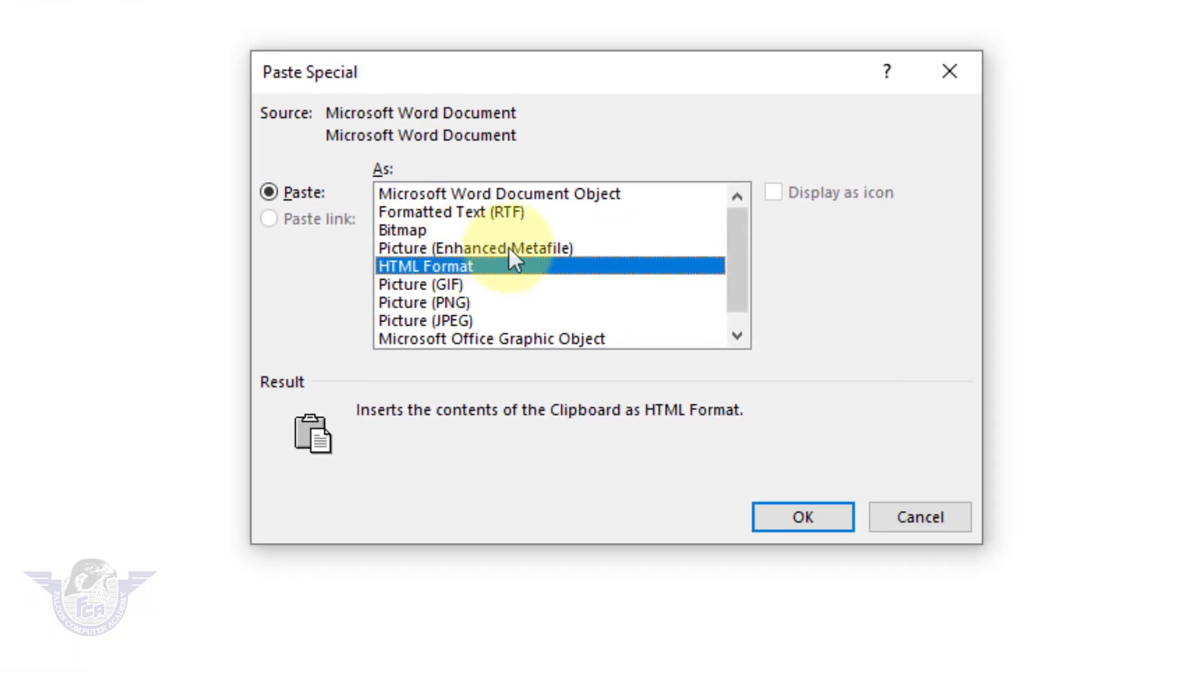
left_click(508, 248)
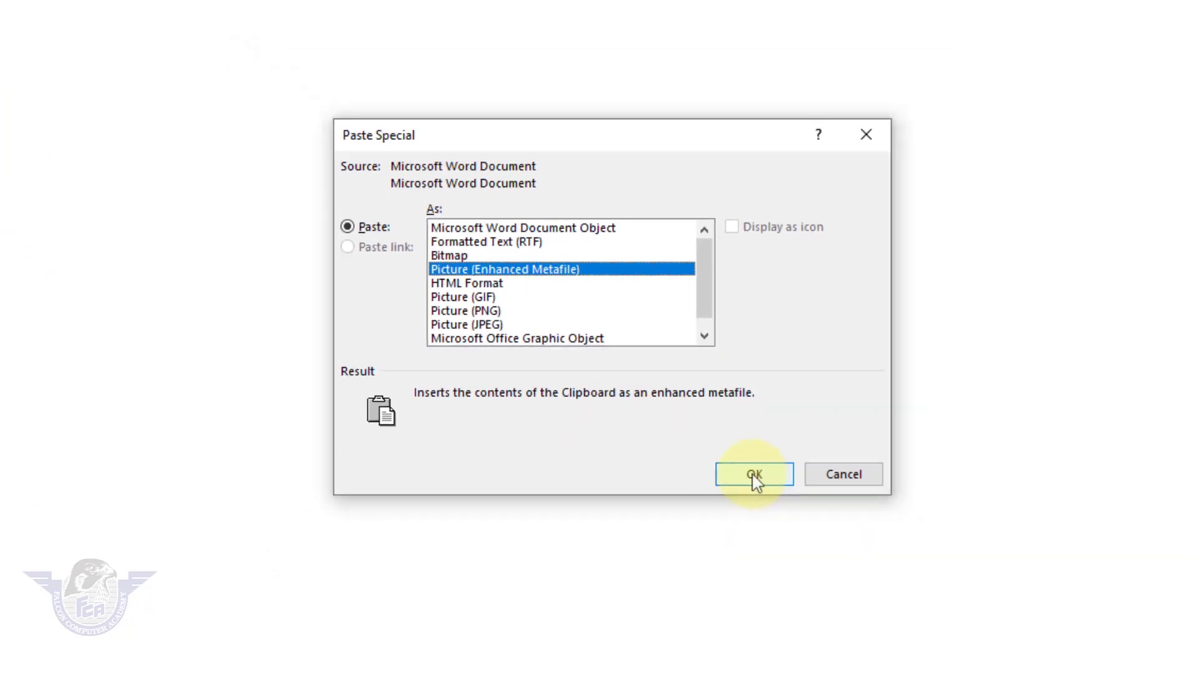
left_click(753, 475)
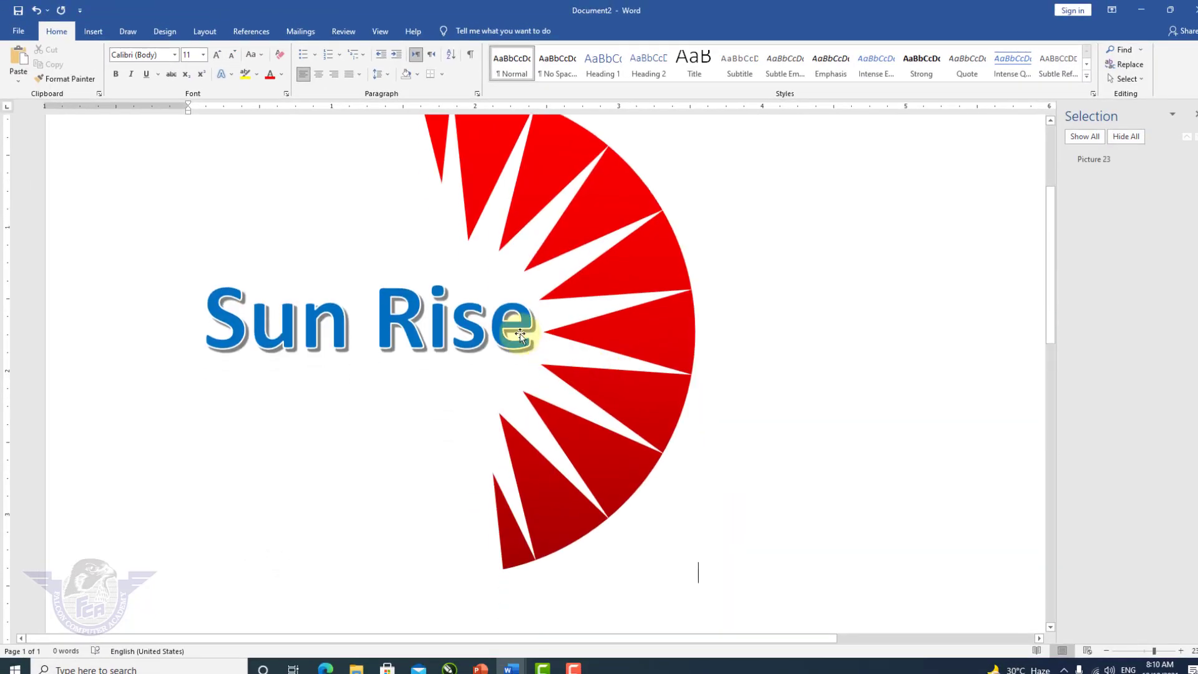
scroll(518, 331, "up", 1)
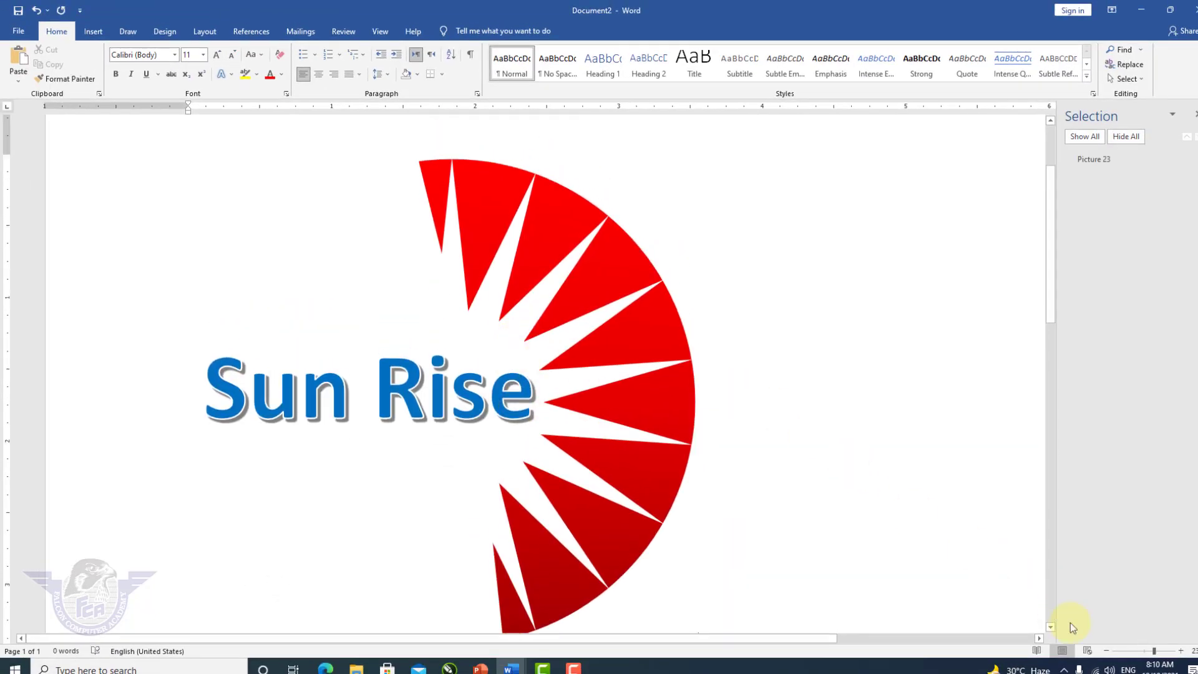
left_click_drag(1155, 650, 1161, 650)
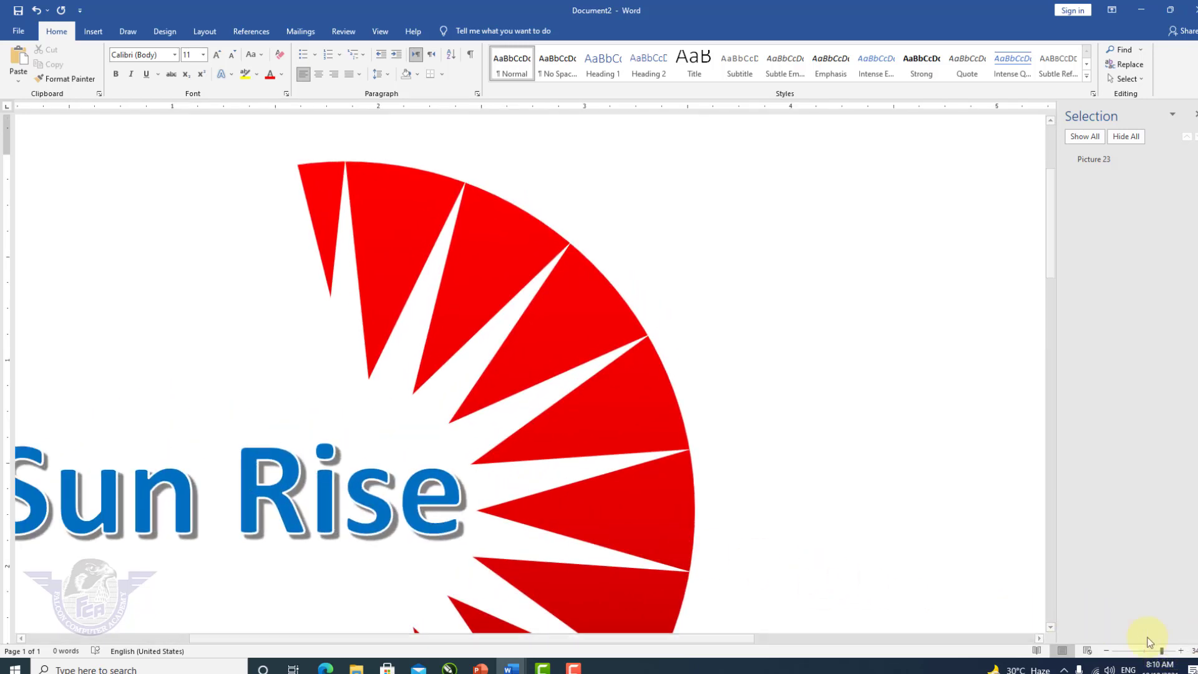
left_click_drag(1161, 650, 1143, 652)
Step: Set the pasted logo picture's text wrapping to Square
left_click(518, 287)
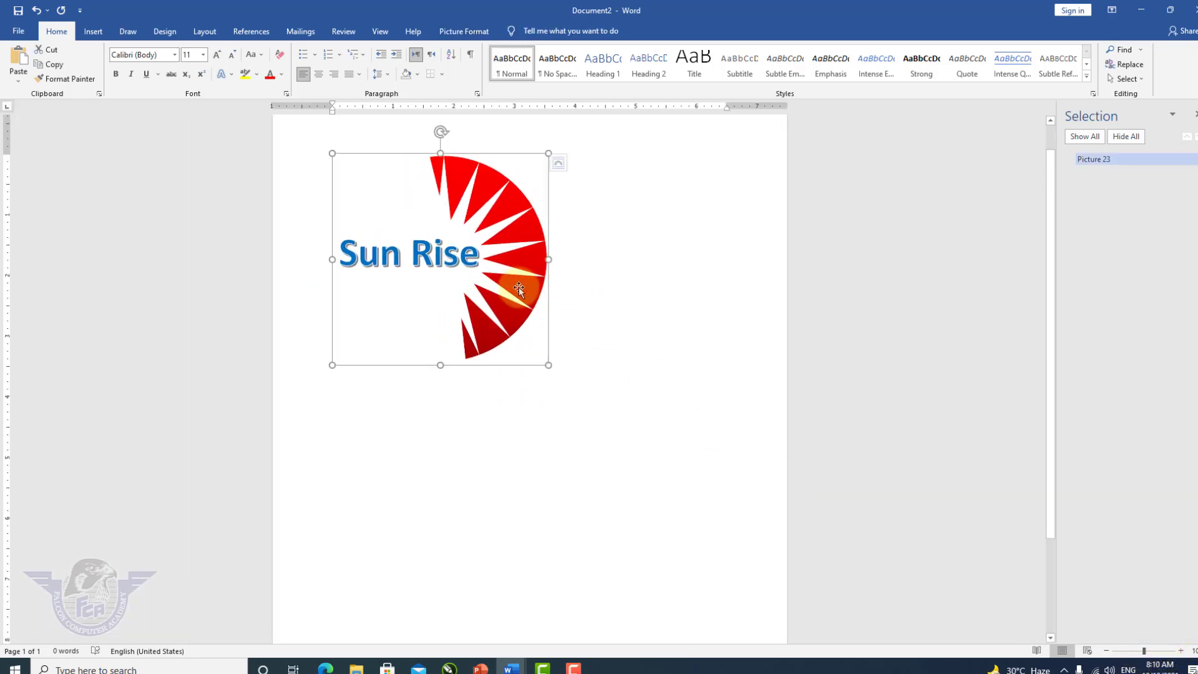
left_click(162, 56)
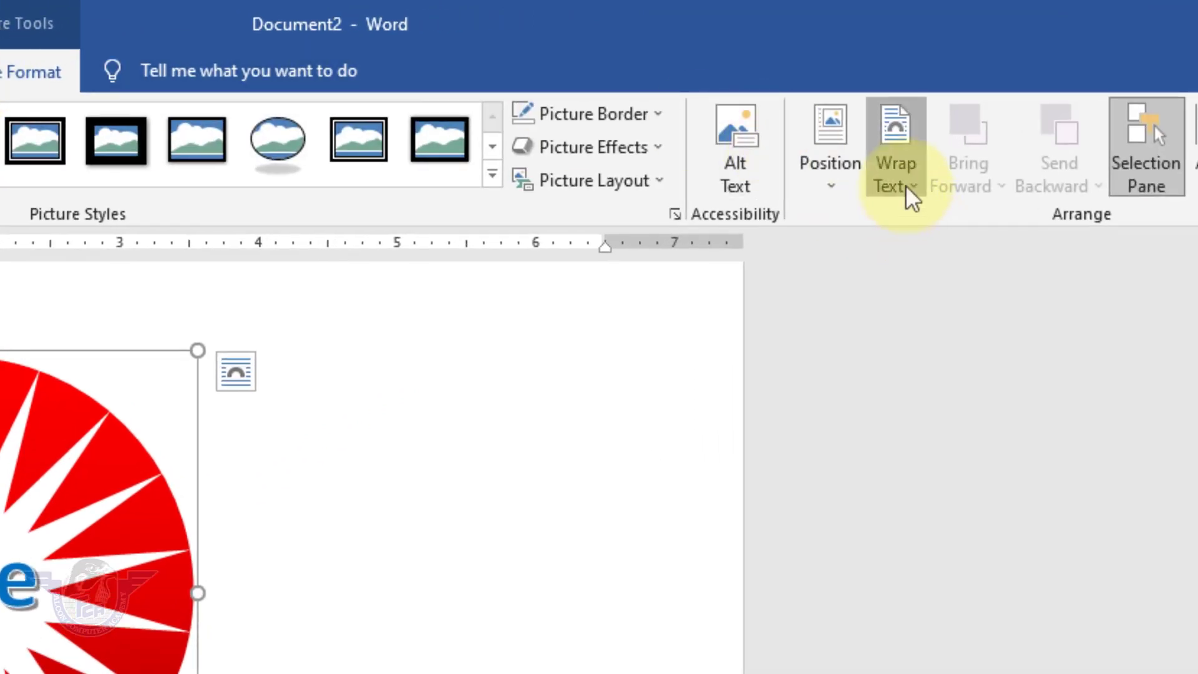
left_click(911, 198)
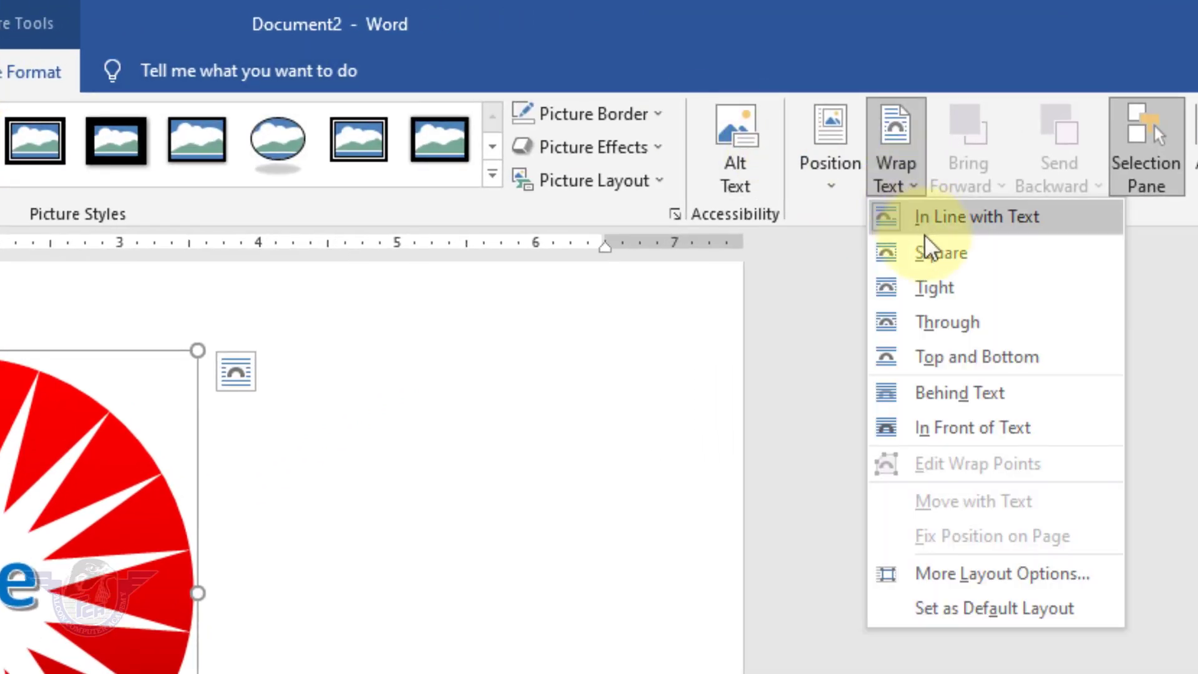
left_click(923, 249)
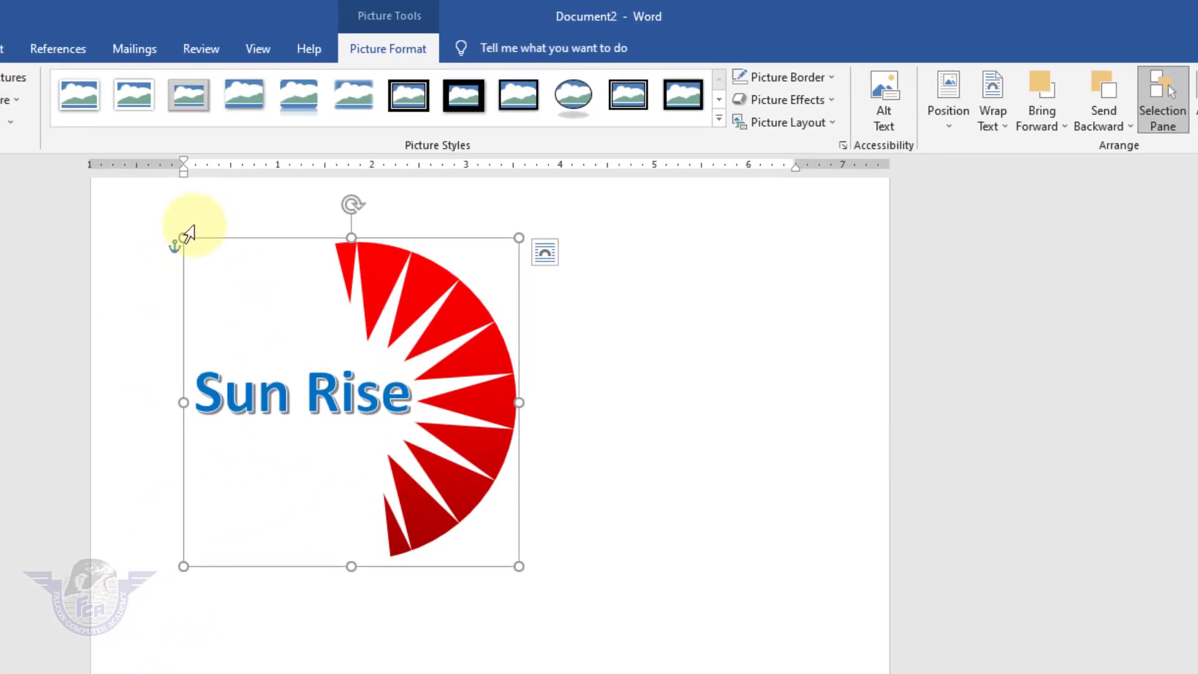
Step: Move the logo picture into the upper middle of the page and resize it to about 4.05" high by 4.13" wide
left_click_drag(184, 236, 342, 393)
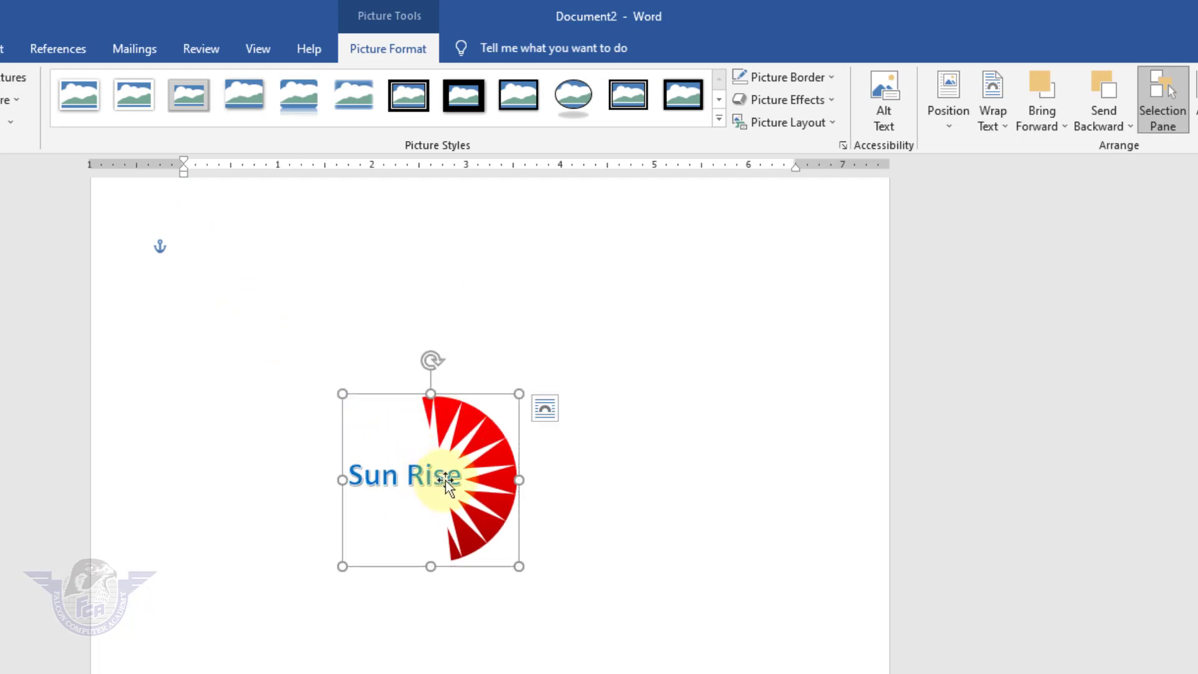
left_click_drag(430, 475, 319, 450)
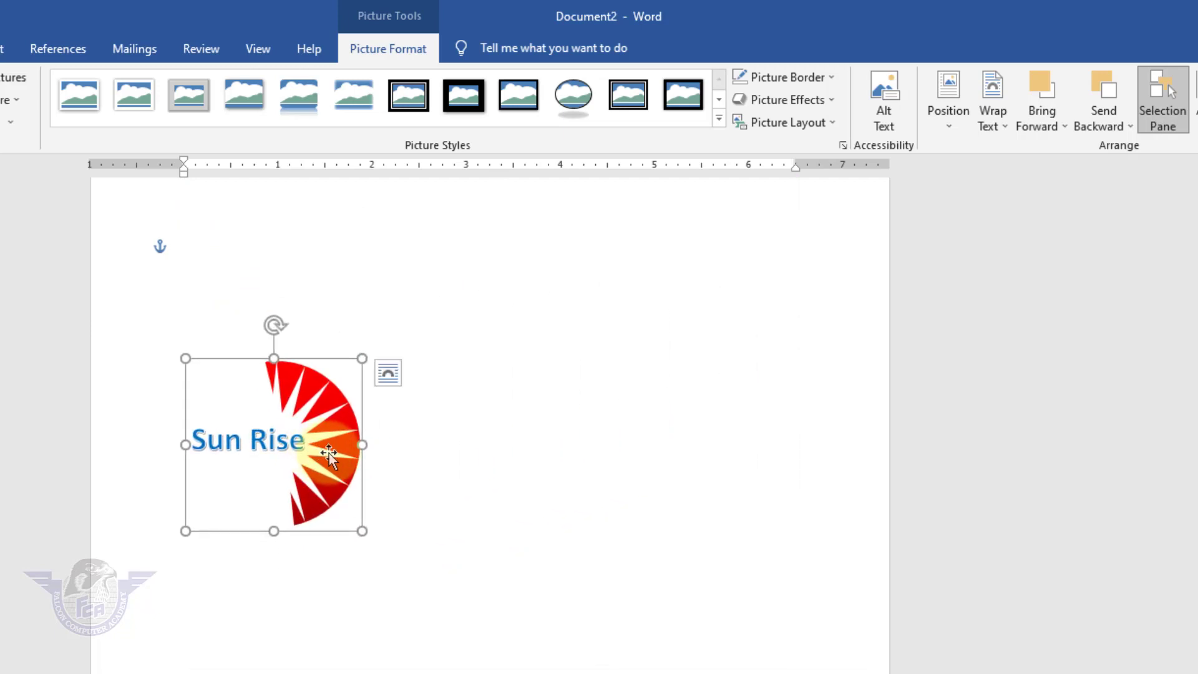
left_click_drag(326, 453, 383, 436)
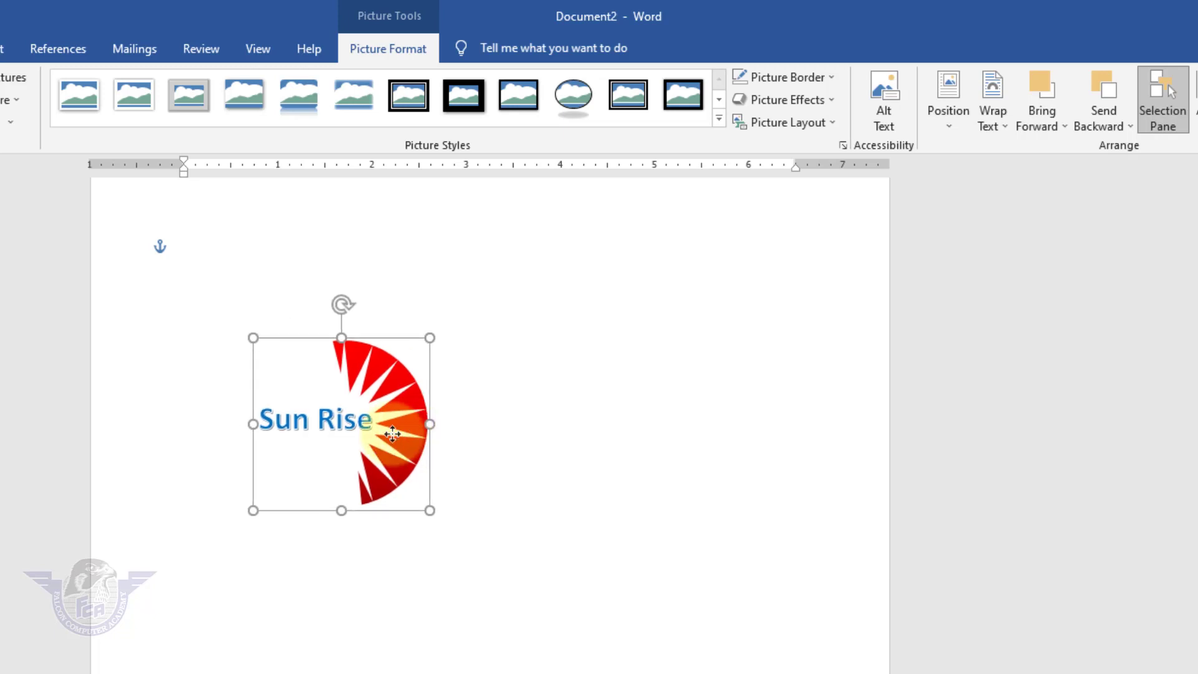
left_click_drag(428, 507, 640, 672)
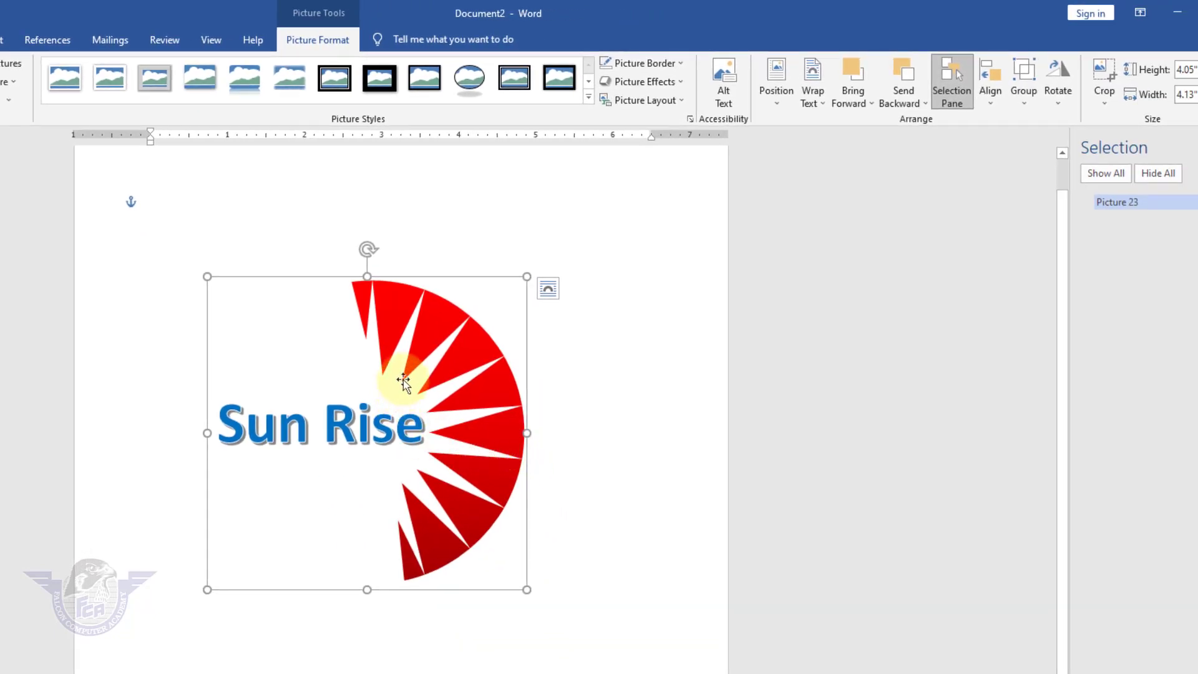
left_click(575, 367)
left_click(437, 372)
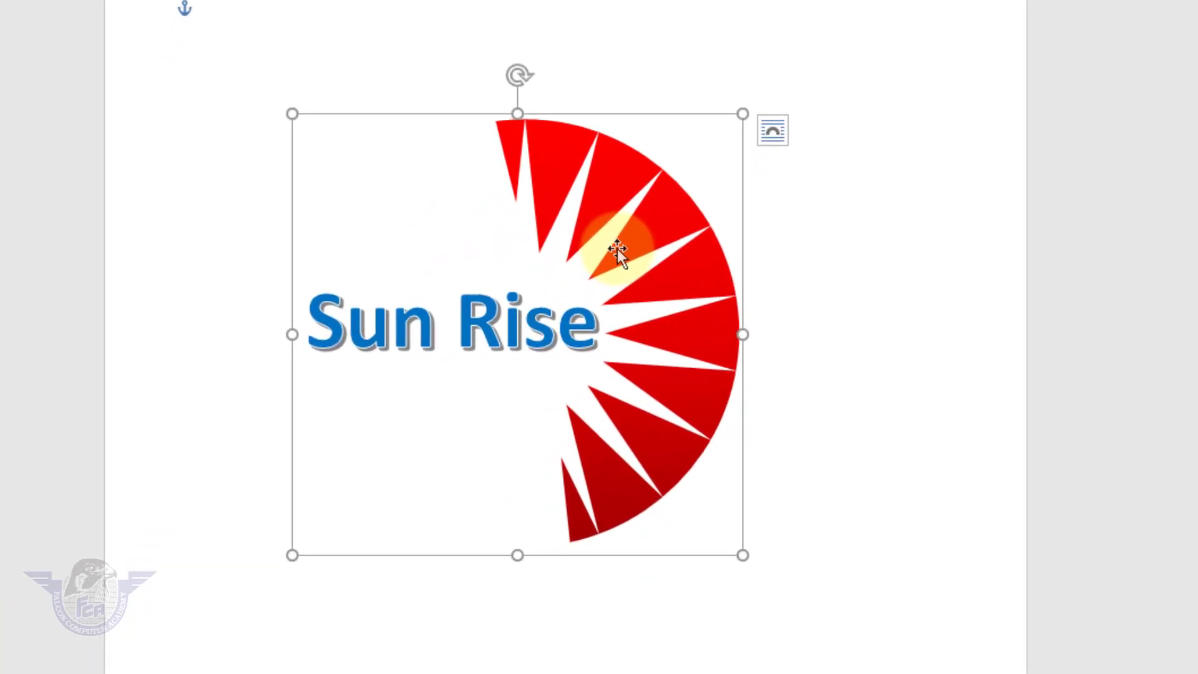
Step: Start saving the logo as a picture and create and open a new folder named logo on the Desktop
right_click(616, 249)
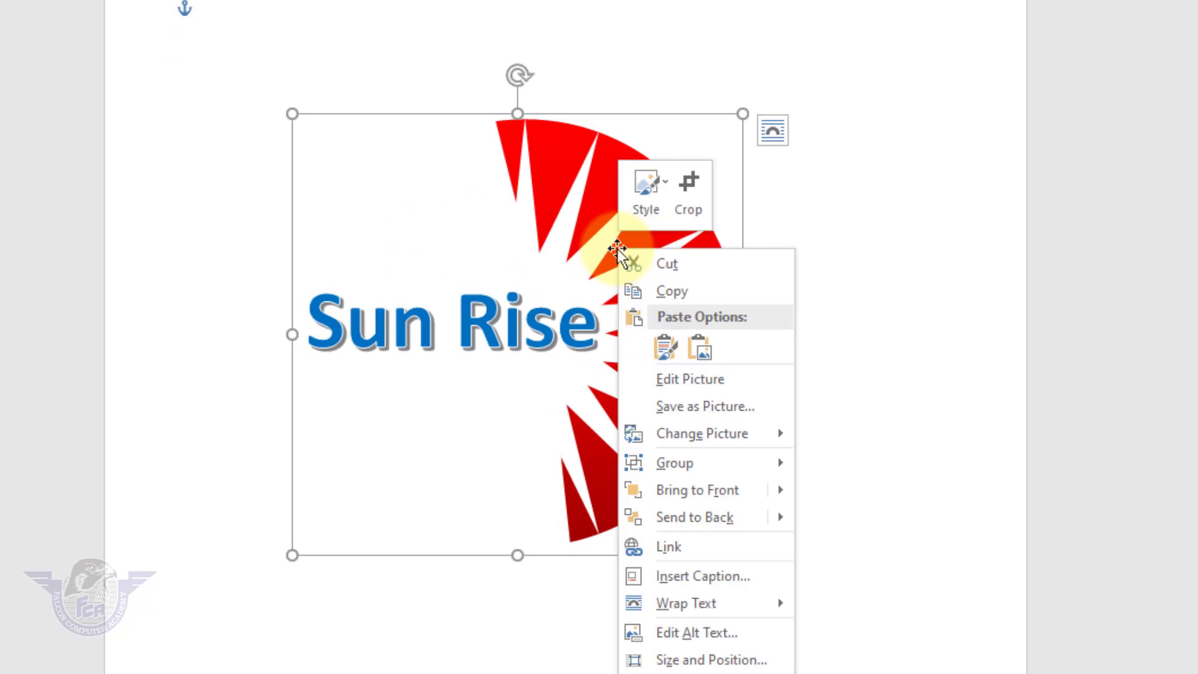
left_click(698, 406)
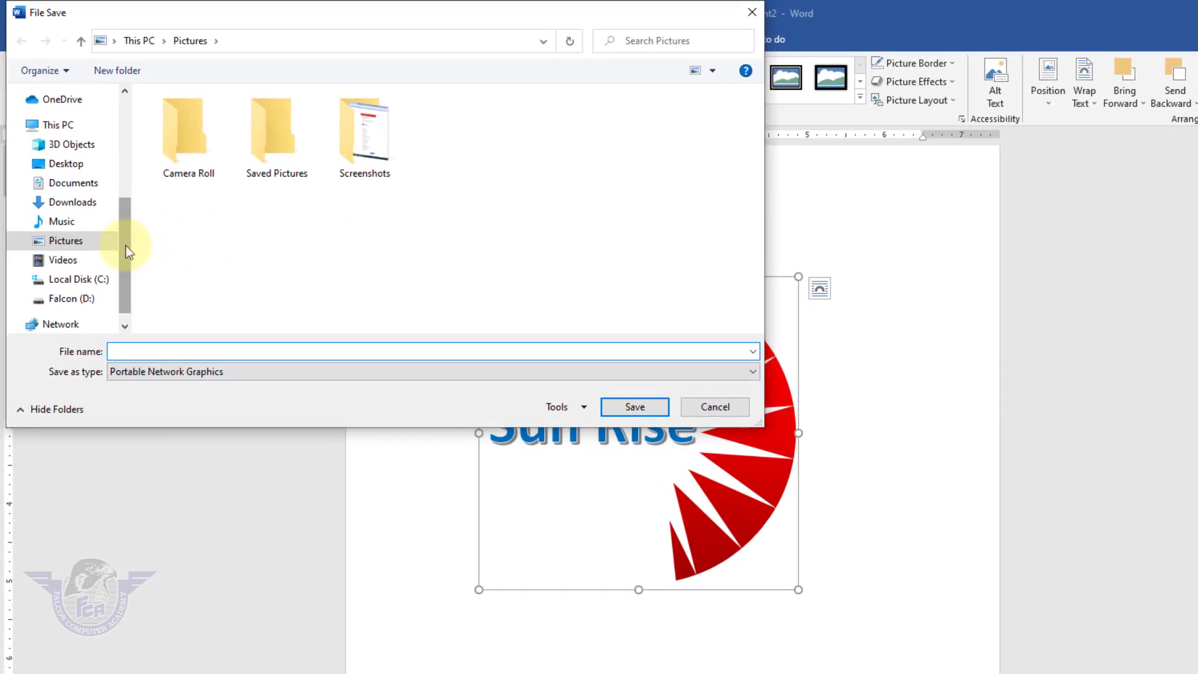
left_click(85, 303)
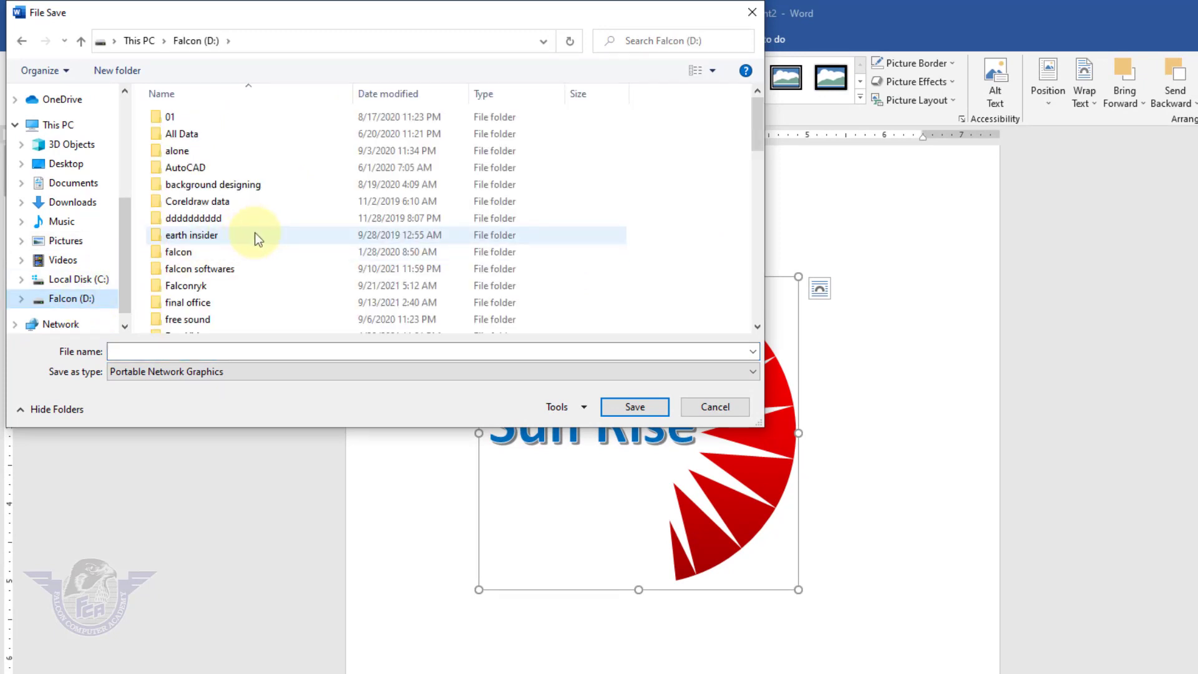
left_click(68, 164)
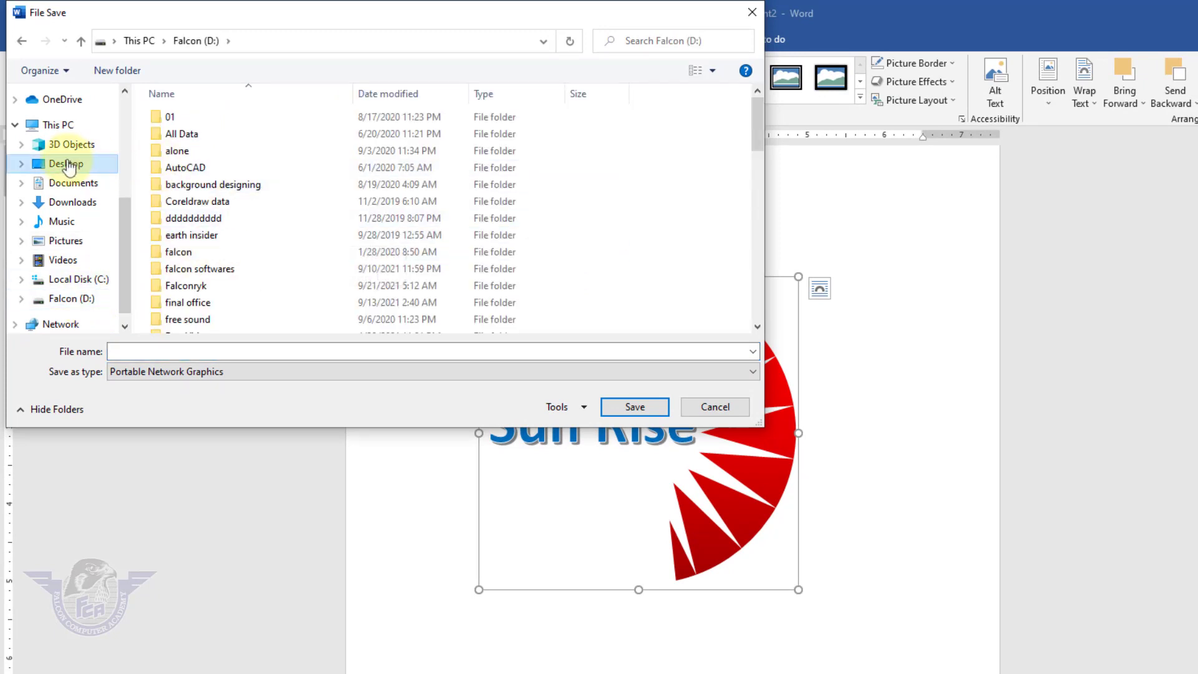
left_click(116, 72)
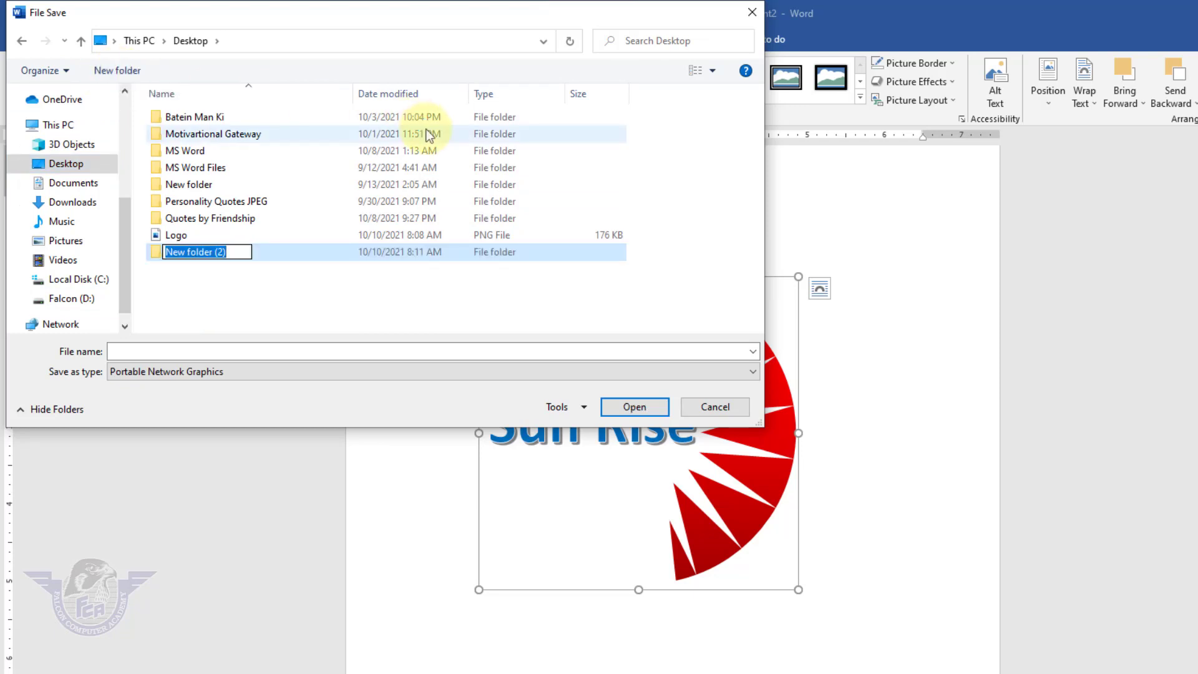
type("logo")
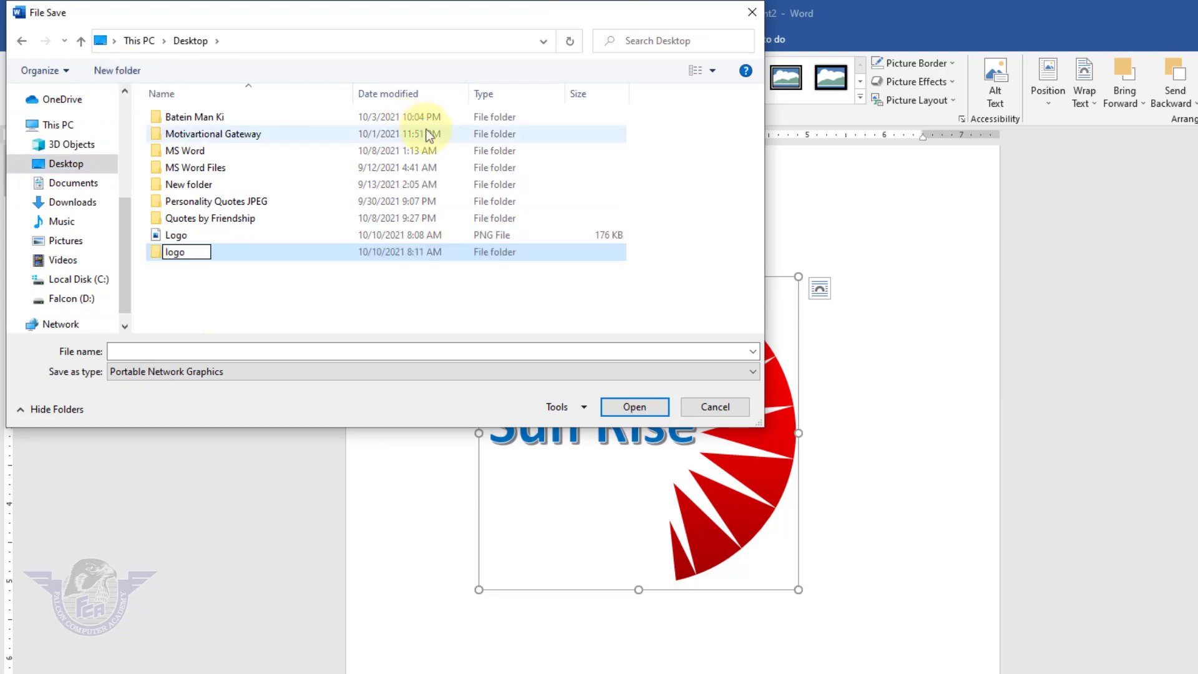
key("Return")
key("Return")
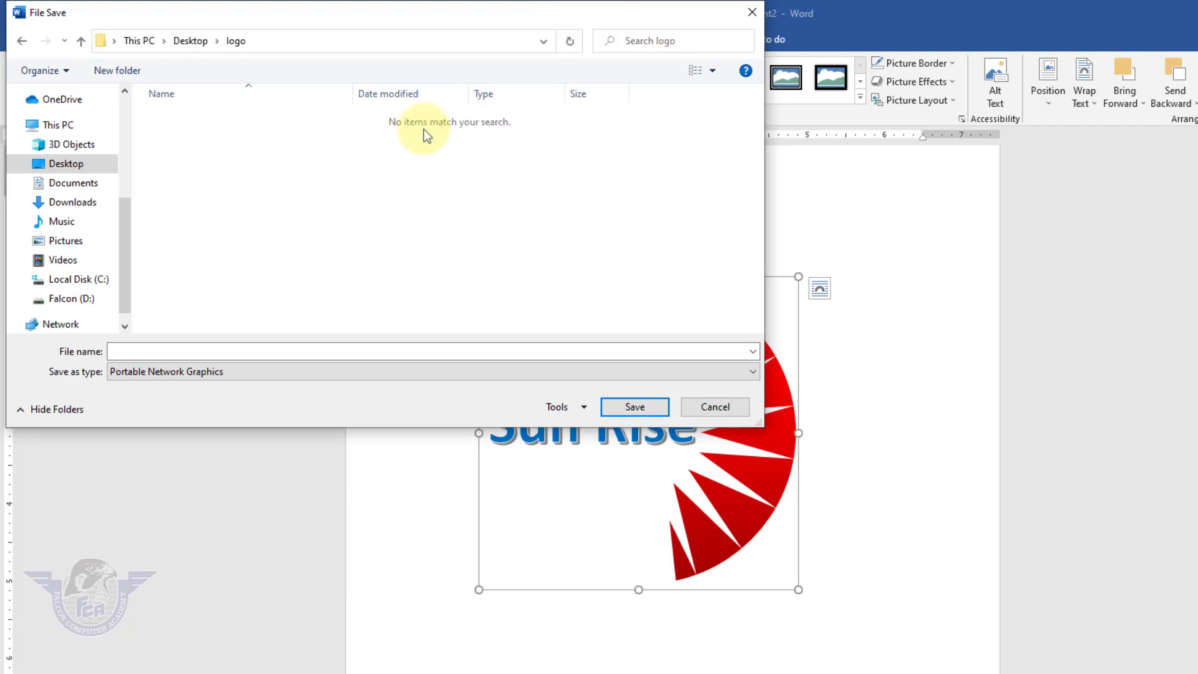
Step: Save the logo picture as sunrise in Portable Network Graphics format in the logo folder
left_click(285, 351)
type("sunr")
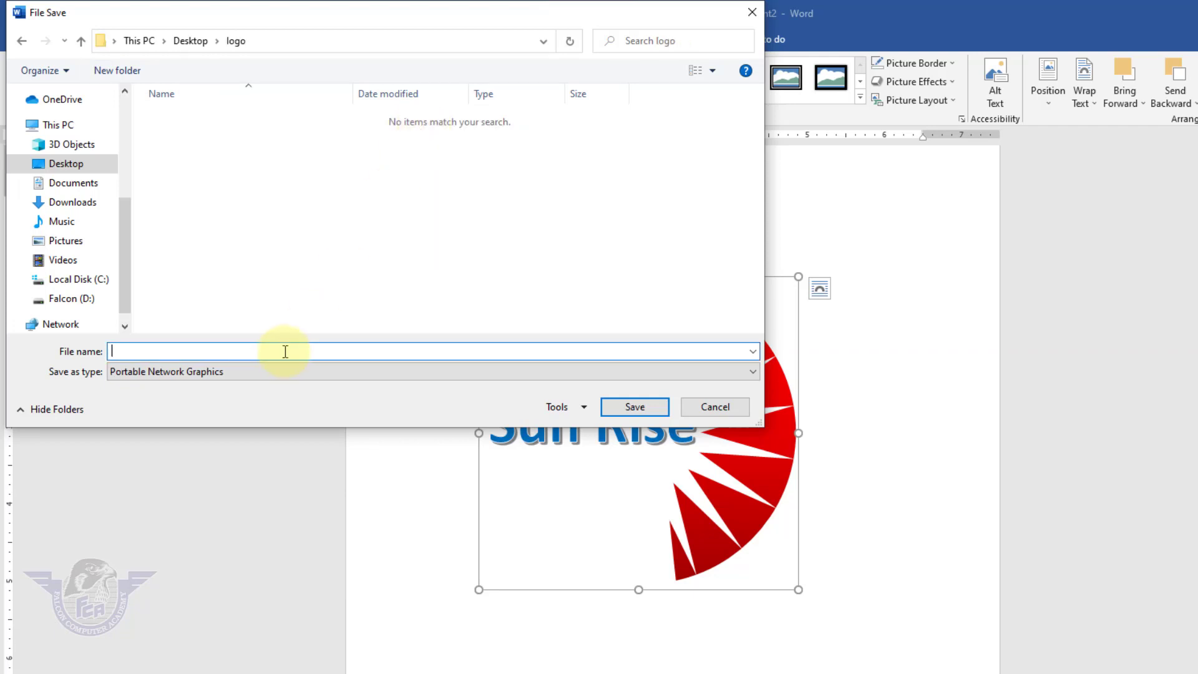
type("ise")
left_click(309, 371)
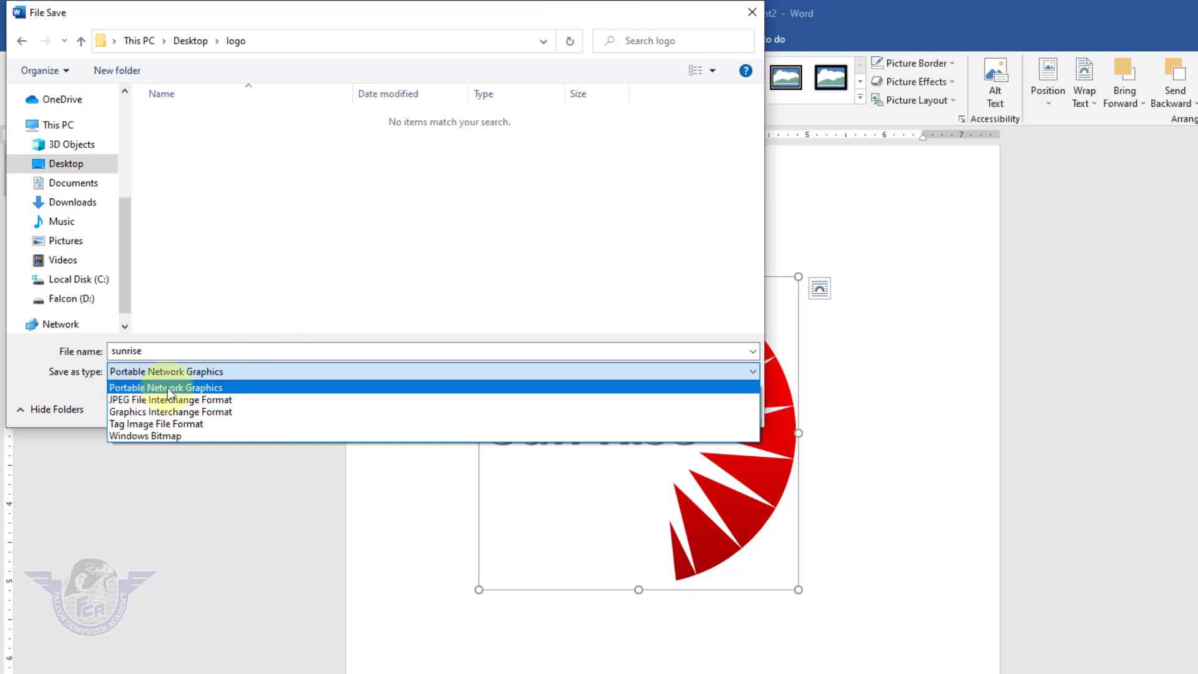
left_click(167, 388)
double_click(218, 351)
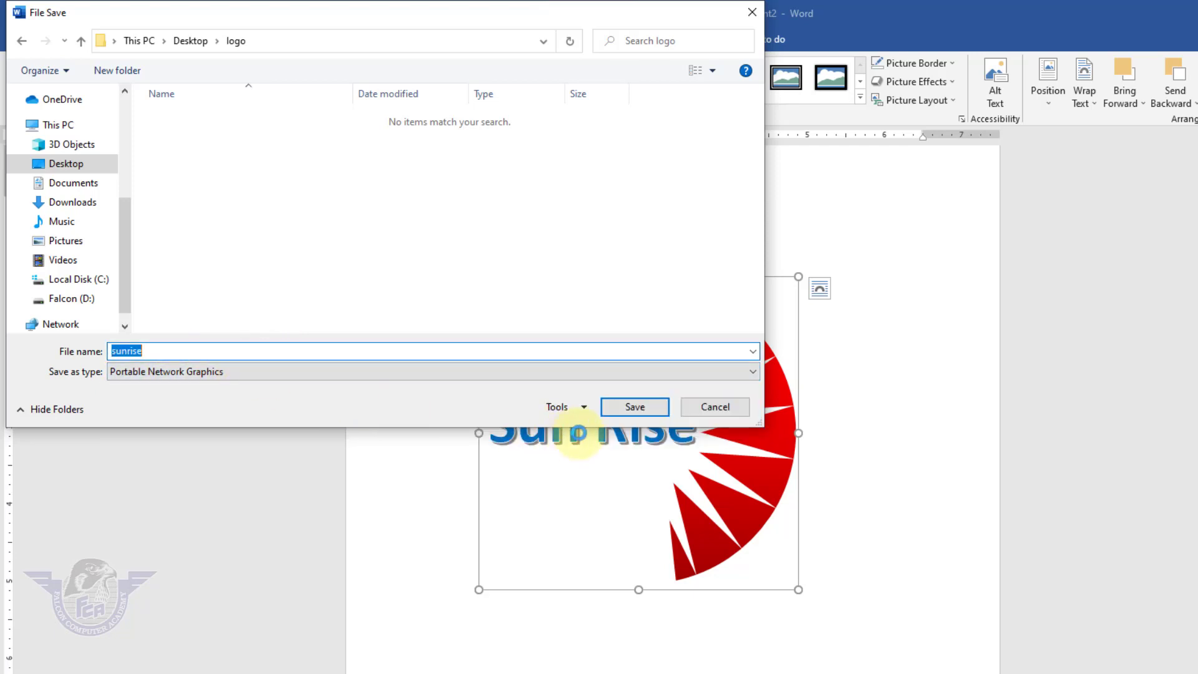
left_click(634, 406)
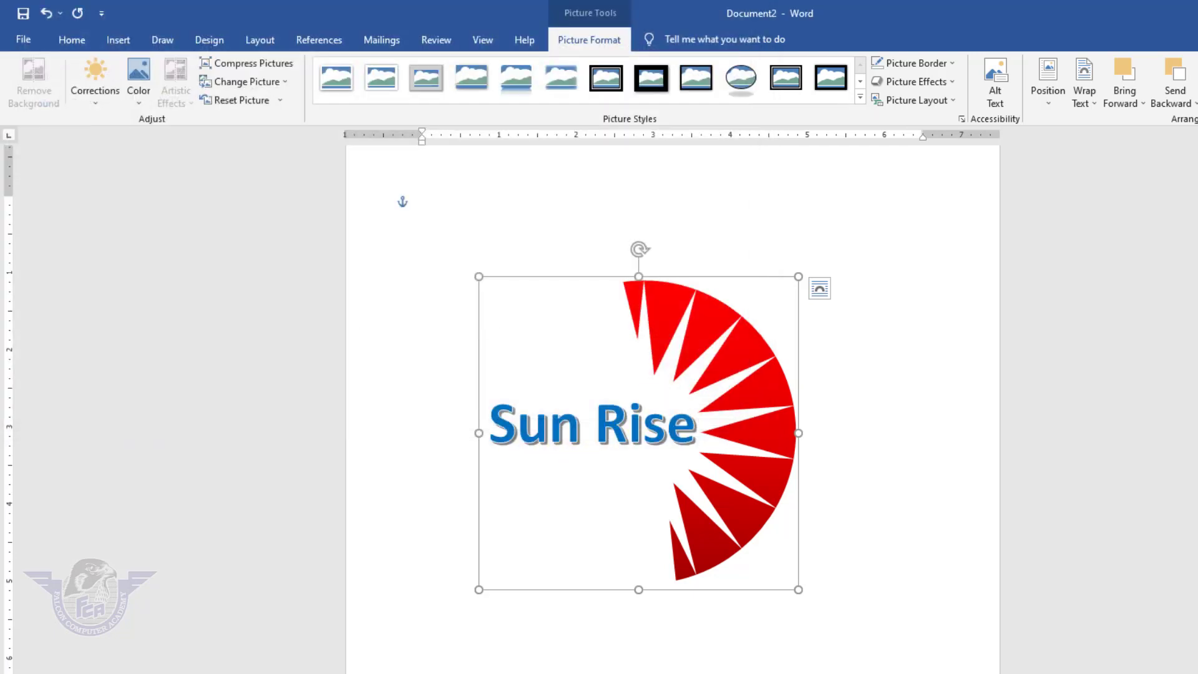
Step: Minimize Word, open the sunrise image from the desktop's logo folder in Photos, and inspect the lettering's sharpness up close
left_click(1140, 10)
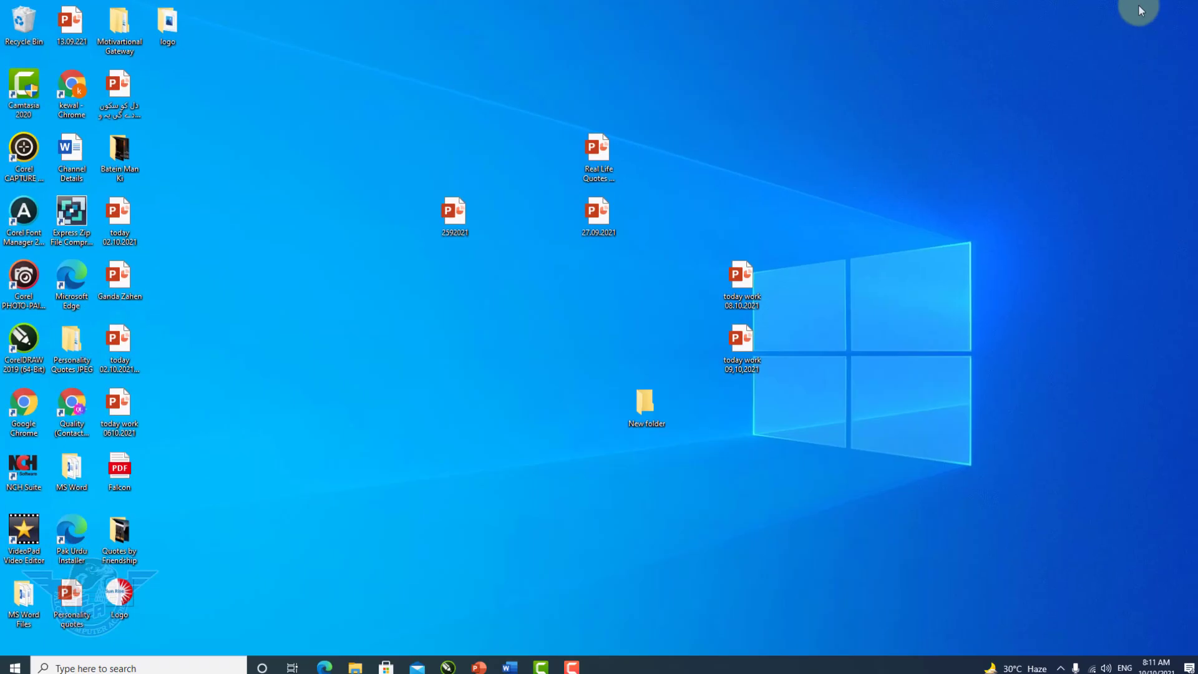
double_click(167, 23)
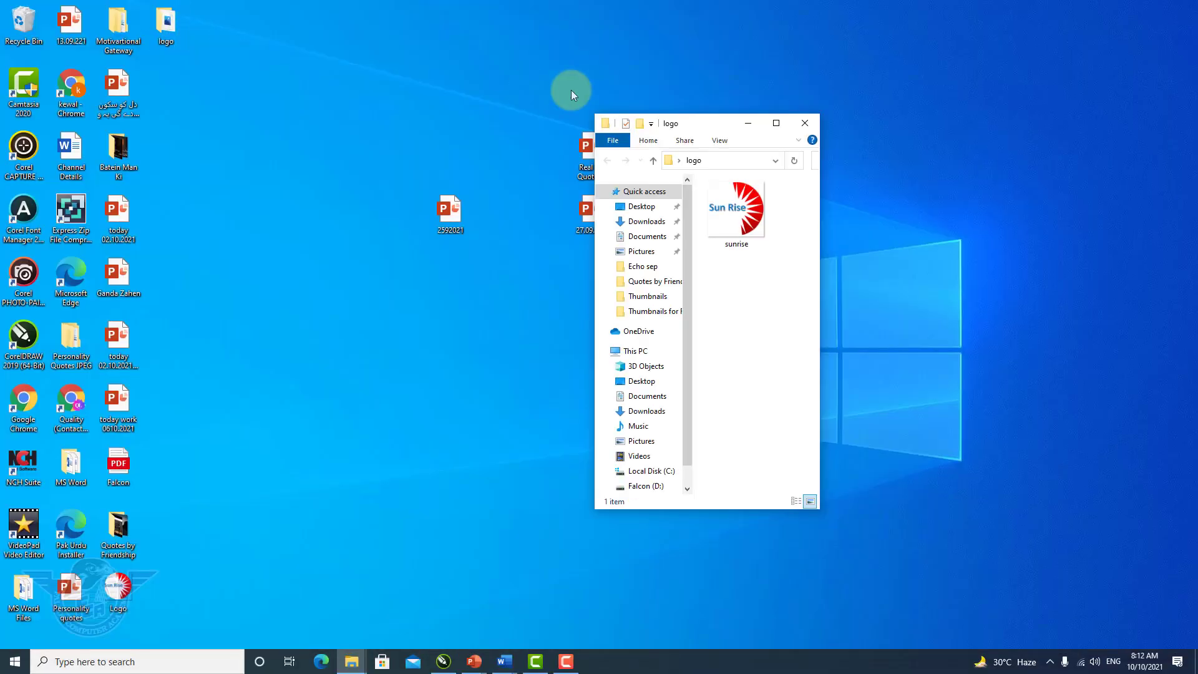
double_click(748, 207)
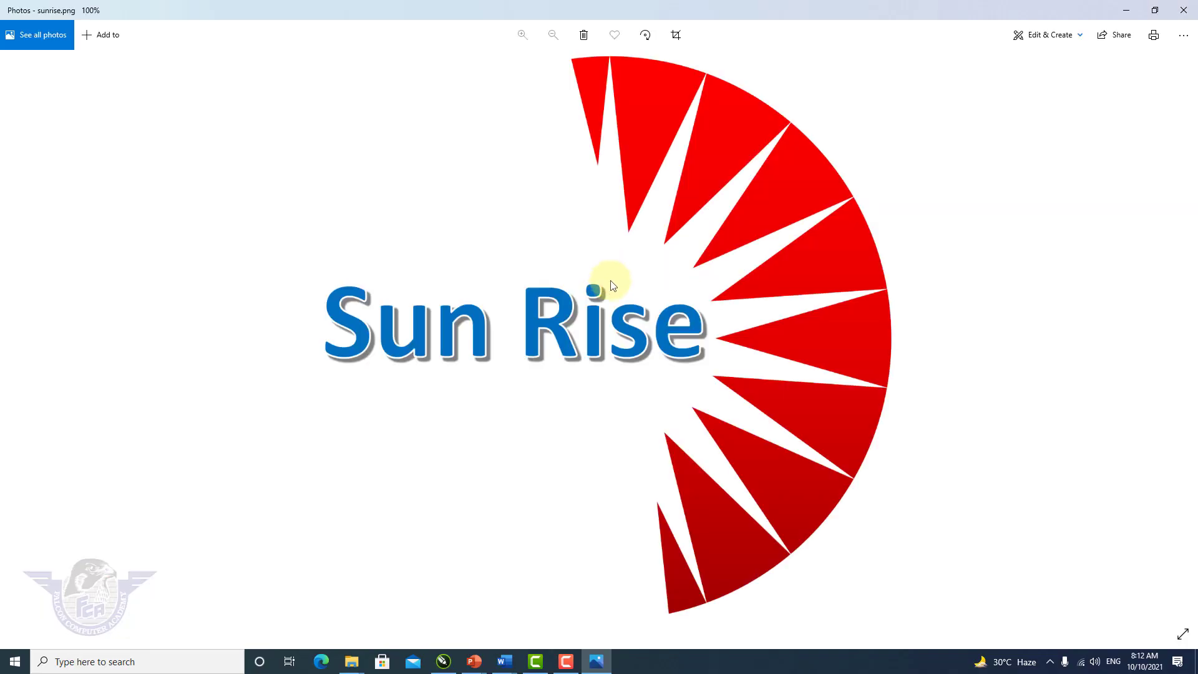
scroll(639, 309, "up", 5)
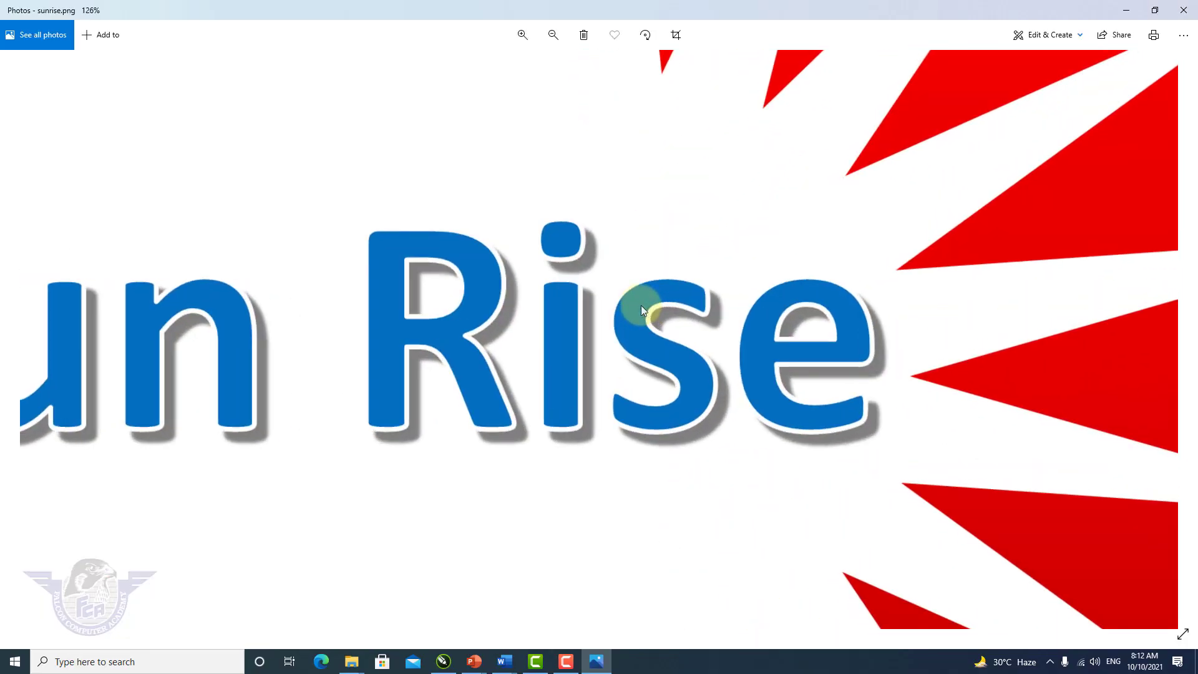
scroll(641, 309, "up", 4)
scroll(642, 314, "down", 2)
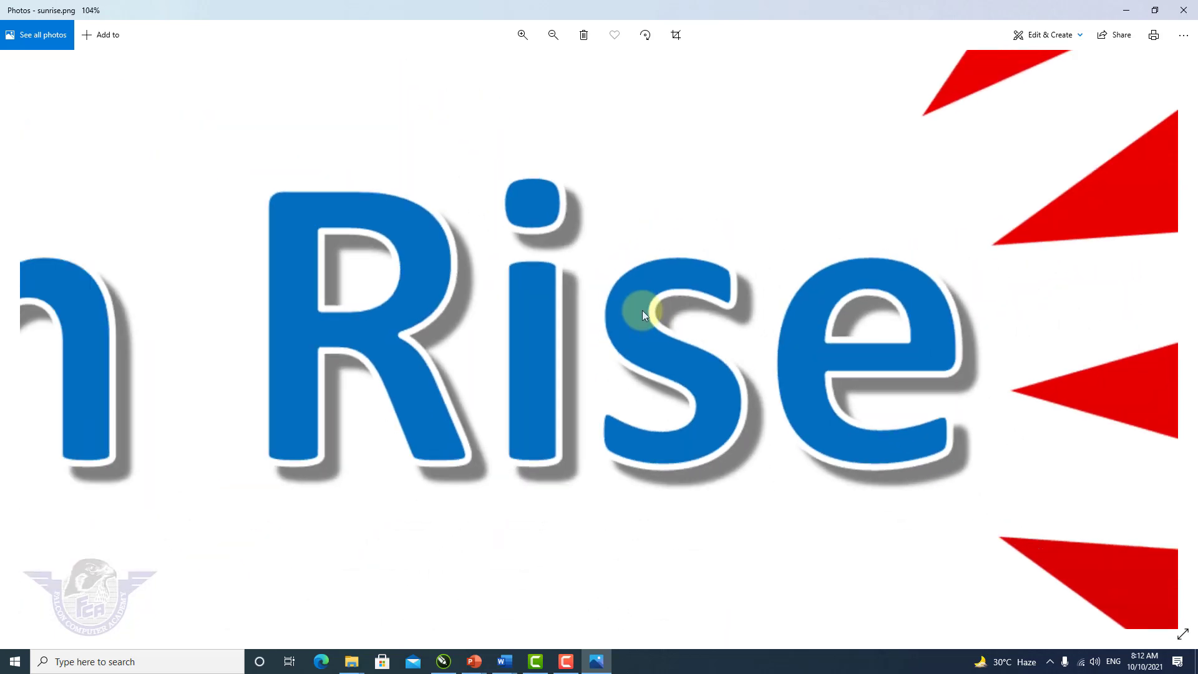
scroll(642, 309, "down", 3)
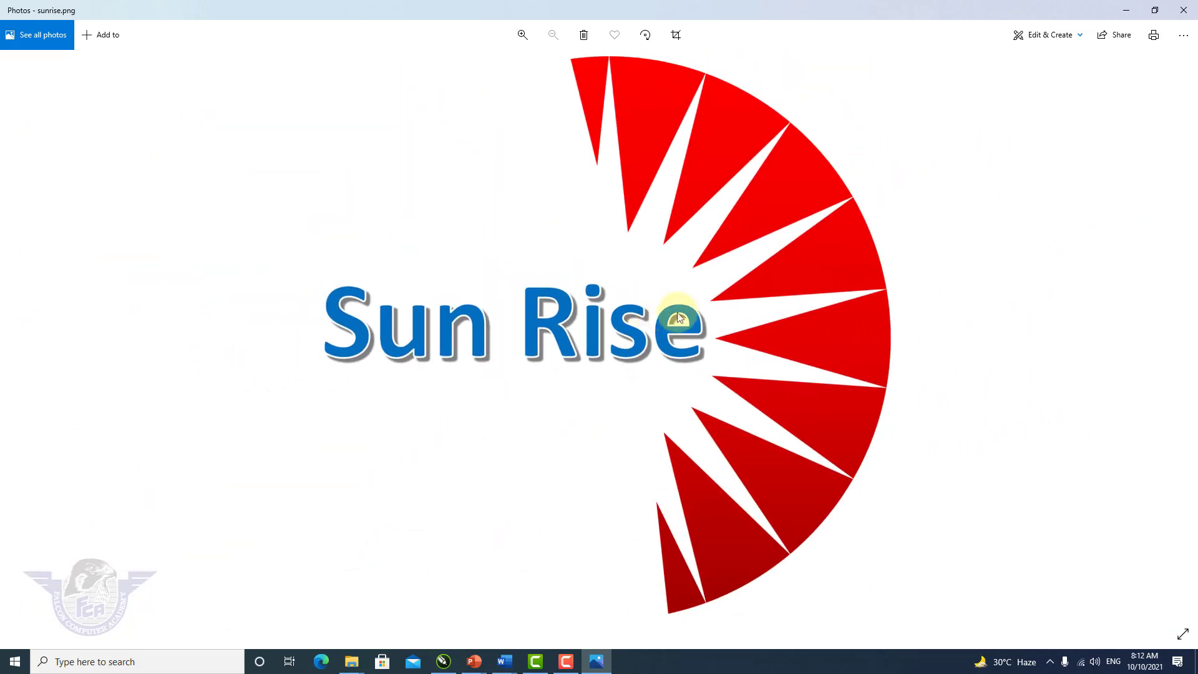